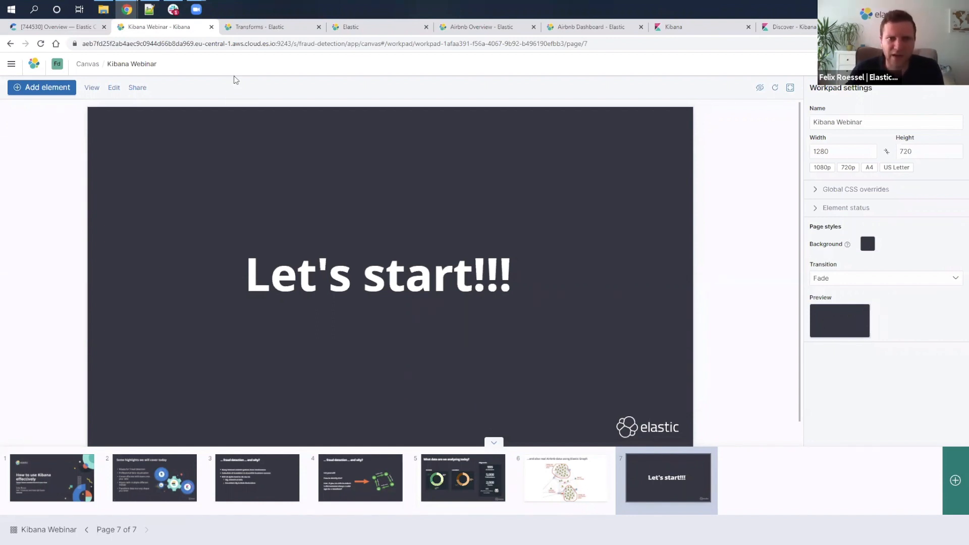
Leave the Canvas workpad and open the Account_overview dashboard.
left_click(10, 64)
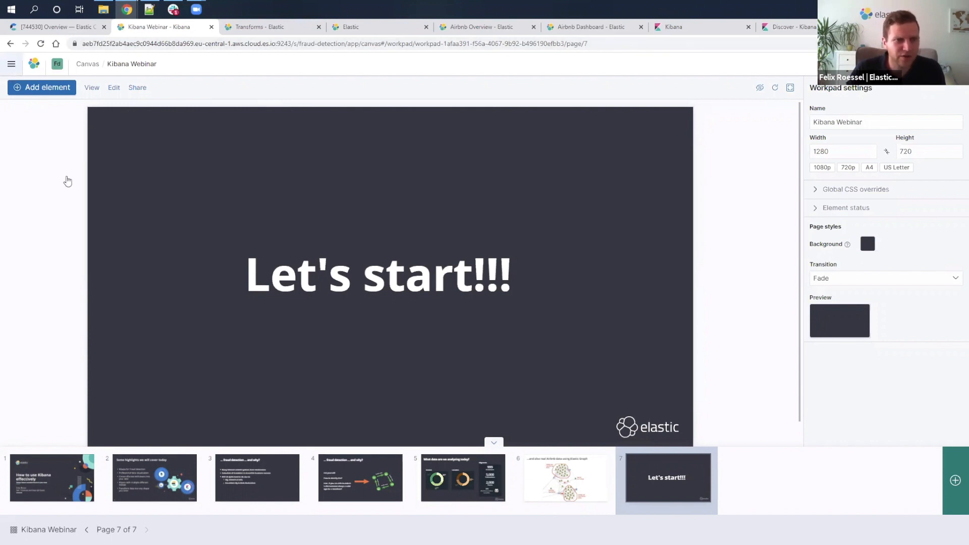
left_click(70, 254)
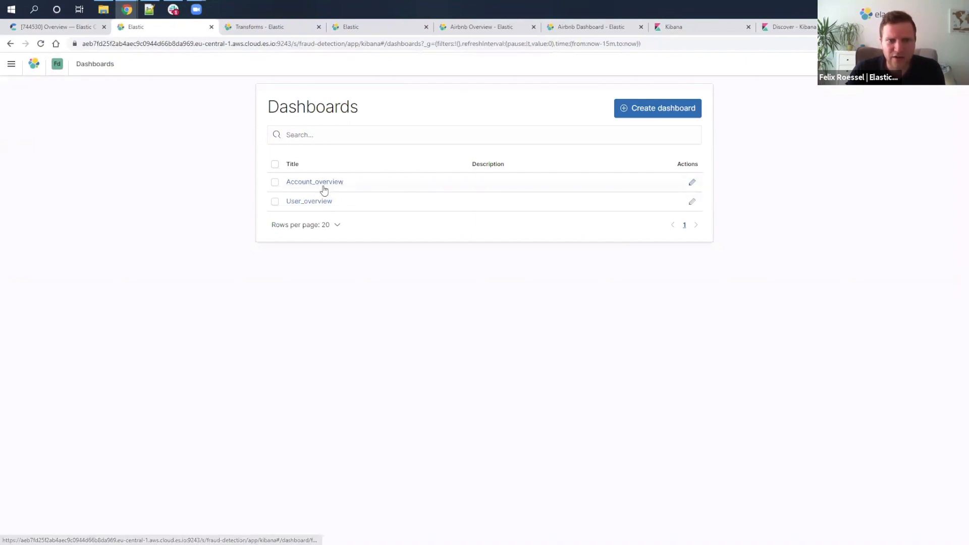
left_click(321, 186)
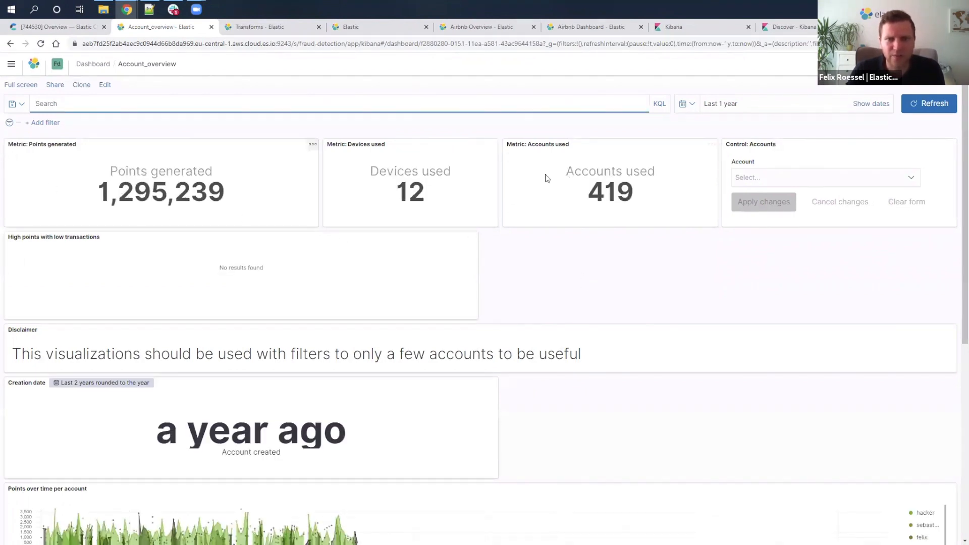
Examine the Account_overview dashboard's metrics, points and devices over time charts, and points details table.
scroll(651, 154, "down", 1)
scroll(651, 154, "down", 3)
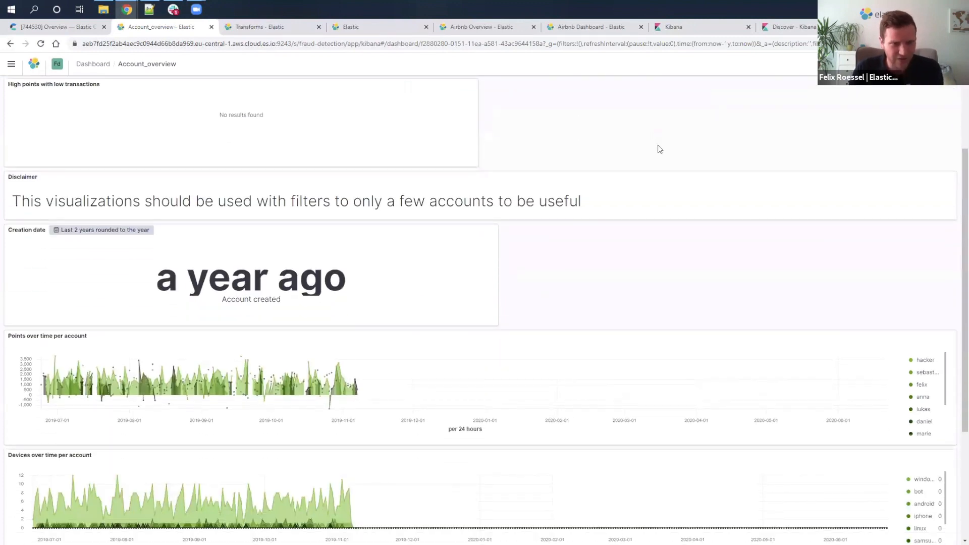
scroll(275, 292, "up", 1)
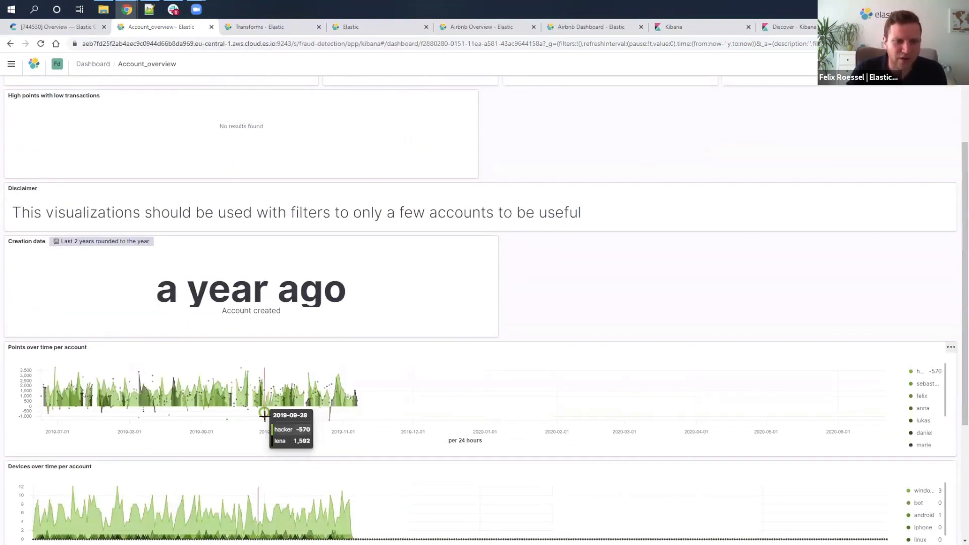
scroll(267, 413, "down", 2)
scroll(269, 414, "down", 2)
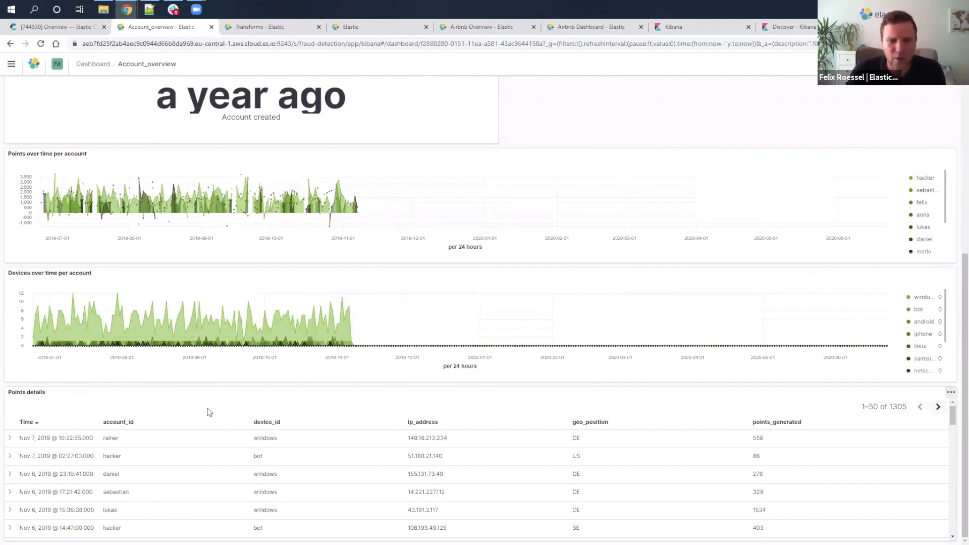
scroll(236, 431, "up", 1)
scroll(233, 429, "up", 6)
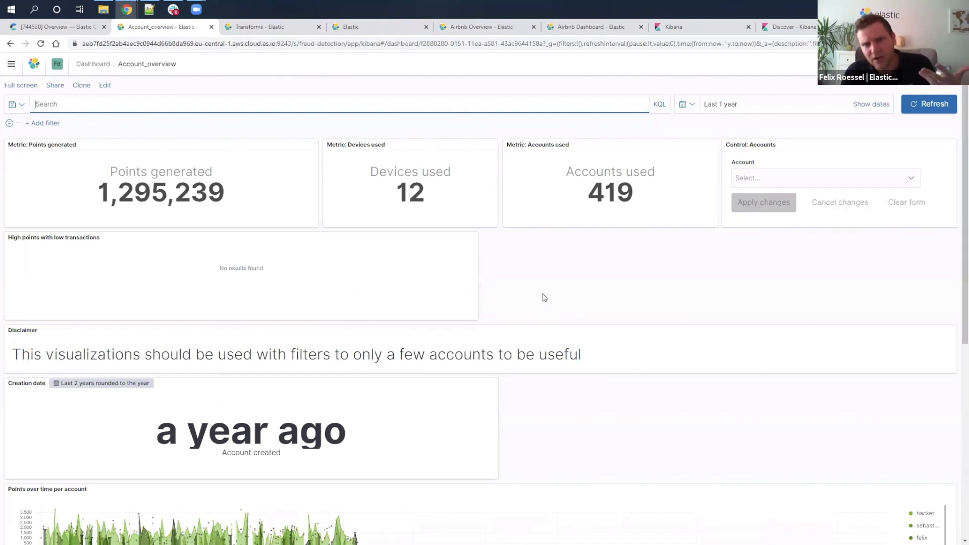
scroll(545, 298, "down", 2)
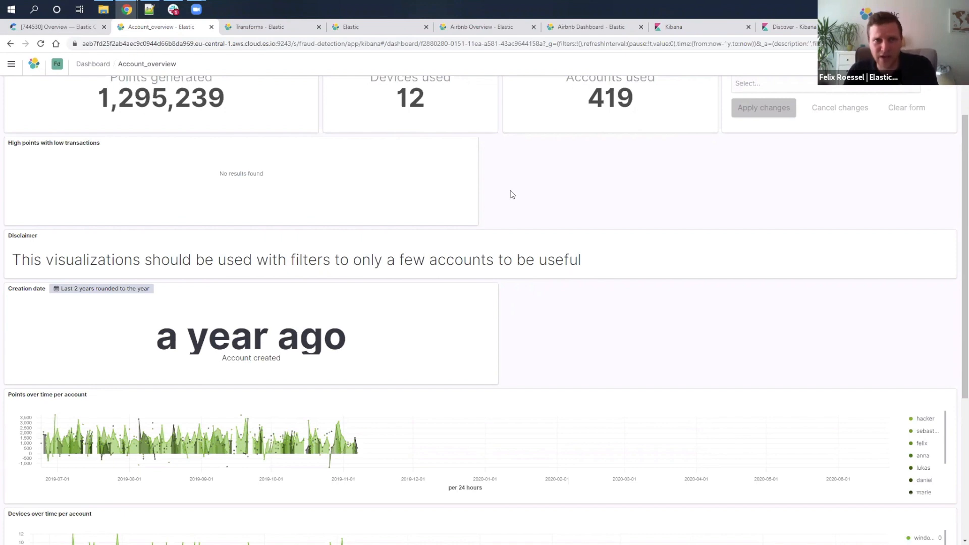
Switch to the Transforms page and start a new transform with access*,customer,transaction* as its source.
left_click(293, 32)
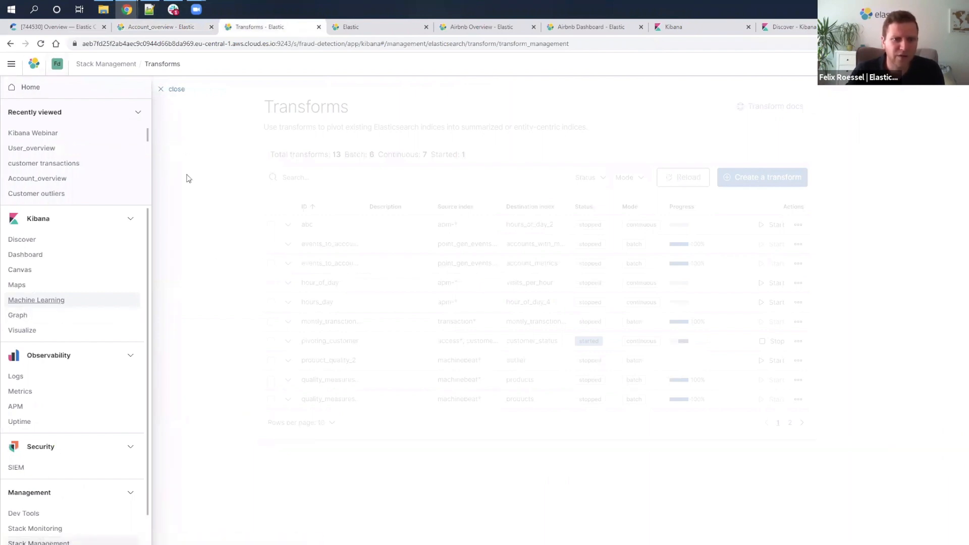
scroll(61, 484, "down", 1)
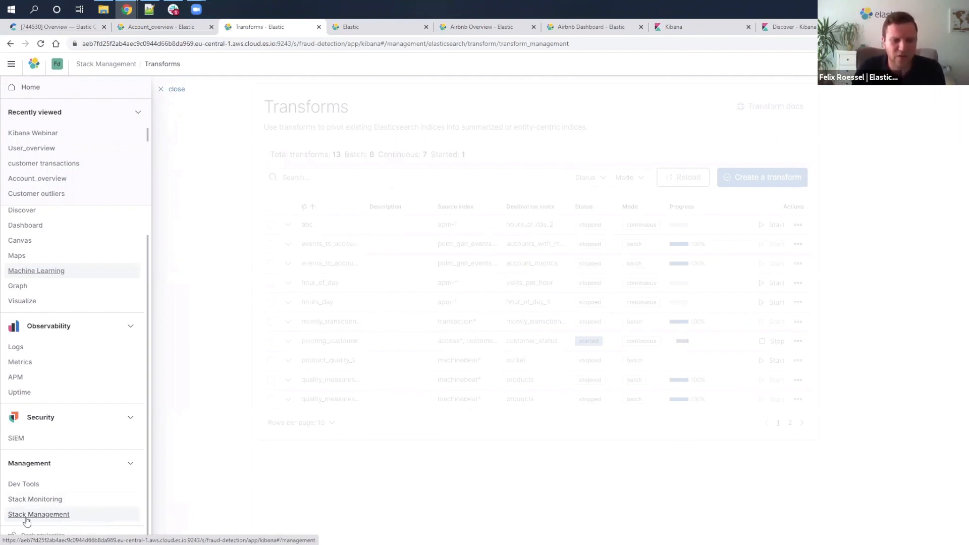
left_click(198, 313)
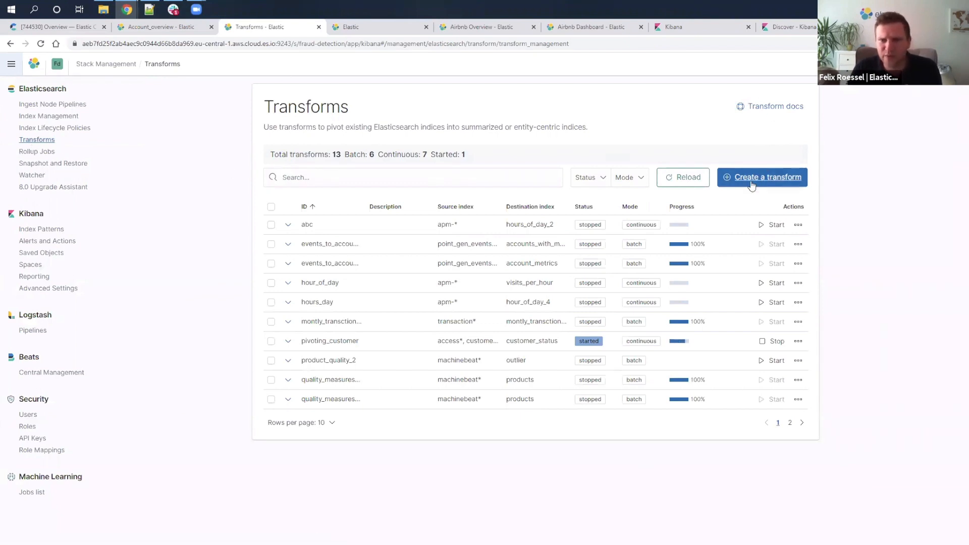
left_click(770, 177)
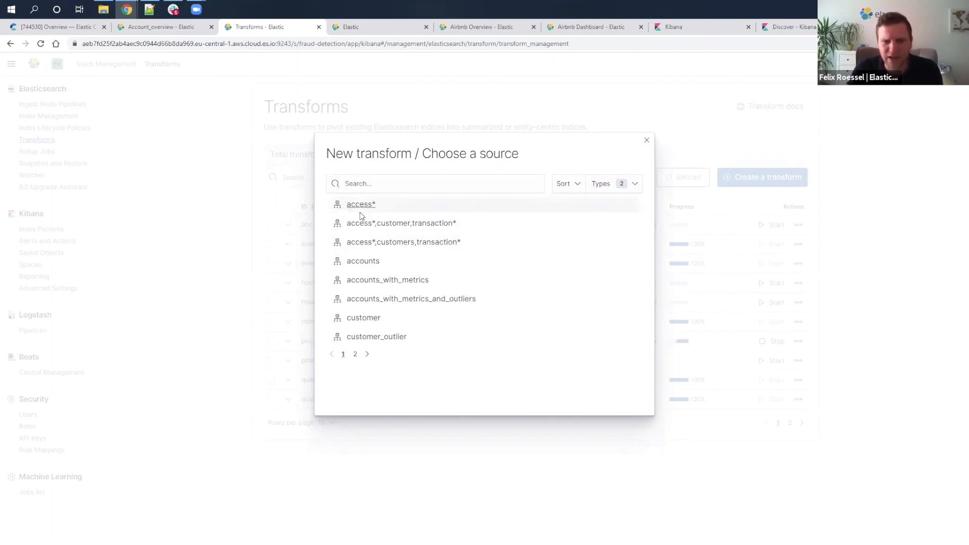
left_click(412, 228)
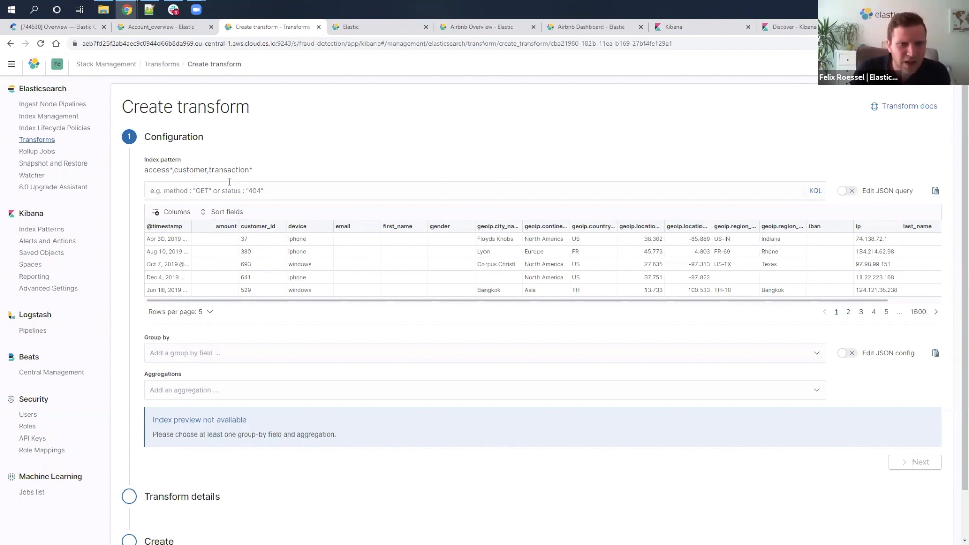
Group the new transform by terms(customer_id).
scroll(398, 327, "down", 1)
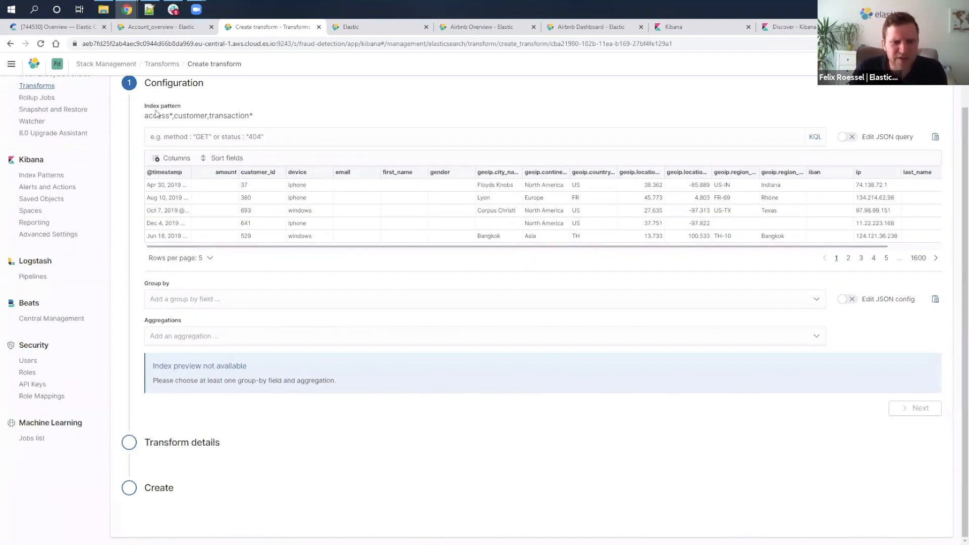
scroll(181, 258, "up", 1)
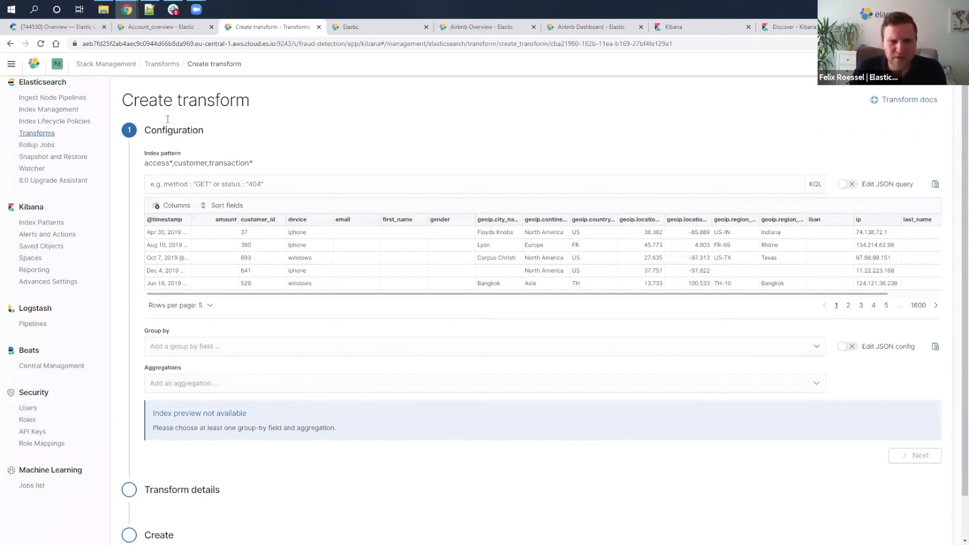
left_click_drag(153, 129, 193, 130)
left_click(322, 154)
scroll(265, 302, "down", 1)
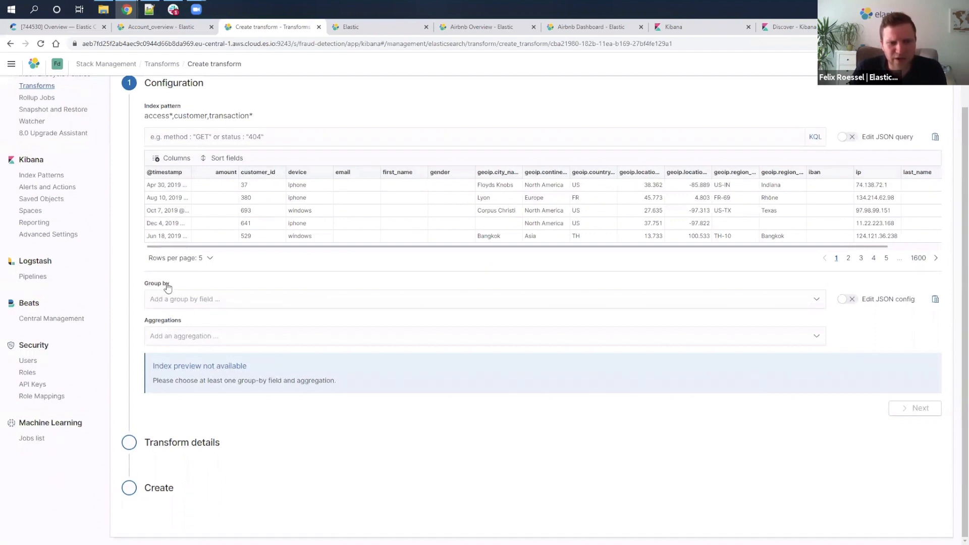
left_click(182, 303)
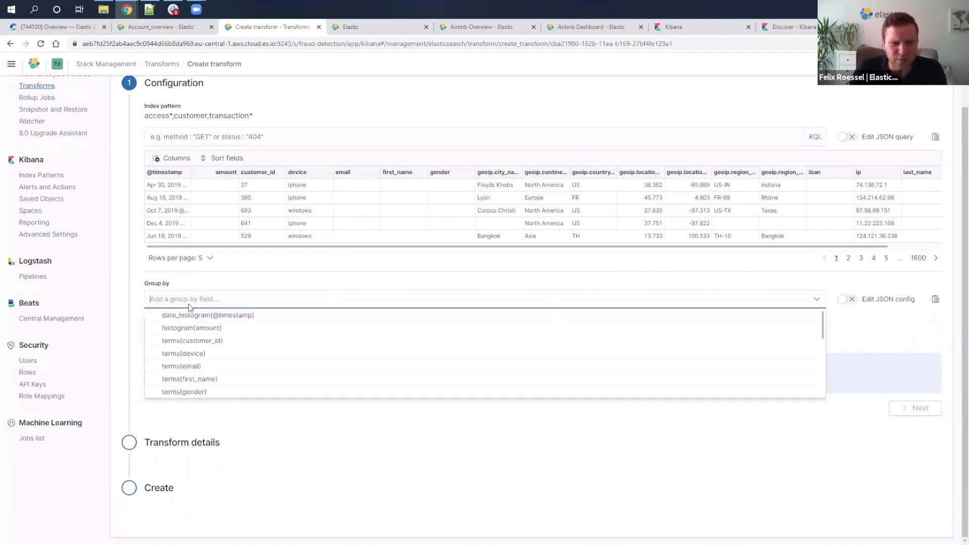
left_click(230, 342)
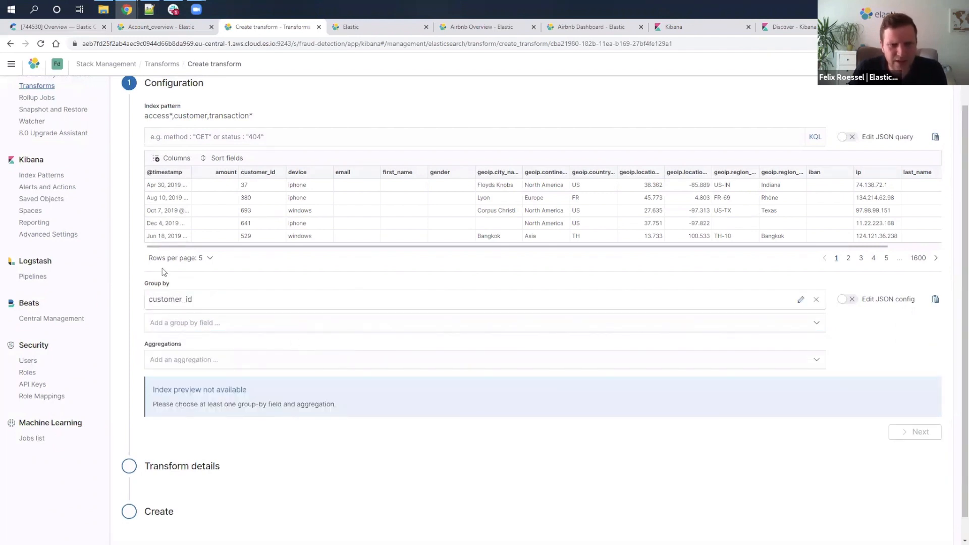
Look through the available aggregations for the amount, device, email, name, gender and geoip fields, and return to the transforms list without creating the transform.
scroll(242, 328, "down", 1)
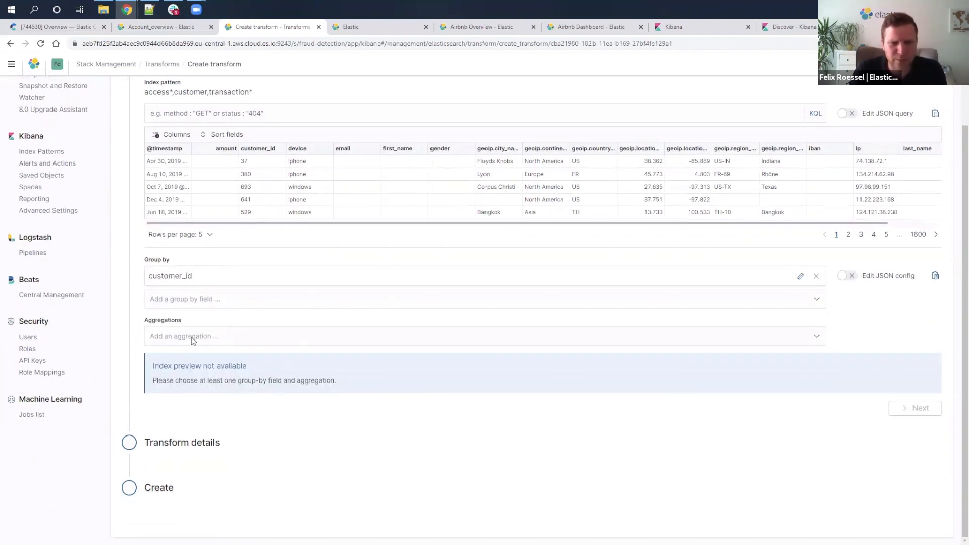
left_click(221, 338)
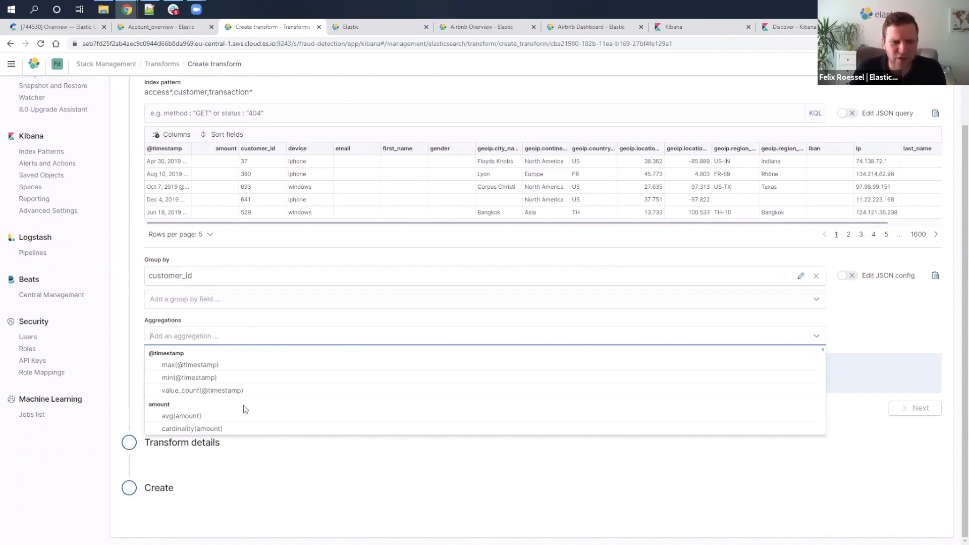
scroll(244, 409, "down", 1)
scroll(243, 408, "down", 1)
scroll(202, 388, "up", 1)
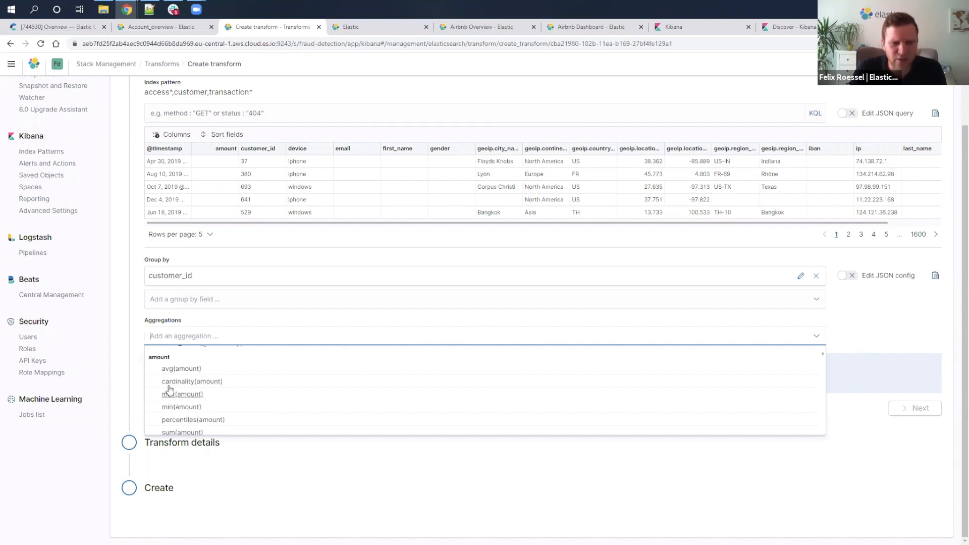
scroll(184, 414, "down", 3)
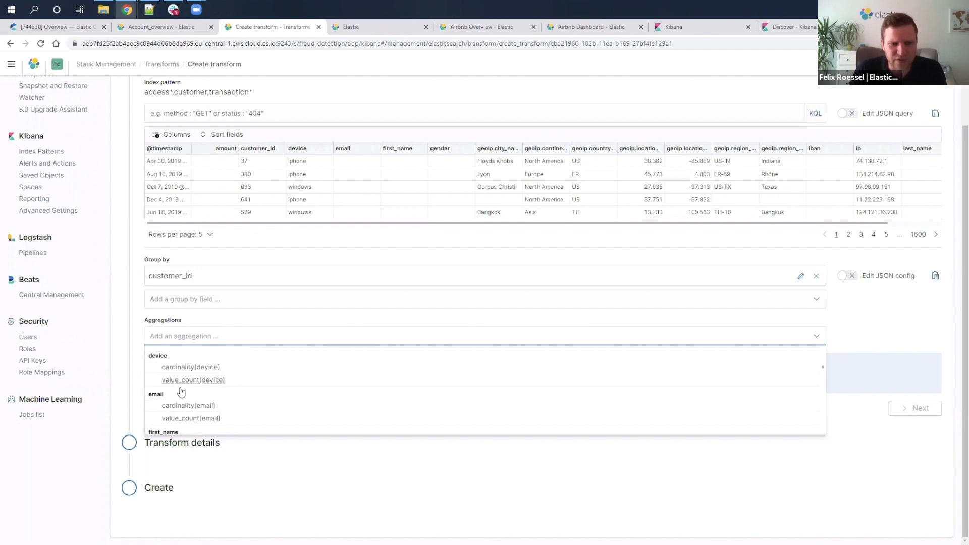
scroll(187, 415, "down", 2)
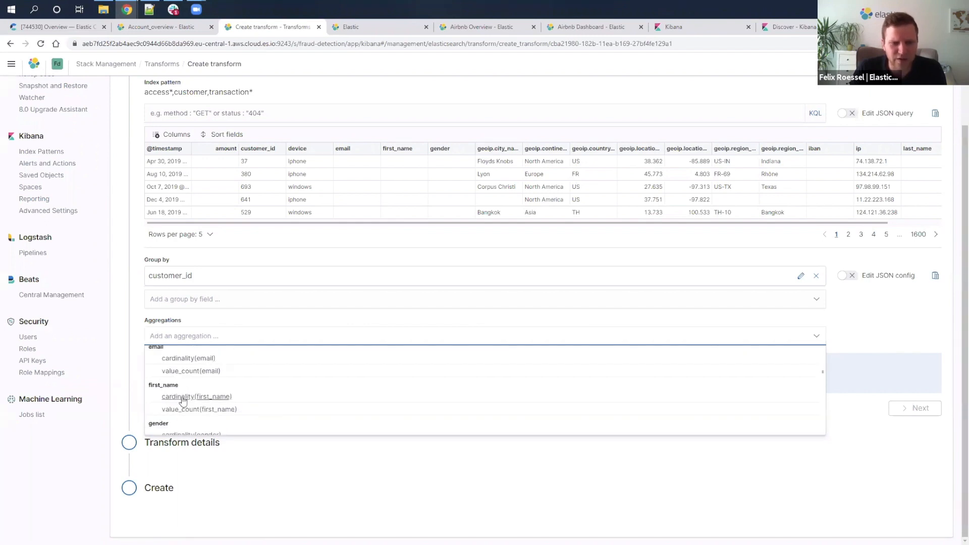
scroll(204, 397, "up", 2)
scroll(212, 404, "down", 4)
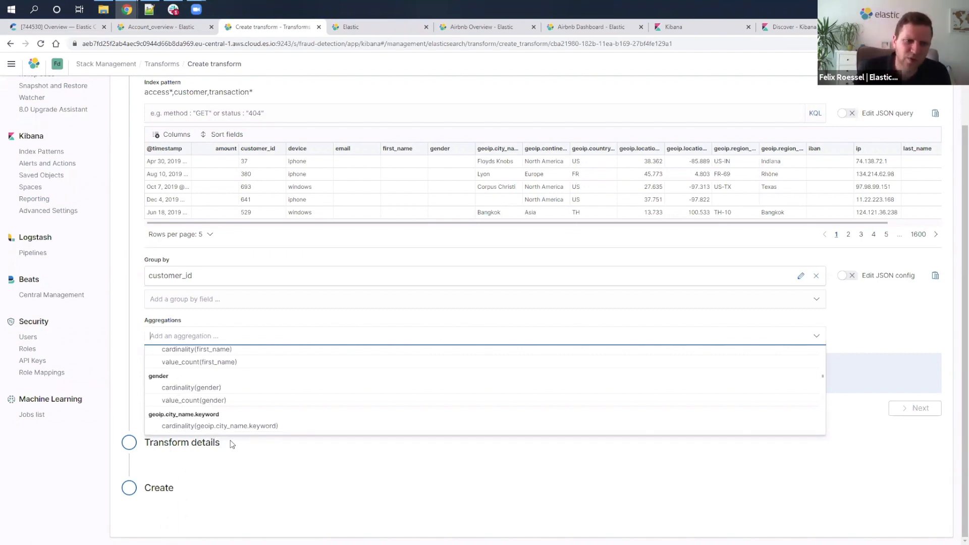
scroll(216, 400, "down", 2)
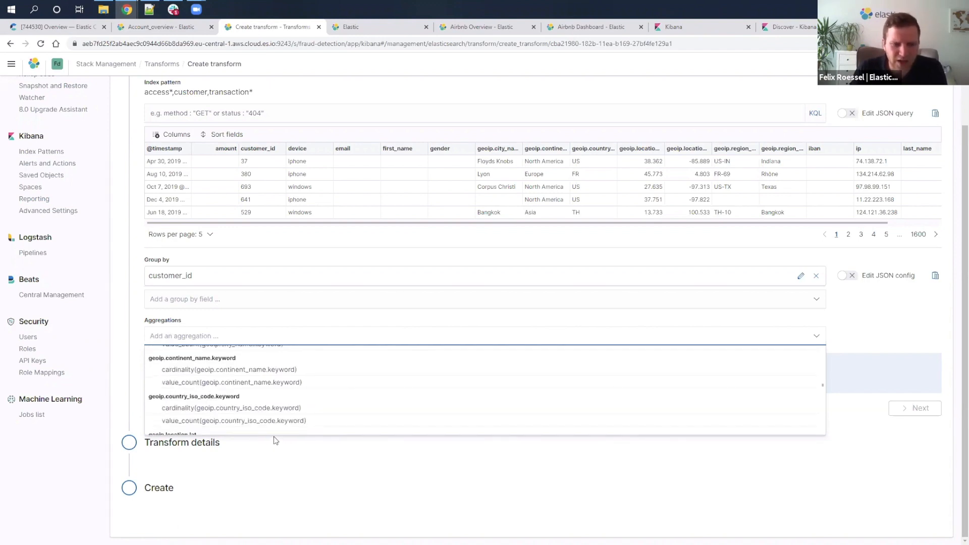
scroll(223, 414, "down", 2)
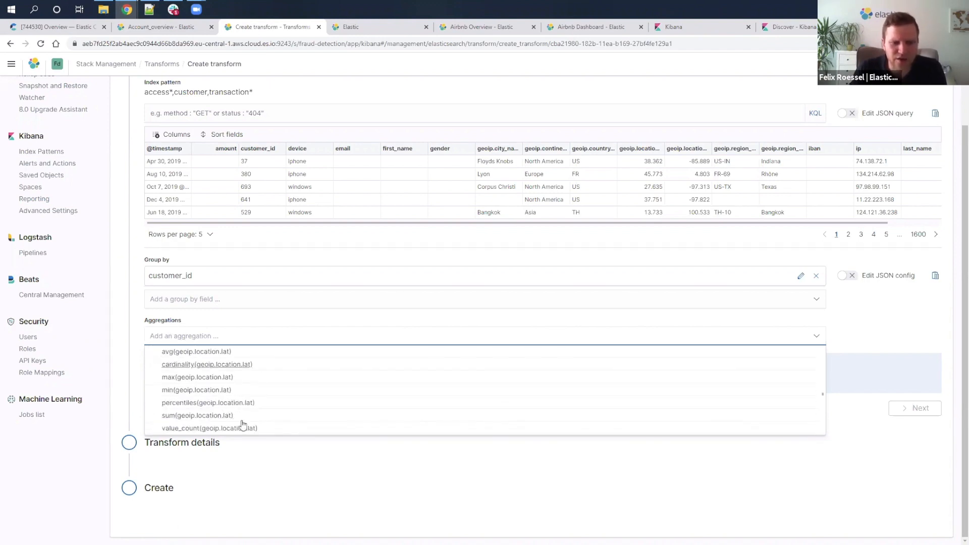
left_click(254, 326)
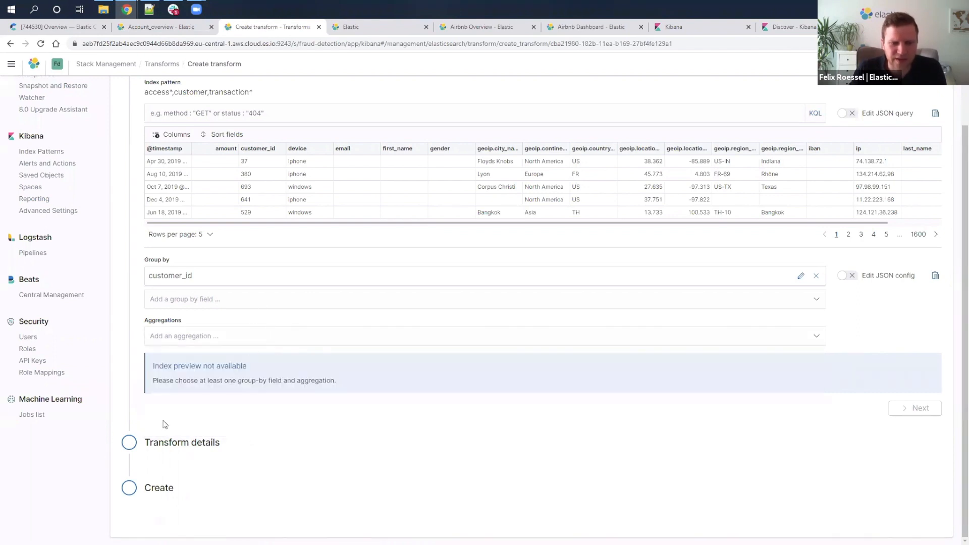
scroll(198, 462, "up", 3)
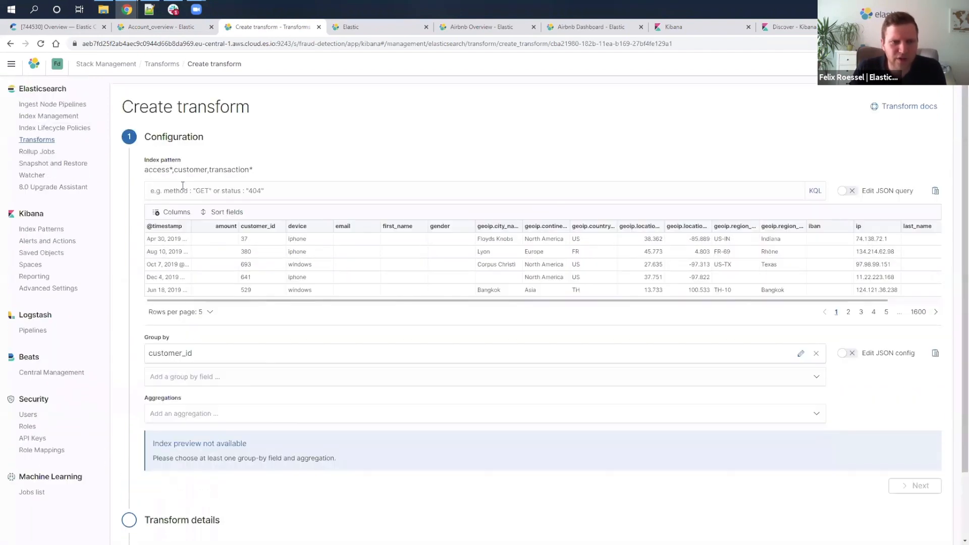
left_click(162, 64)
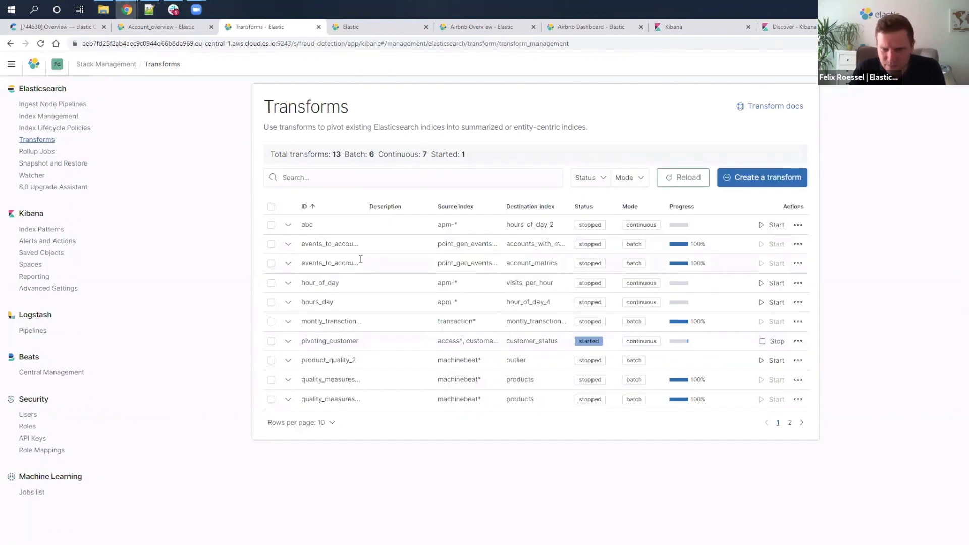
Try to clone the events_to_account_entity transform and return to the transforms list.
left_click(798, 244)
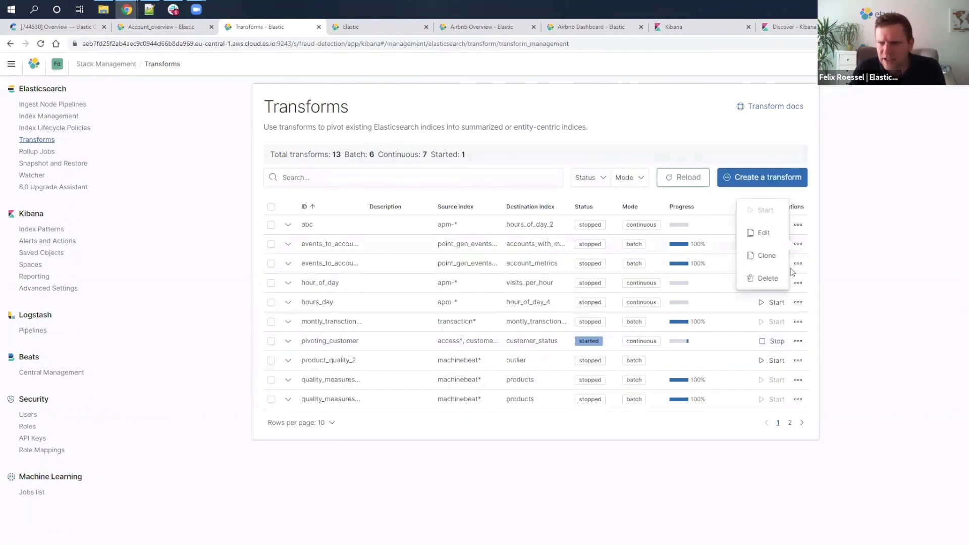
left_click(772, 256)
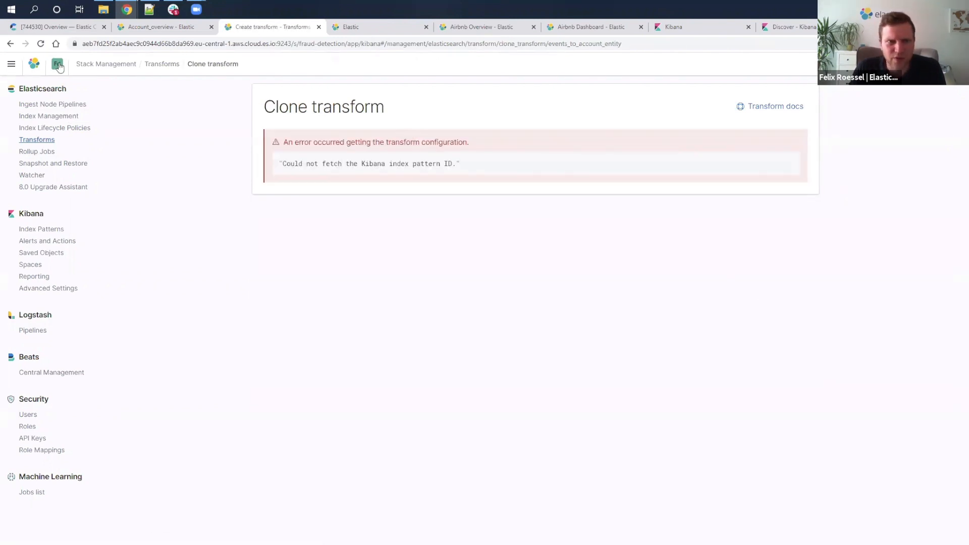
left_click(10, 44)
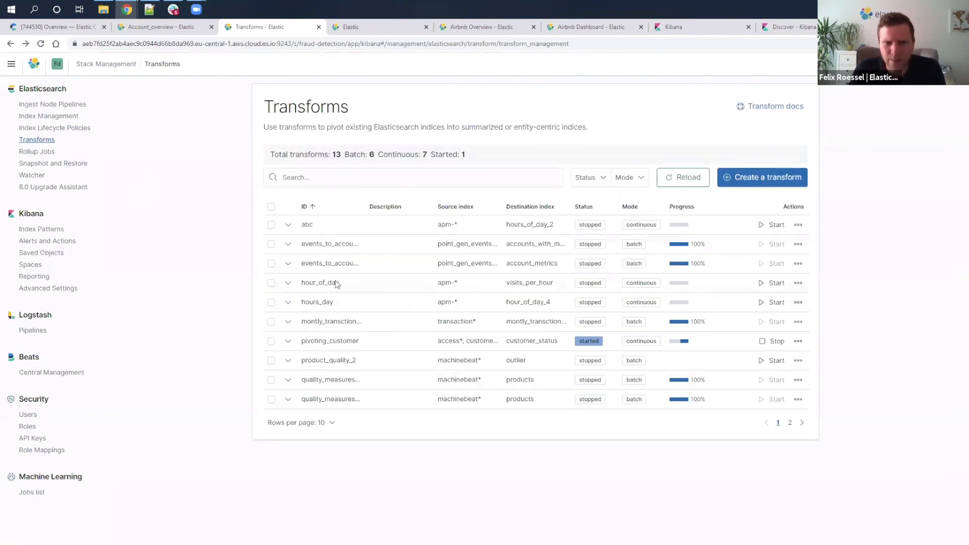
Open a clone of the events_to_account_entity_2 transform and review its index pattern, group-by field and aggregations.
left_click(798, 263)
left_click(767, 276)
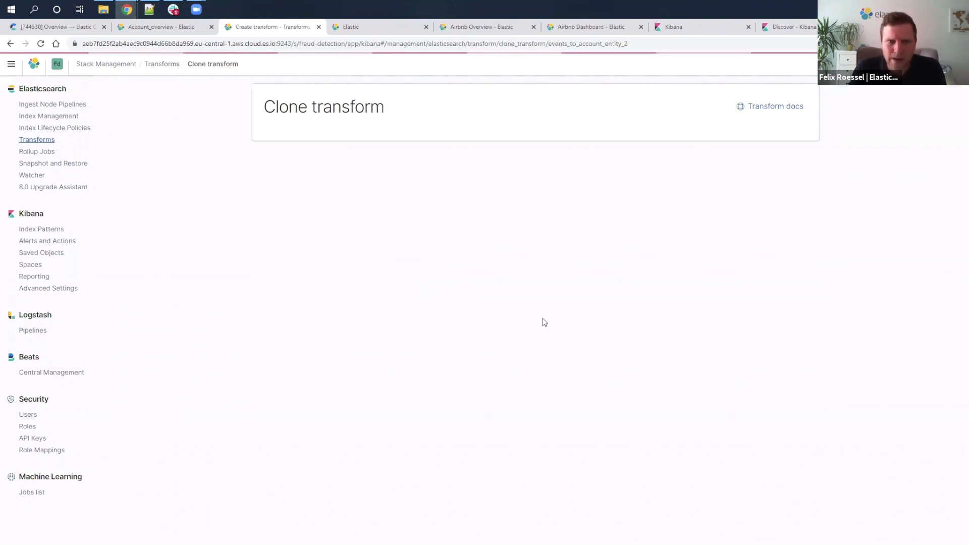
scroll(376, 337, "down", 5)
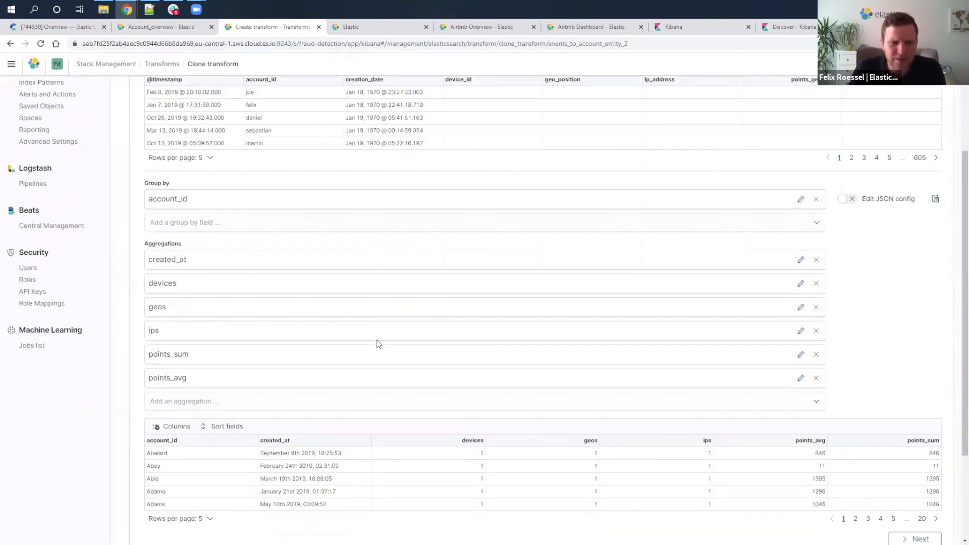
scroll(192, 157, "up", 5)
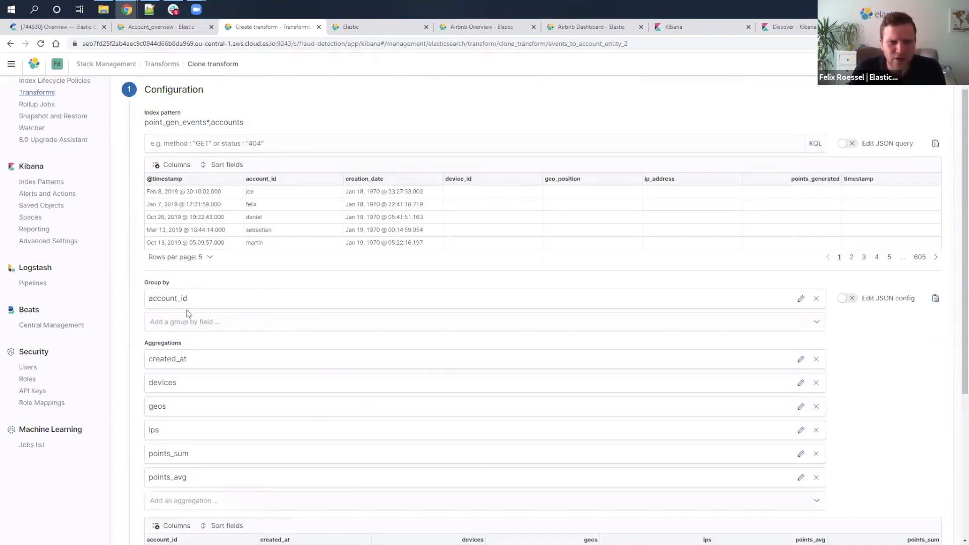
Examine the cloned transform's pivot preview, reading one account's row across the devices, geos, ips and points metrics.
scroll(188, 328, "down", 5)
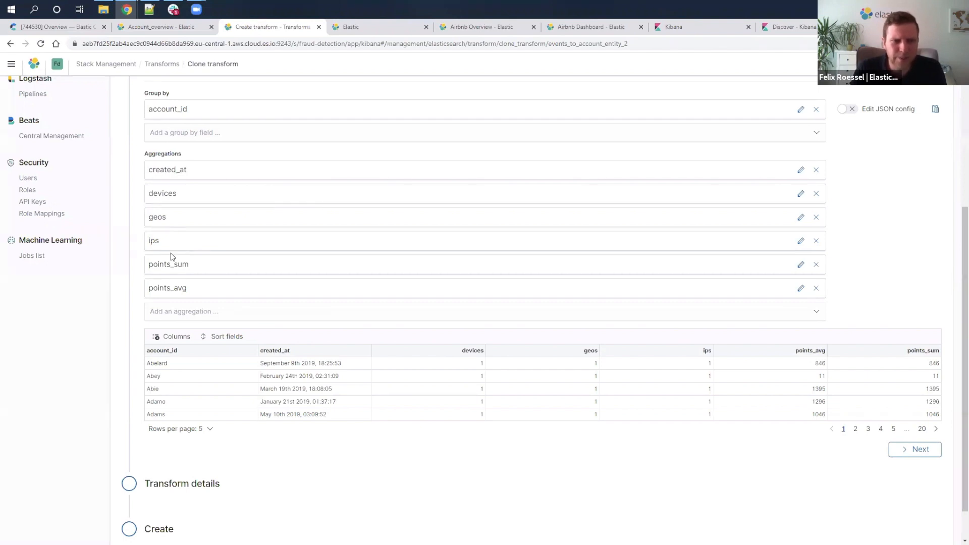
scroll(205, 278, "down", 2)
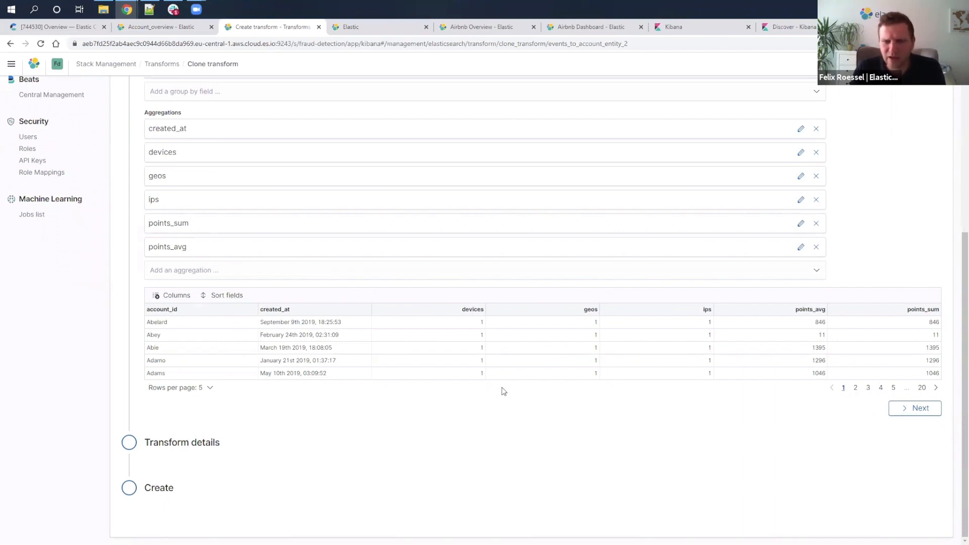
double_click(174, 323)
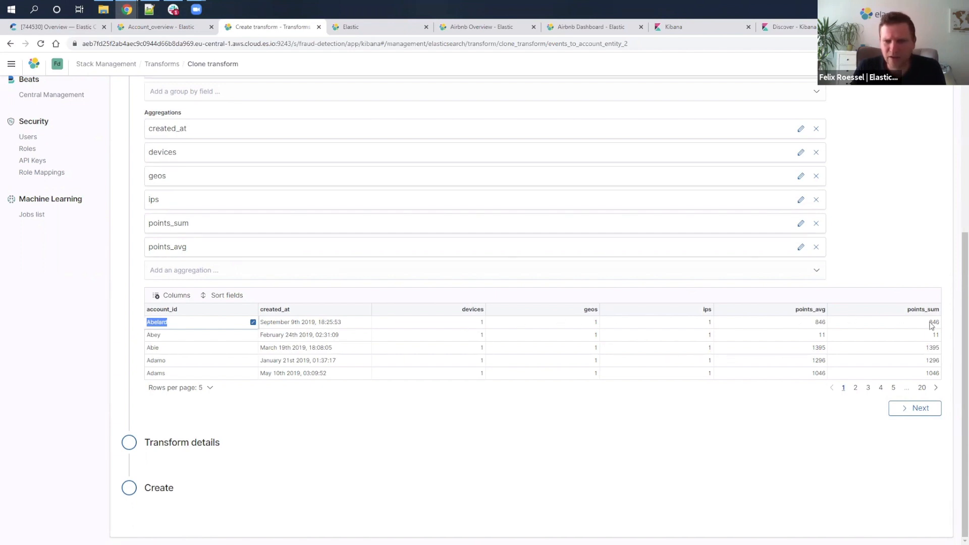
left_click(424, 447)
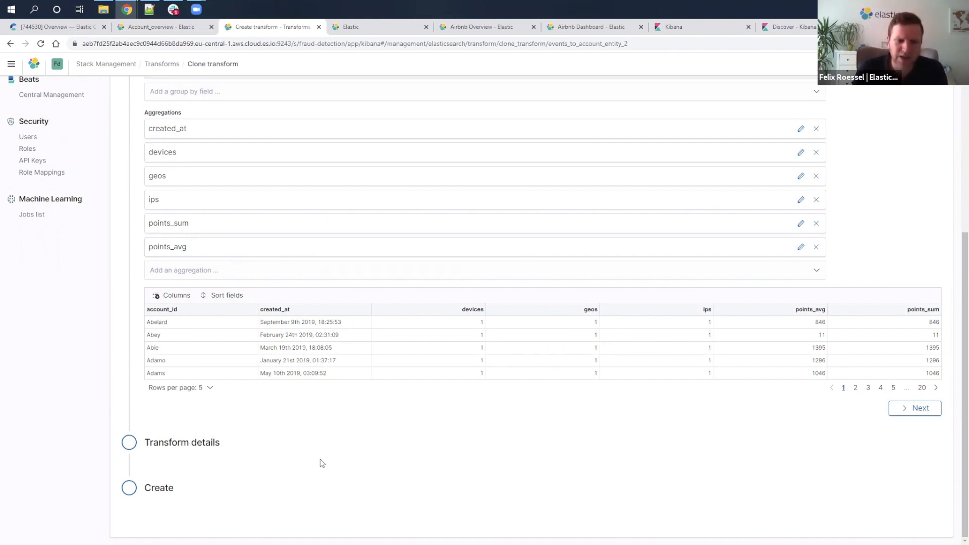
Advance the cloned transform to its details stage and review the destination index and other settings without filling them in.
left_click(919, 408)
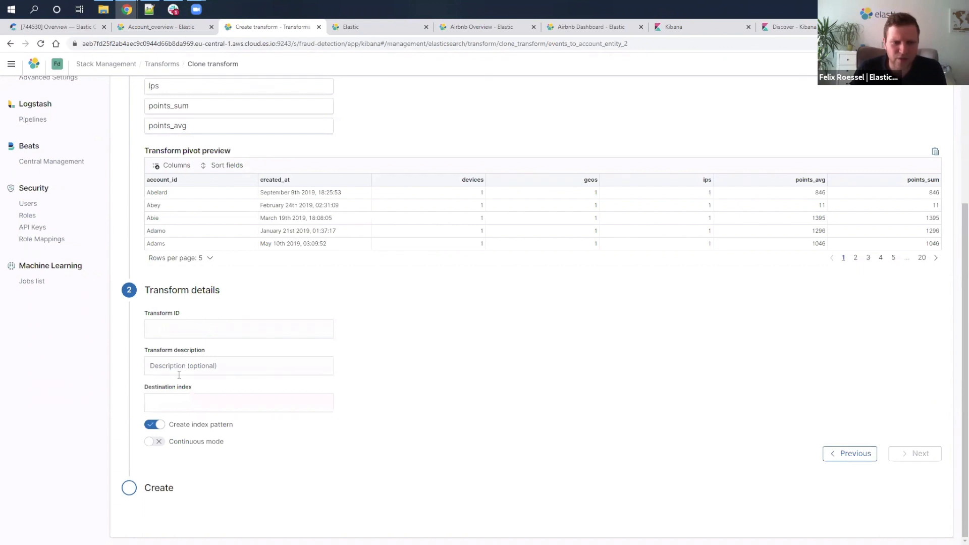
left_click(181, 404)
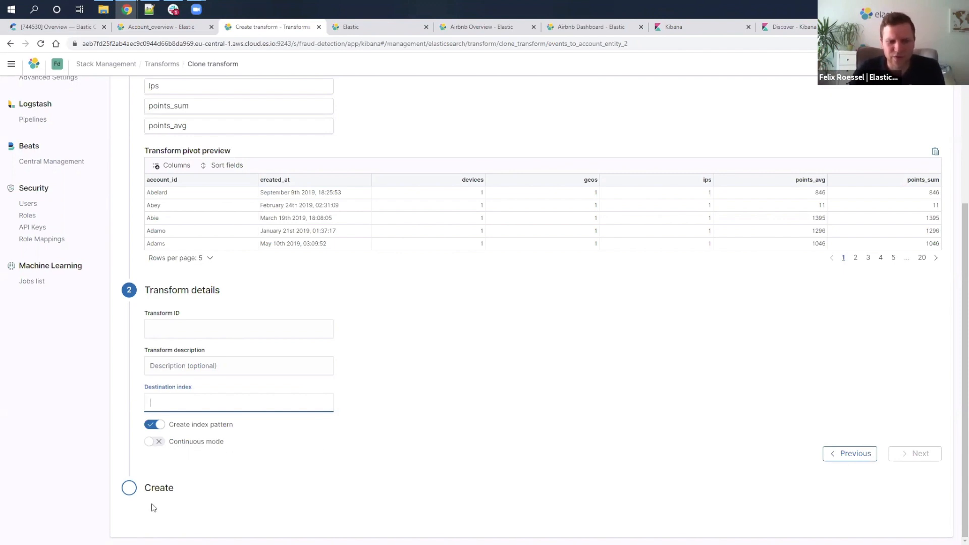
left_click_drag(154, 488, 197, 497)
left_click(276, 488)
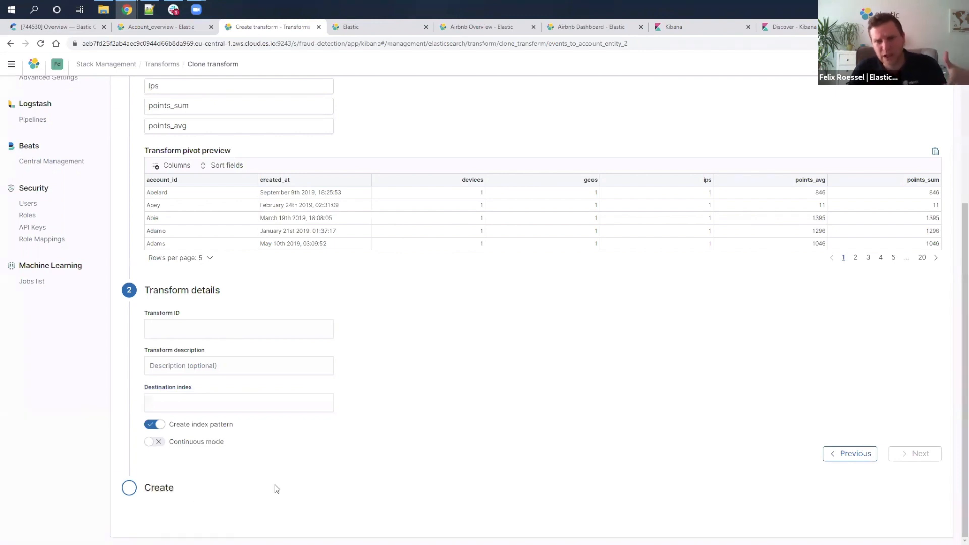
scroll(376, 467, "up", 2)
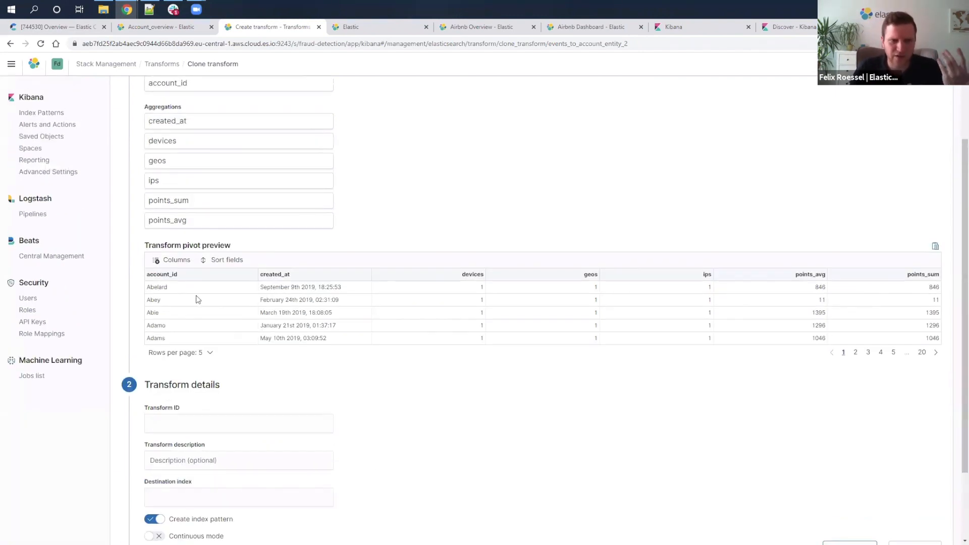
scroll(428, 394, "up", 3)
scroll(412, 259, "down", 1)
scroll(424, 258, "up", 1)
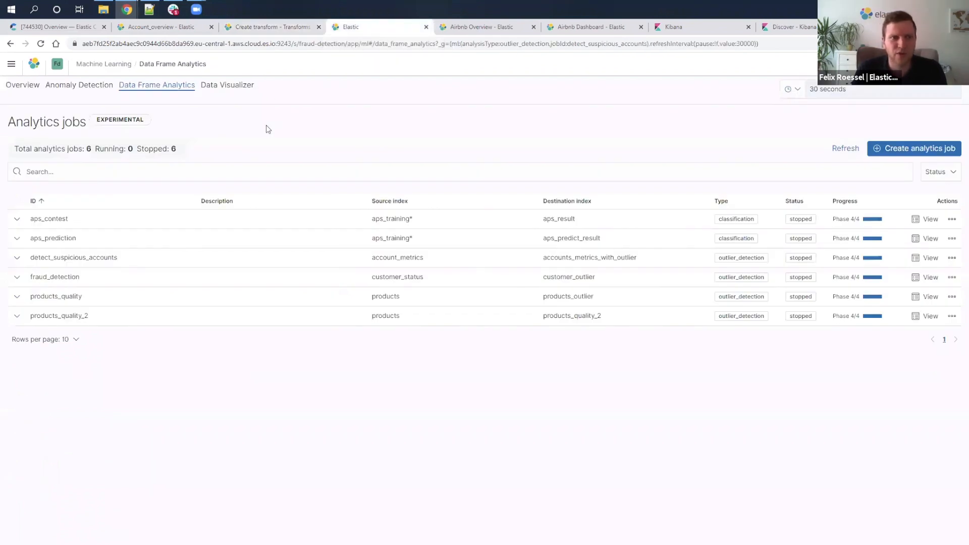
Locate Machine Learning in the main Kibana navigation and return to the analytics jobs list.
left_click(14, 68)
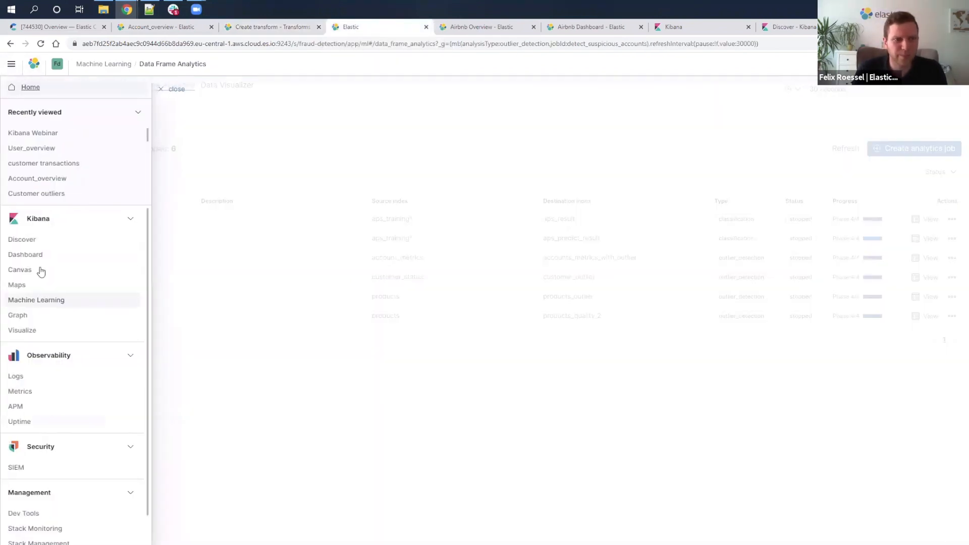
scroll(37, 270, "down", 1)
scroll(32, 271, "up", 1)
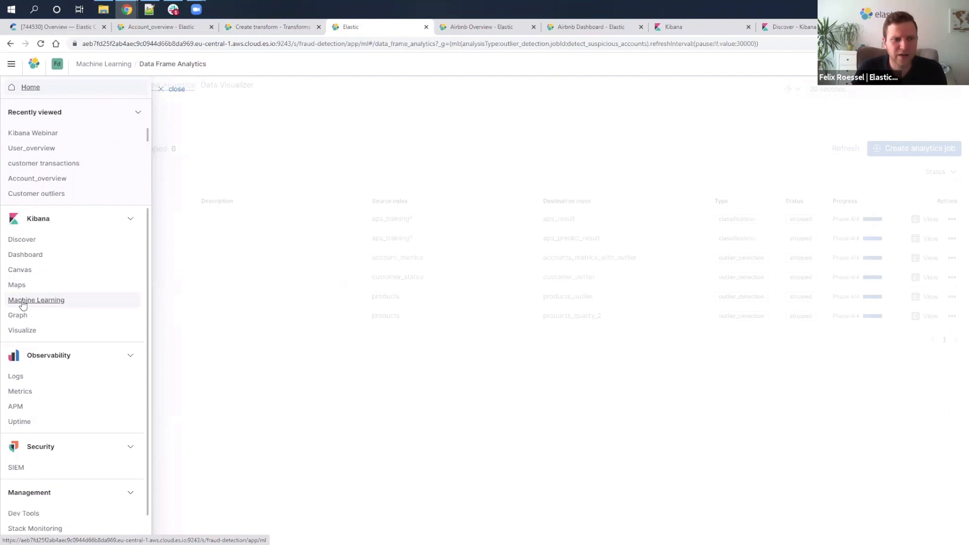
left_click(213, 129)
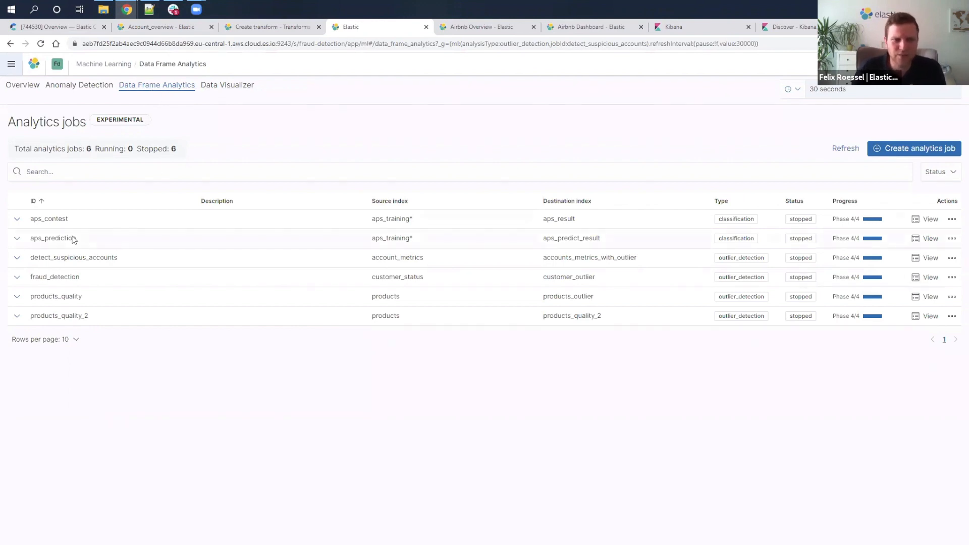
Start a new analytics job of type outlier detection with the job ID meetup_talk.
left_click(909, 151)
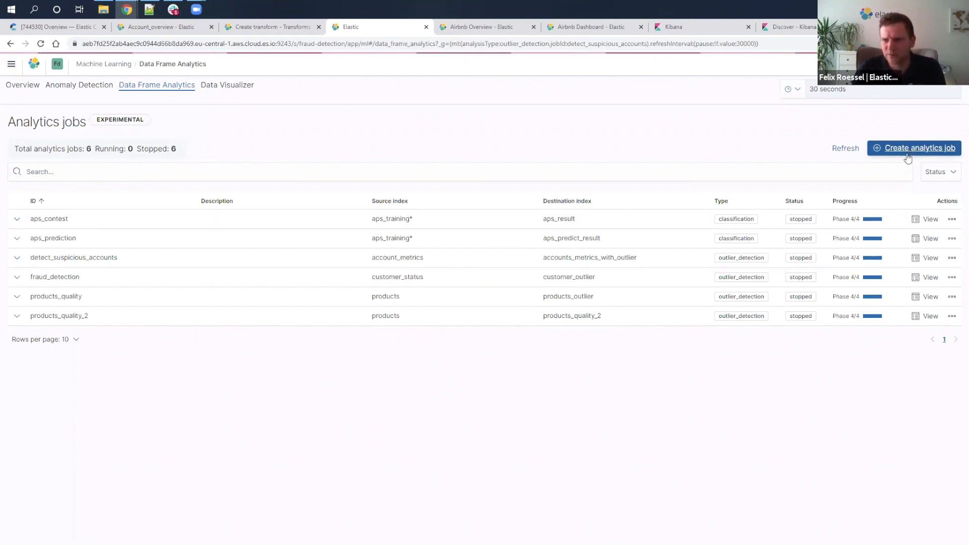
left_click(675, 140)
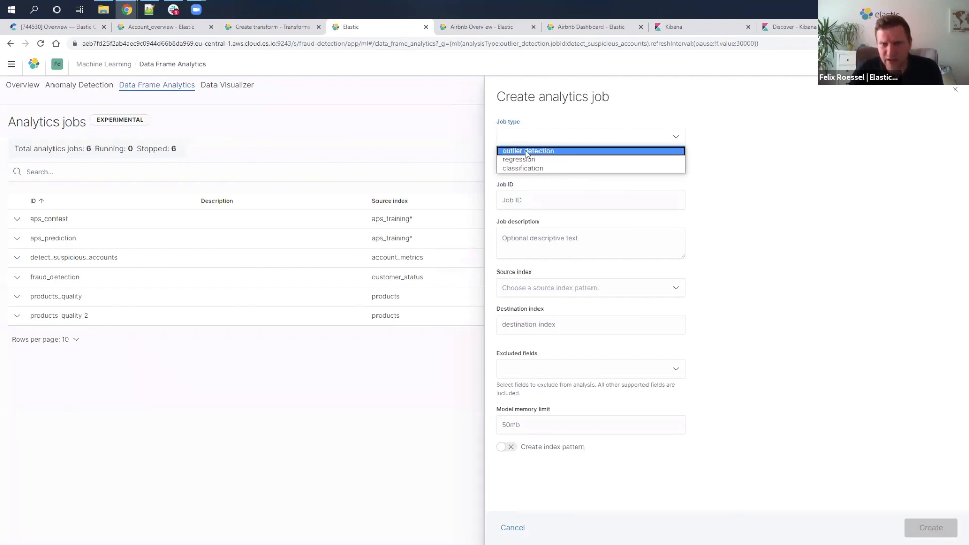
left_click(527, 151)
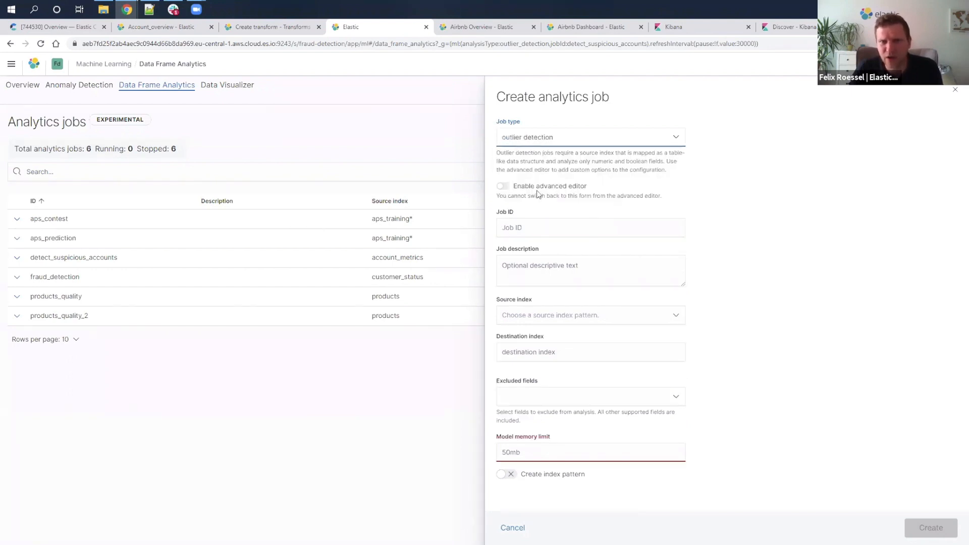
left_click(533, 222)
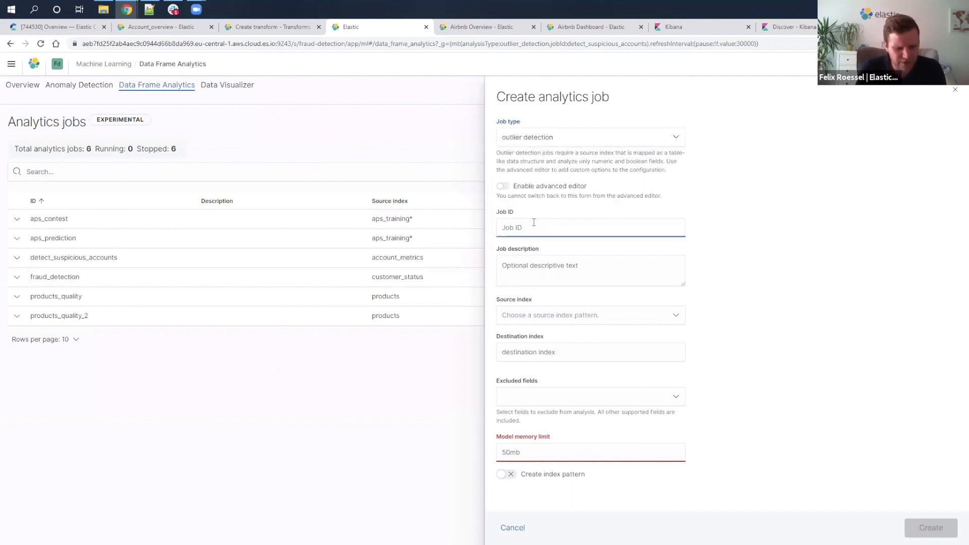
type("meet")
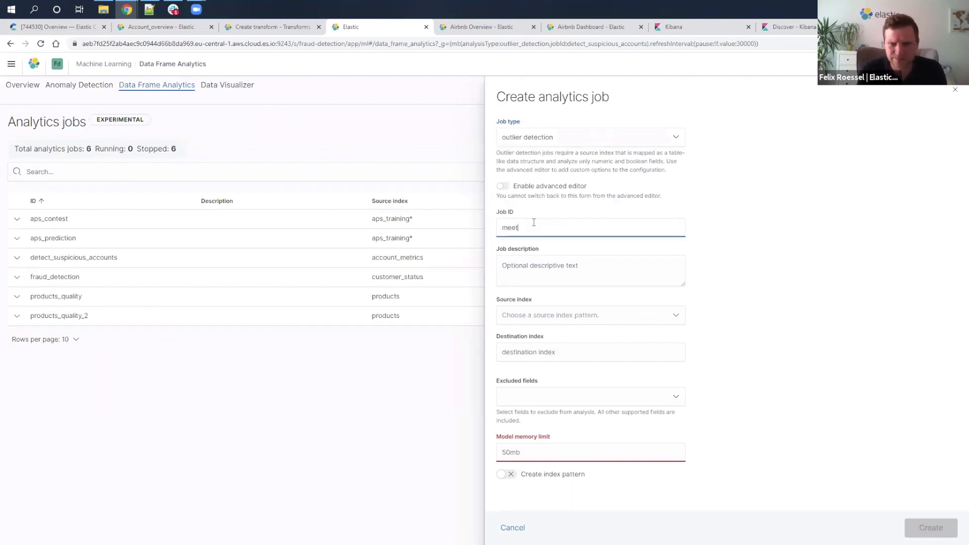
type("up_talk")
double_click(530, 227)
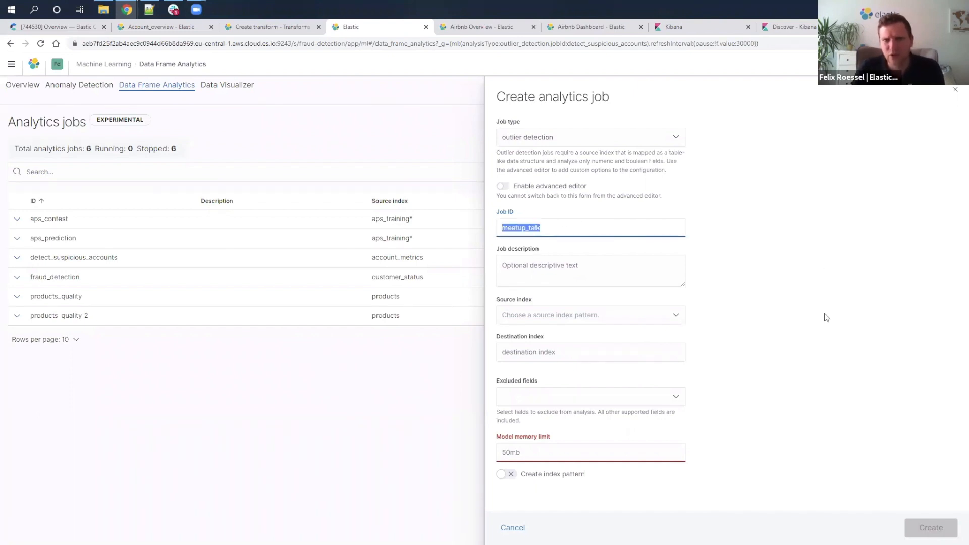
Set the job's source index to accounts_with_metrics and its destination index to meetup.
left_click(676, 316)
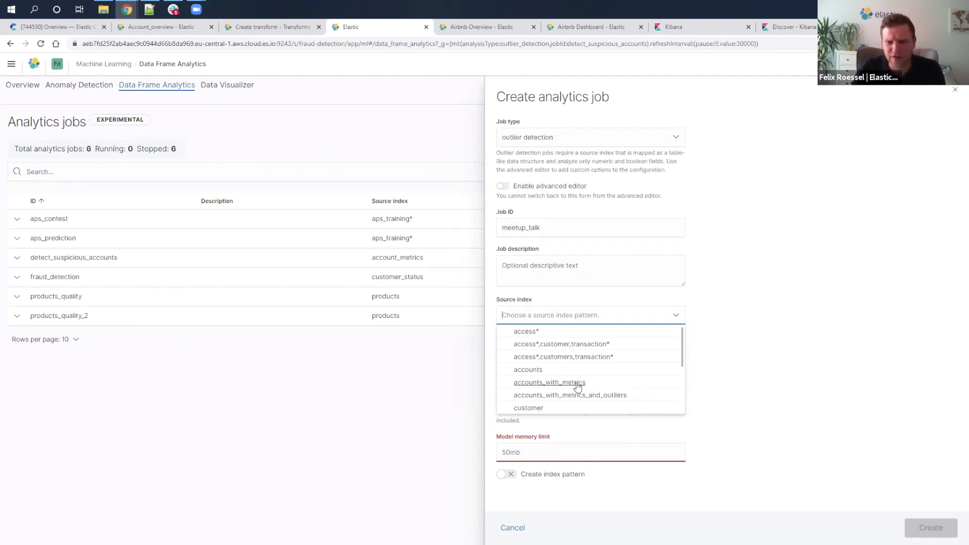
left_click(548, 384)
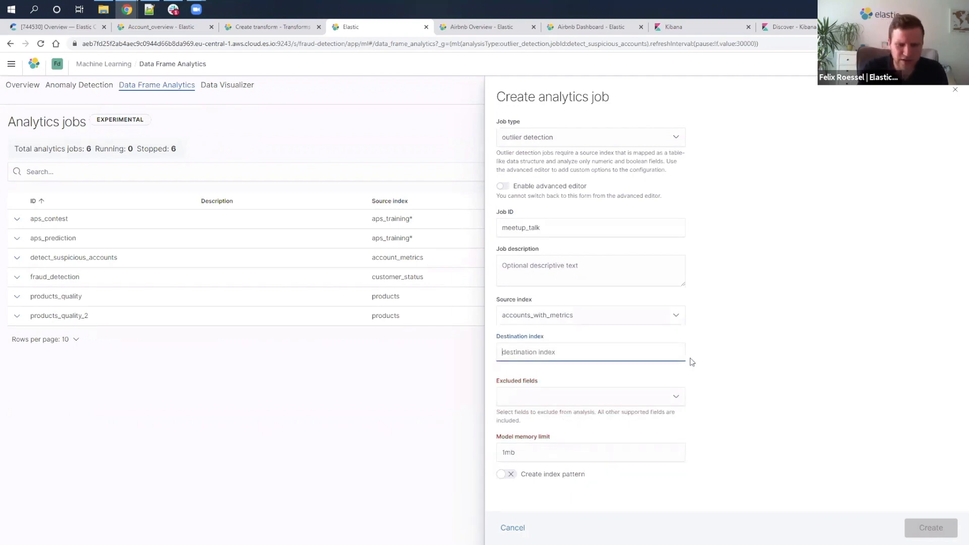
type("me")
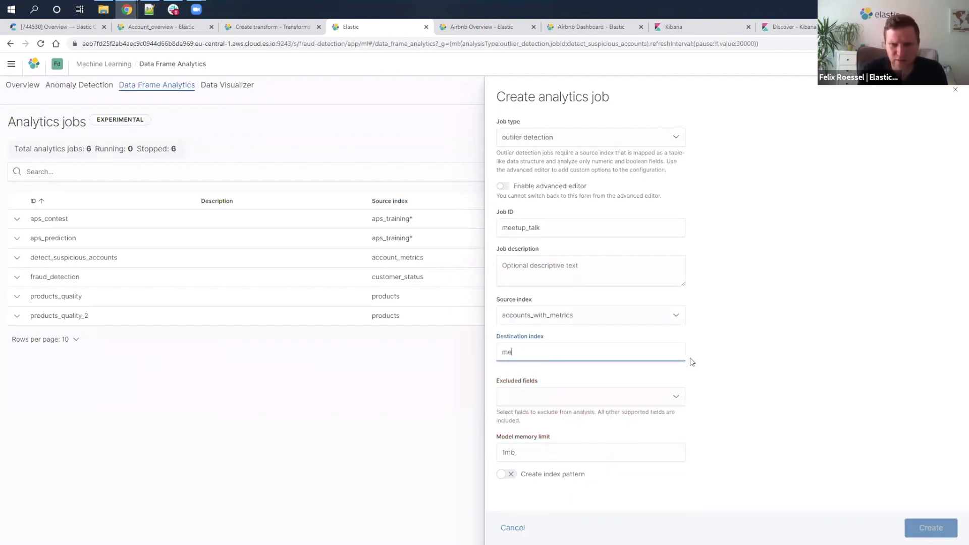
type("etup")
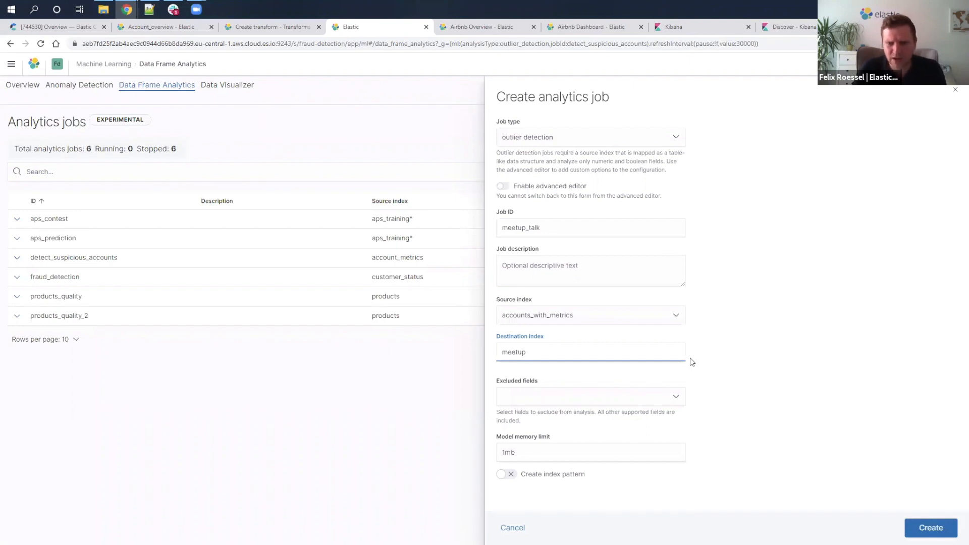
Exclude the points_sum field from the analysis and enable creation of an index pattern for the job.
left_click(675, 397)
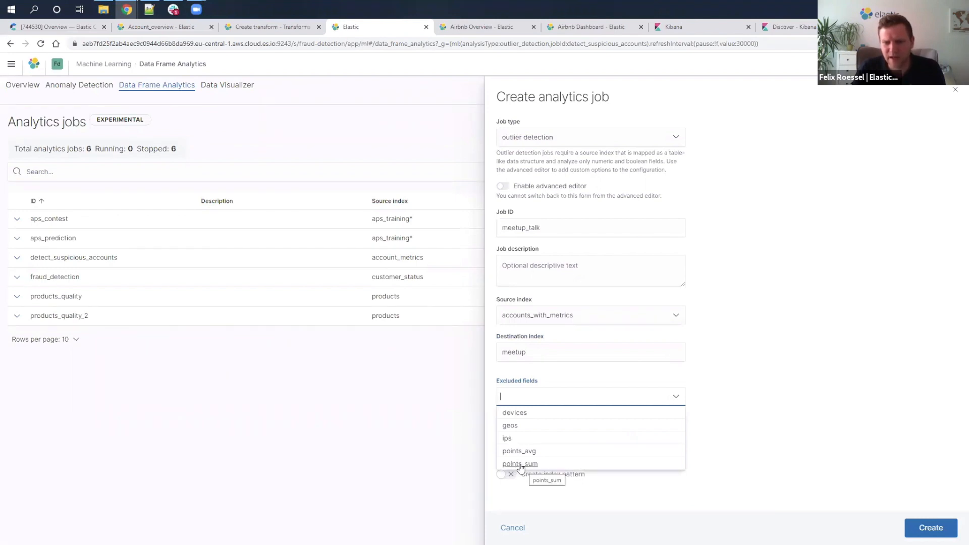
left_click(521, 465)
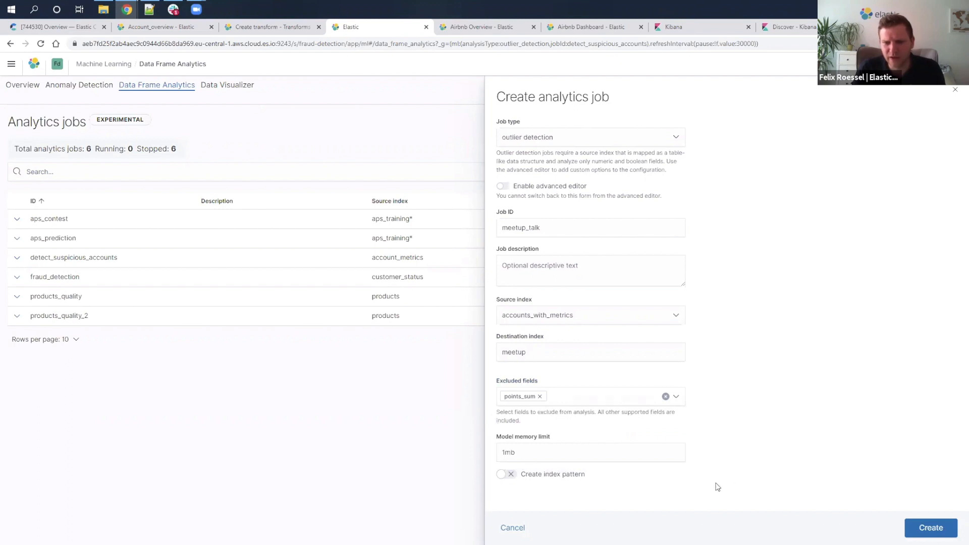
left_click(507, 475)
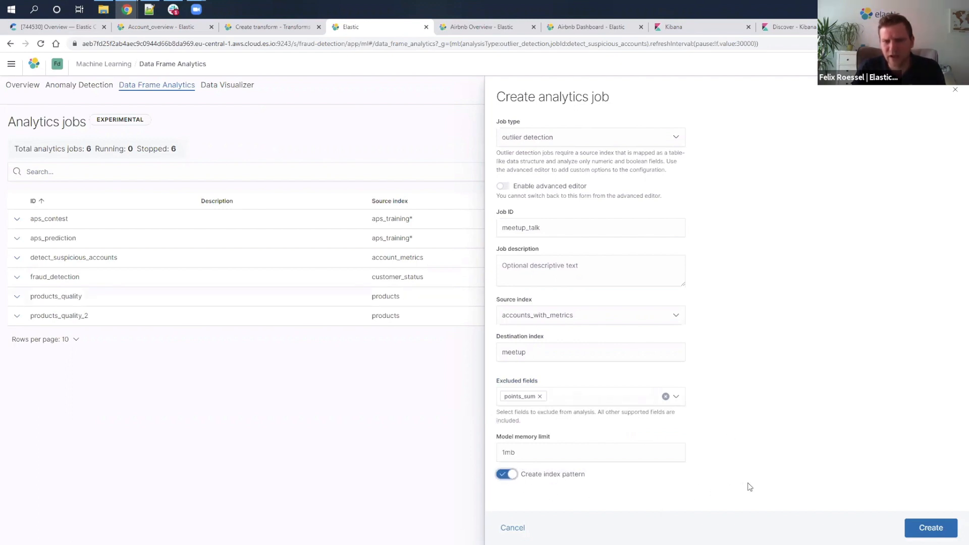
Create and start the meetup_talk job, and refresh the analytics jobs list.
left_click(931, 528)
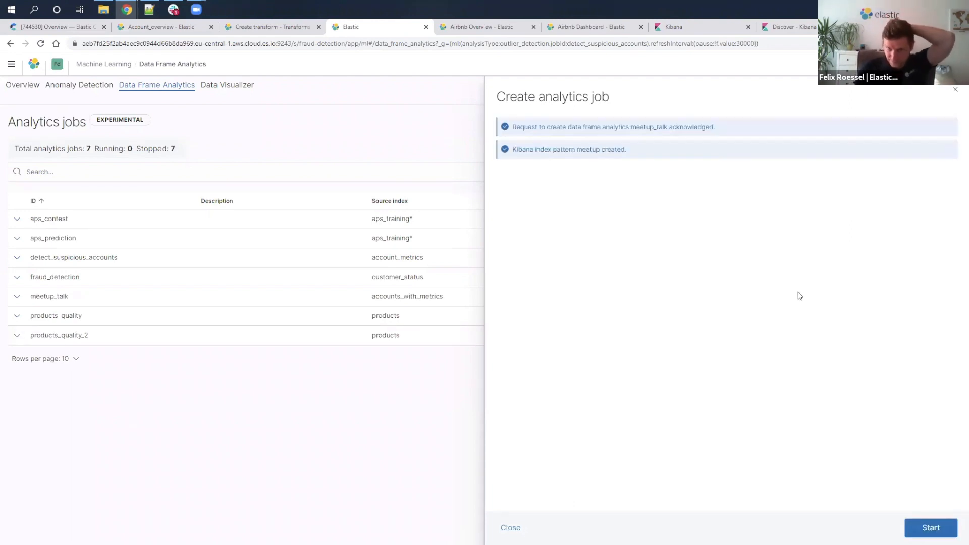
left_click(926, 526)
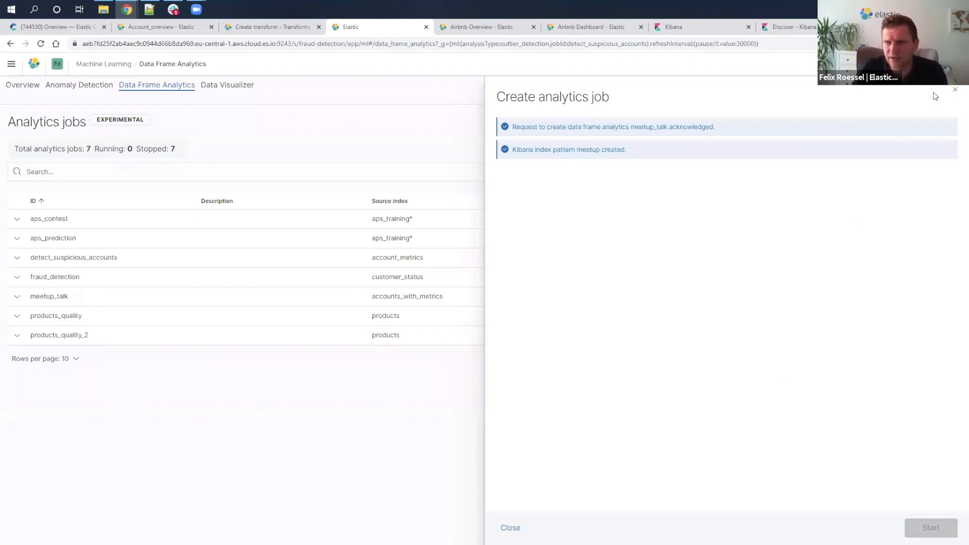
left_click_drag(518, 174, 675, 174)
left_click(578, 429)
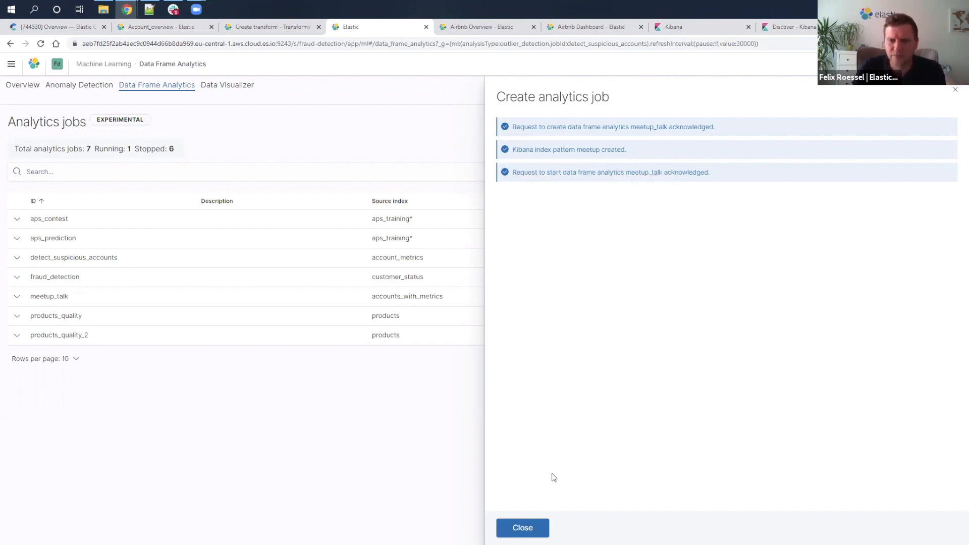
left_click(525, 529)
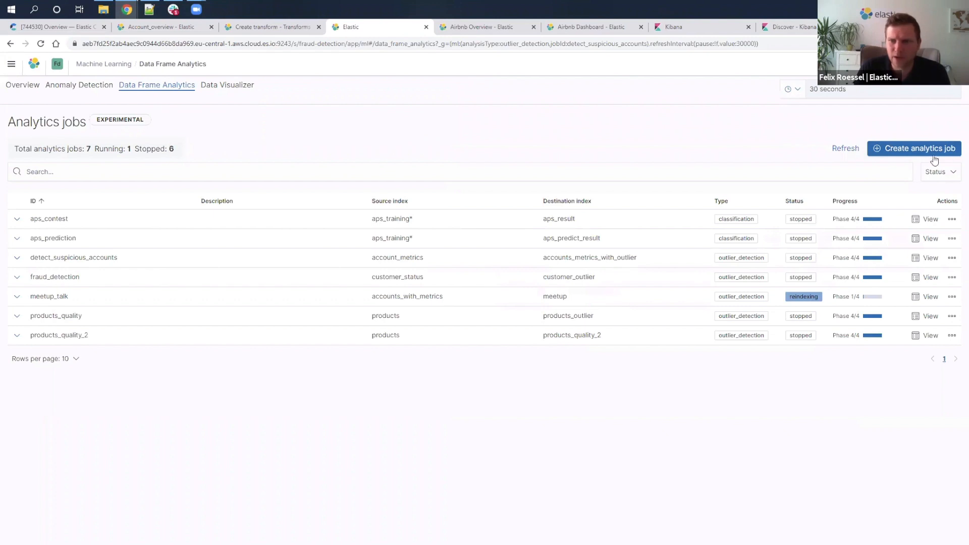
left_click(846, 149)
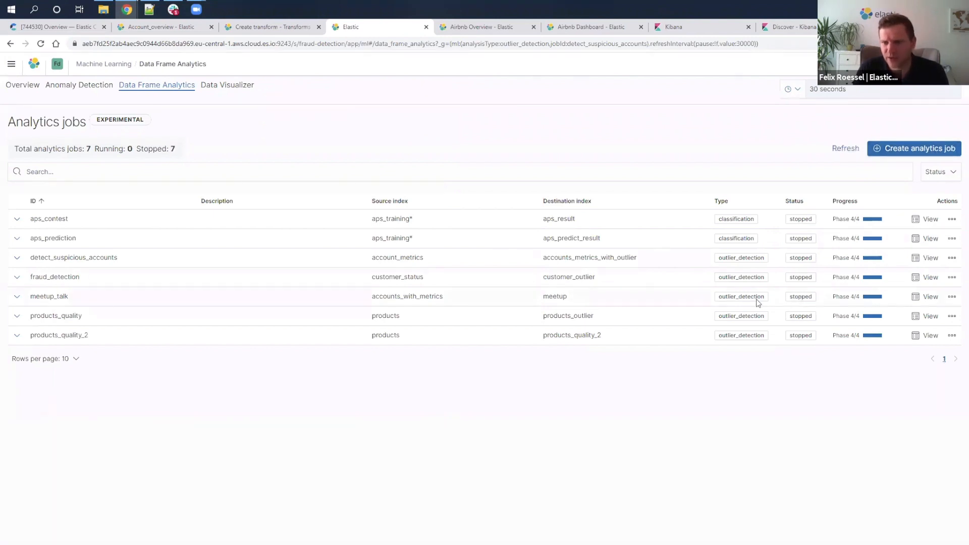
Open the meetup_talk job's results and examine the outlier scores, focusing on the hacker account and its metrics.
left_click(930, 298)
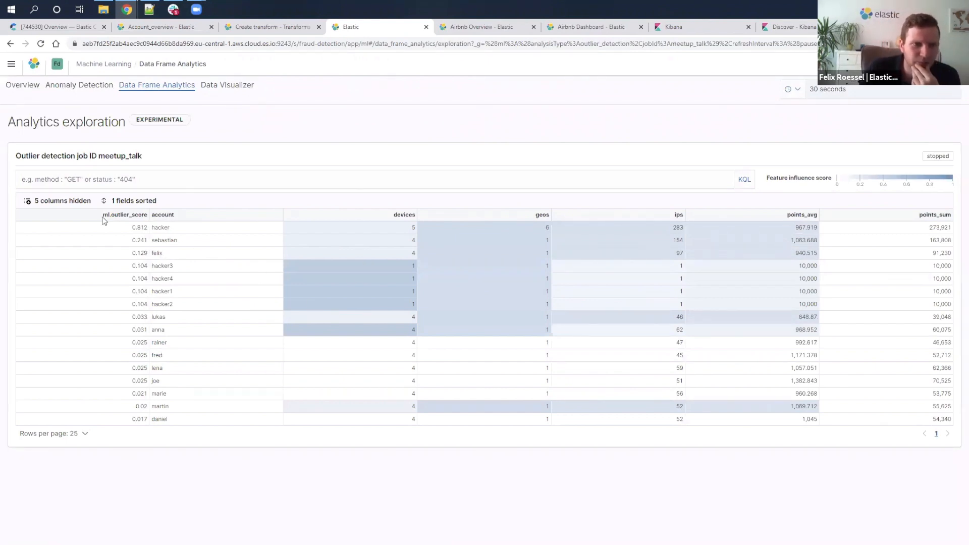
left_click_drag(142, 215, 99, 216)
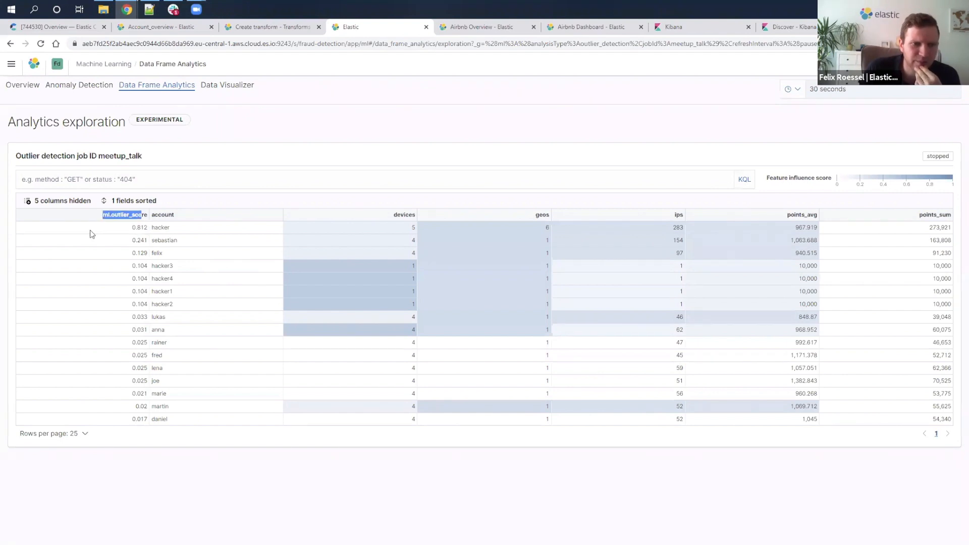
left_click(233, 193)
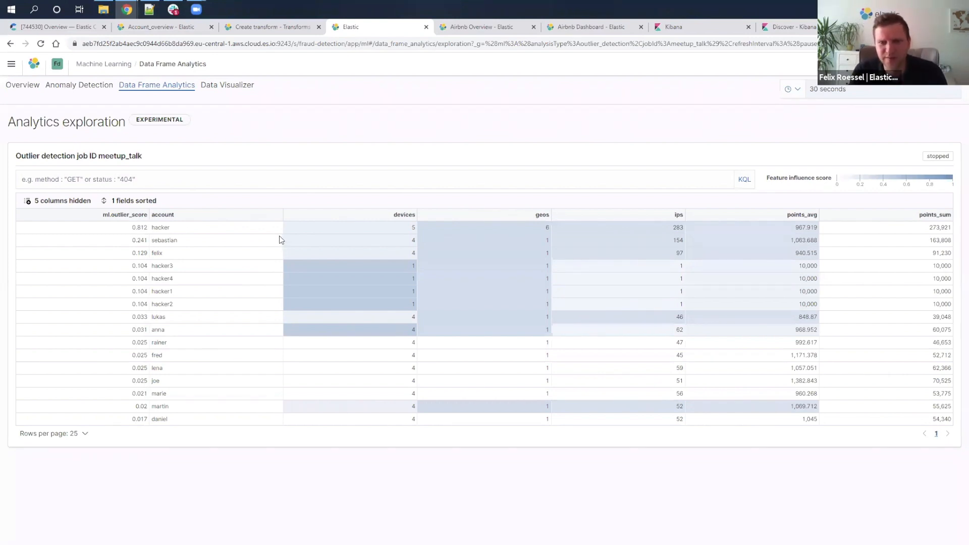
left_click_drag(182, 227, 152, 227)
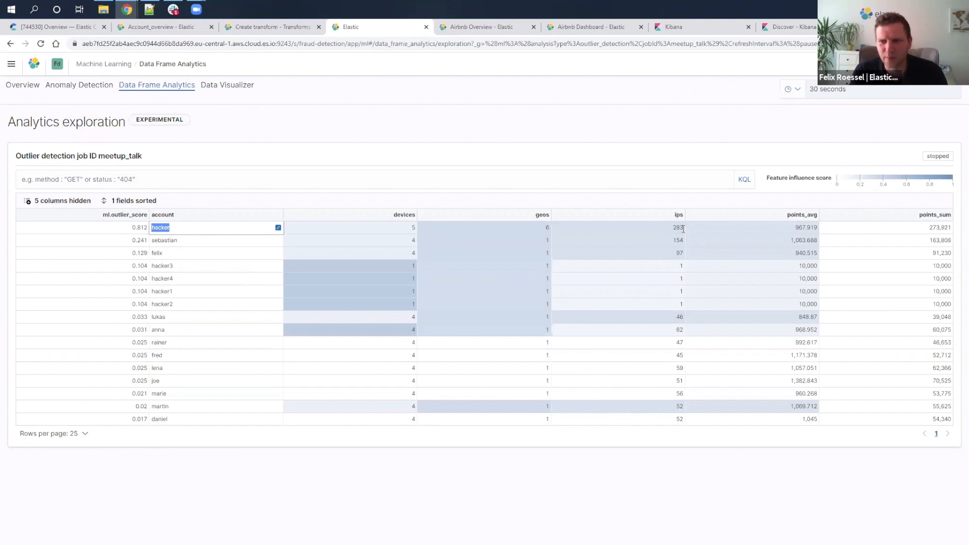
left_click(135, 228)
left_click_drag(134, 228, 144, 229)
left_click(274, 193)
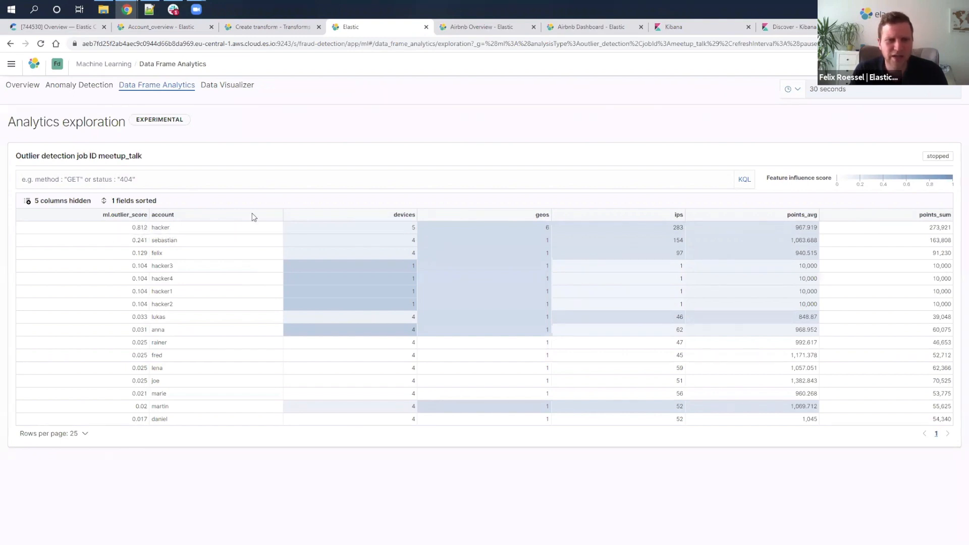
left_click_drag(152, 253, 172, 259)
left_click(197, 197)
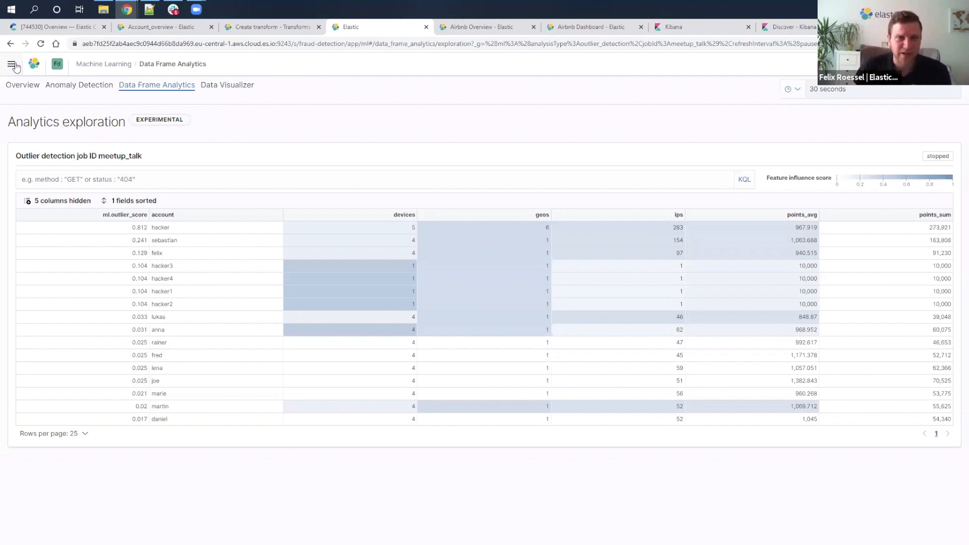
Open the saved Customer transactions graph in the fraud detection space.
left_click(12, 64)
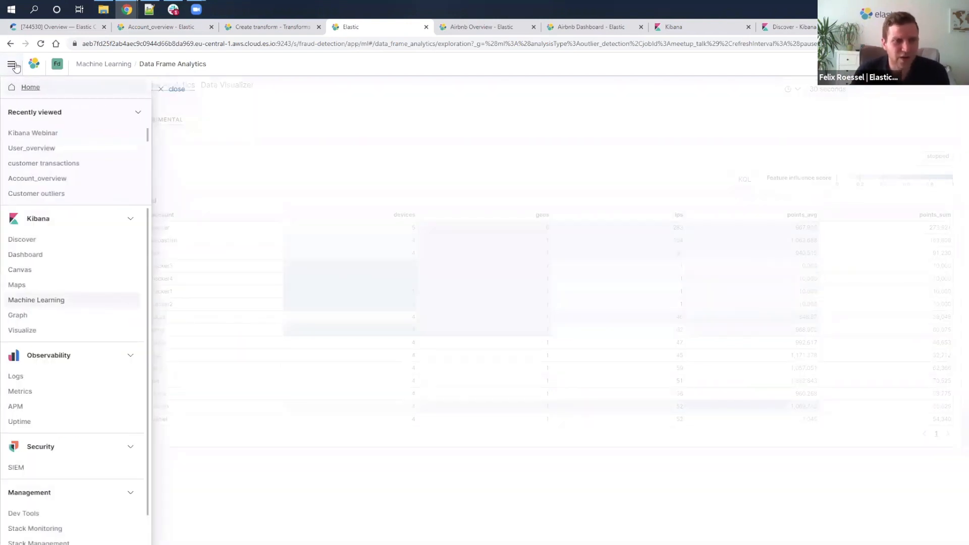
left_click(30, 318)
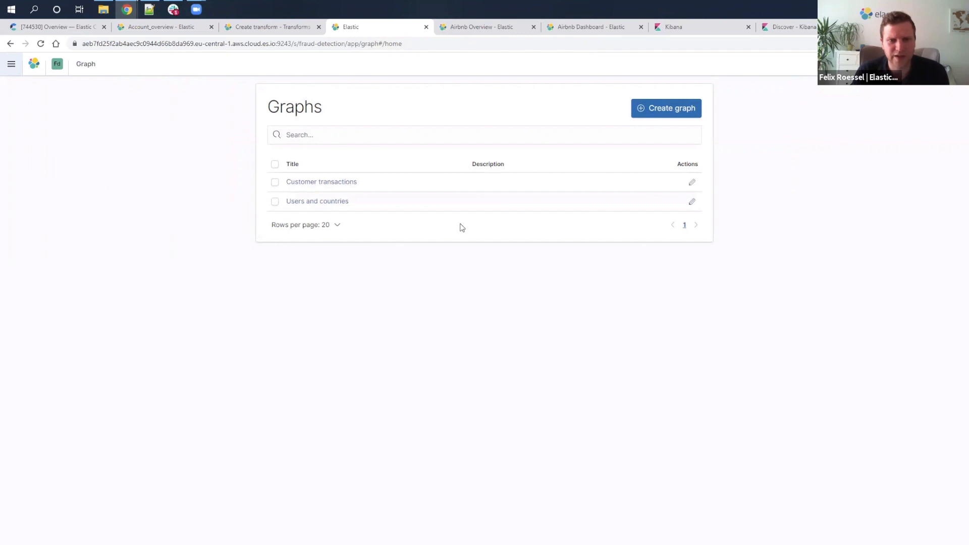
left_click(318, 186)
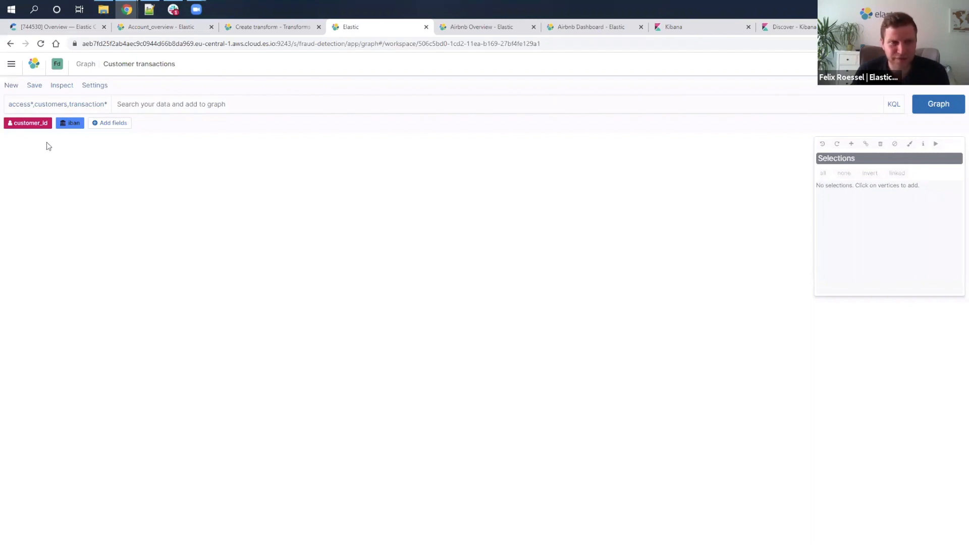
Review the graph's advanced settings, including the sample size, significant links and certainty options.
left_click(98, 87)
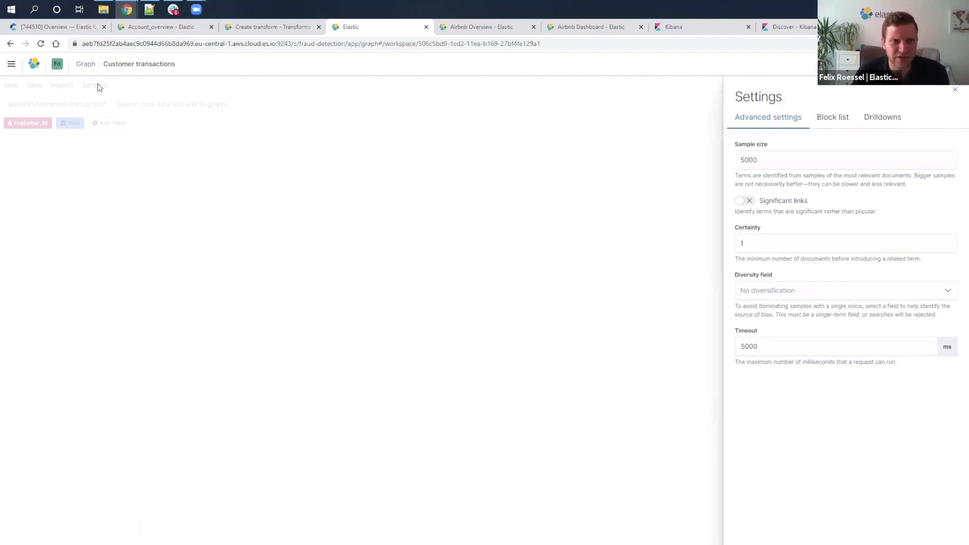
double_click(742, 243)
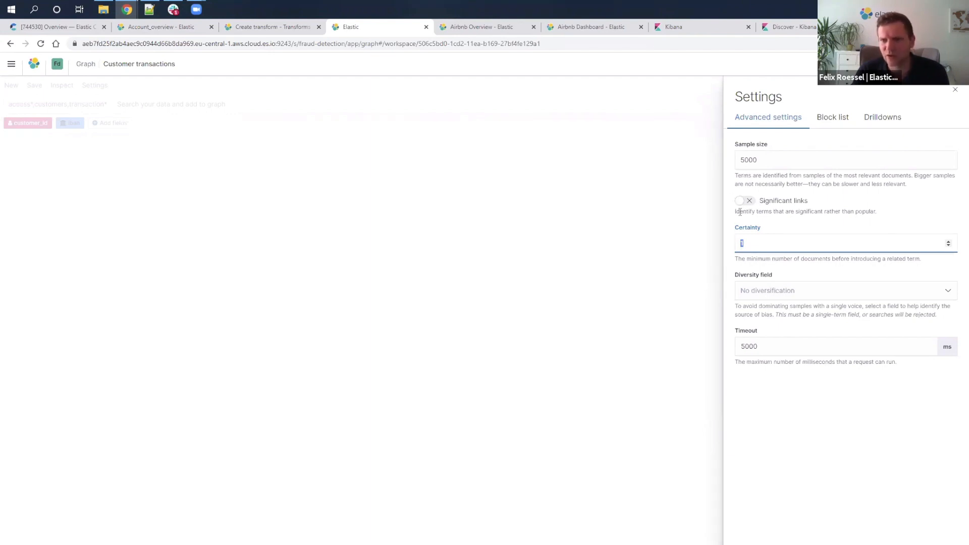
left_click(955, 90)
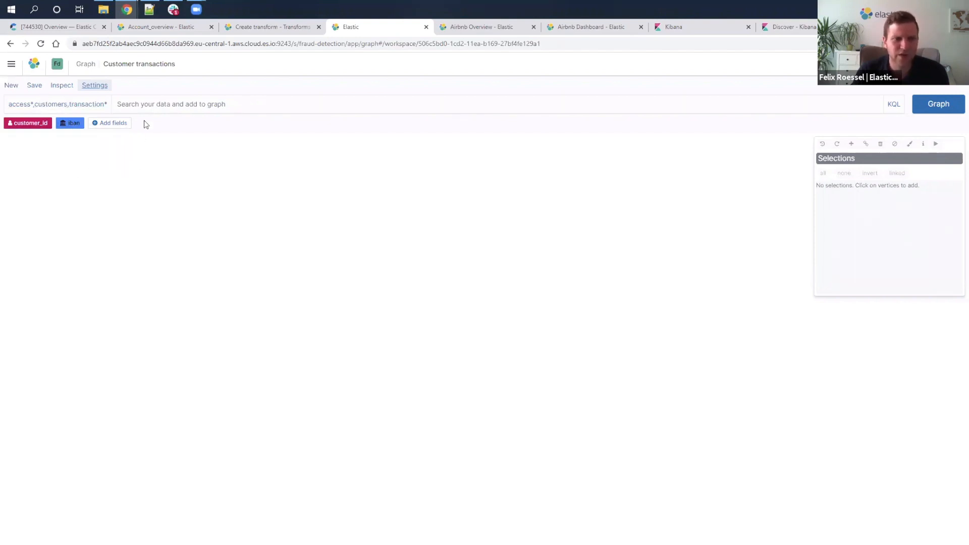
Graph all customer and IBAN connections with the wildcard query *, and inspect the closed ring of linked accounts.
left_click(180, 107)
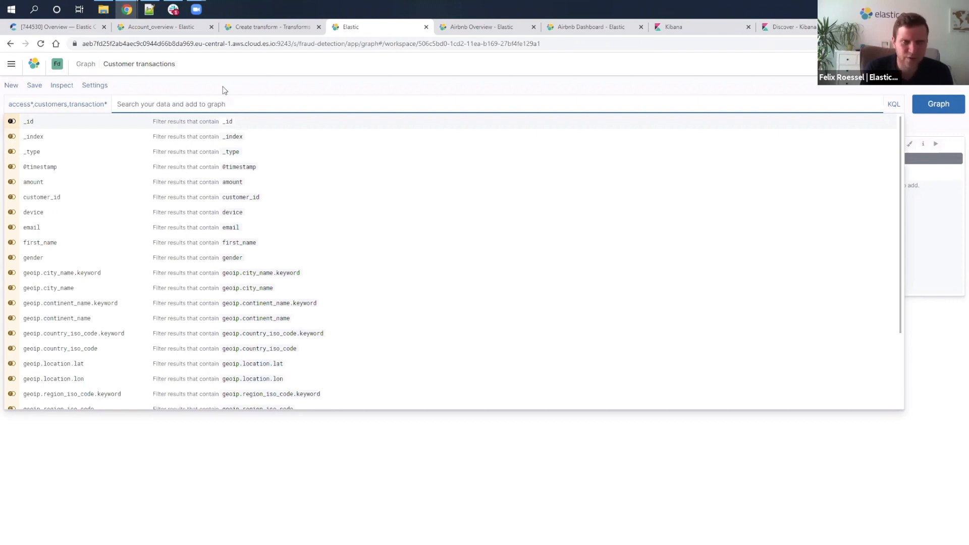
type("*")
key("Return")
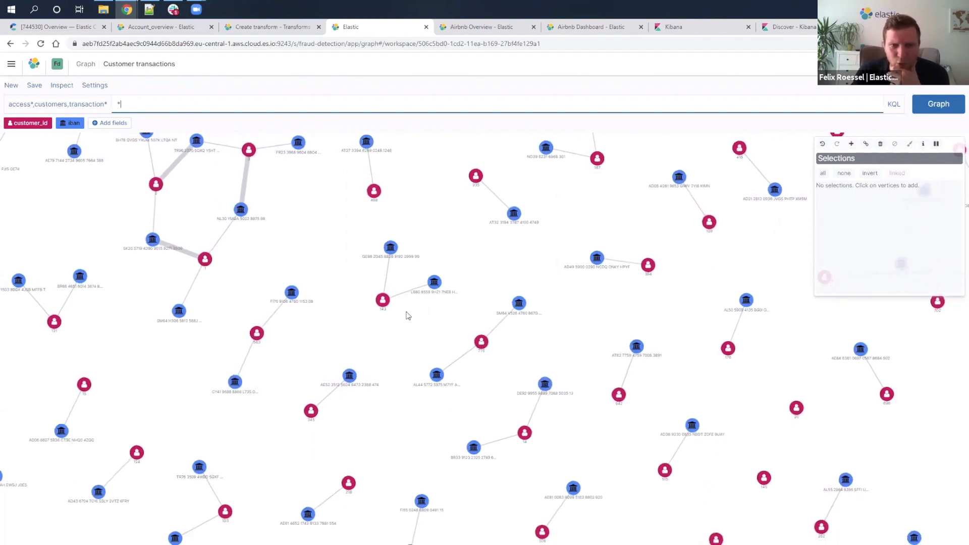
scroll(380, 343, "down", 5)
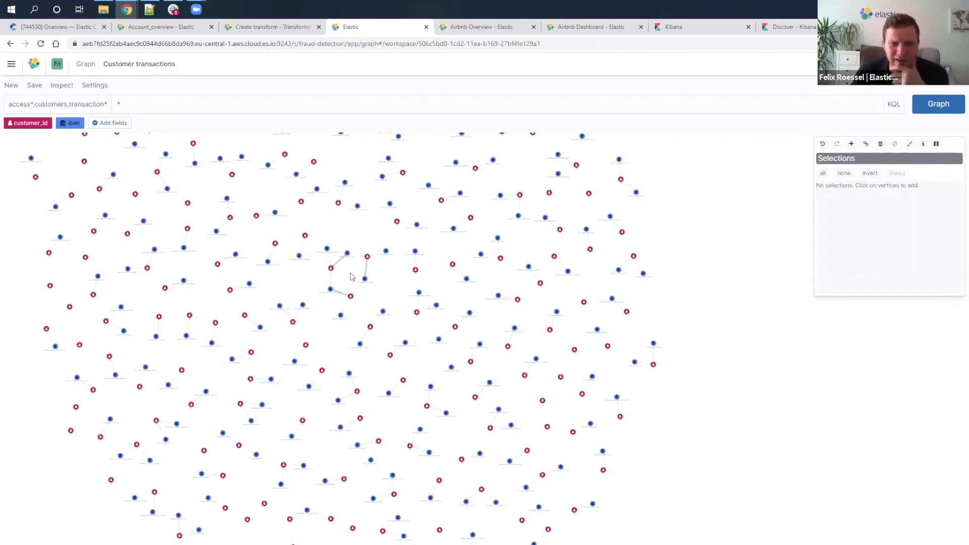
scroll(352, 277, "up", 5)
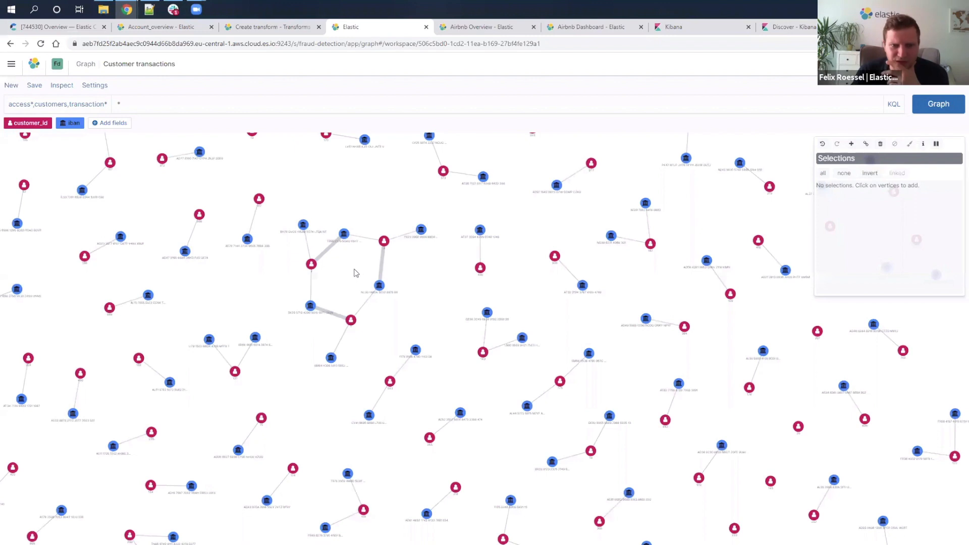
scroll(356, 273, "up", 3)
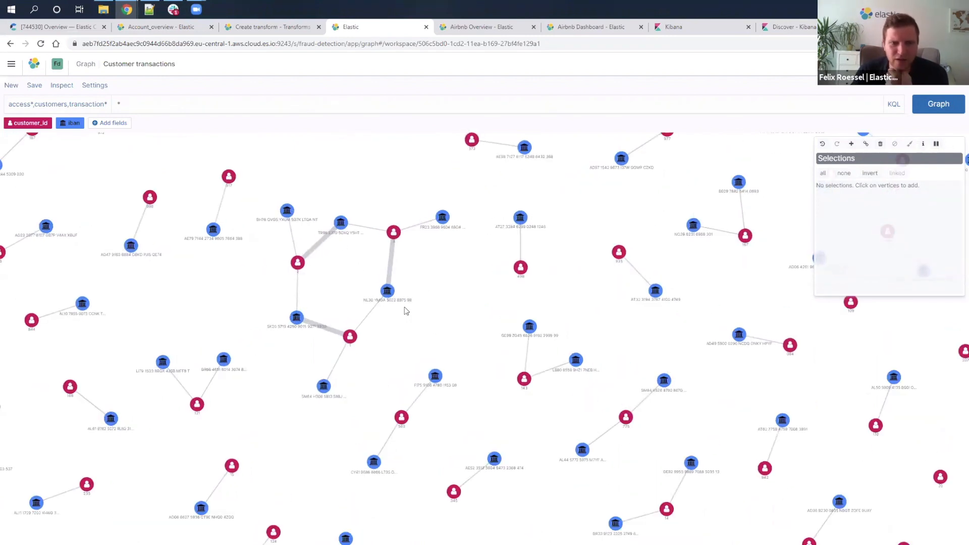
left_click_drag(432, 286, 432, 299)
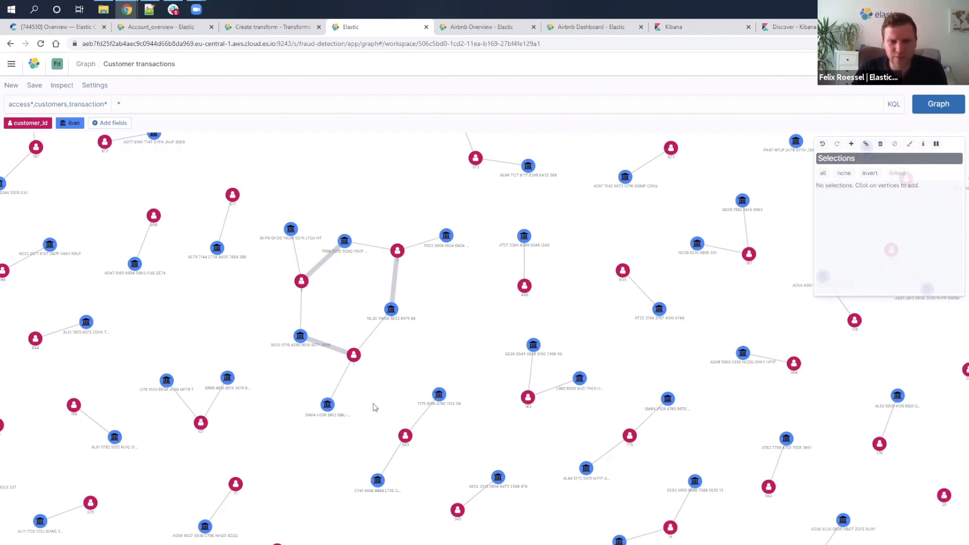
Select the three customers in the connected ring and show the drill-downs available for them.
left_click(353, 356)
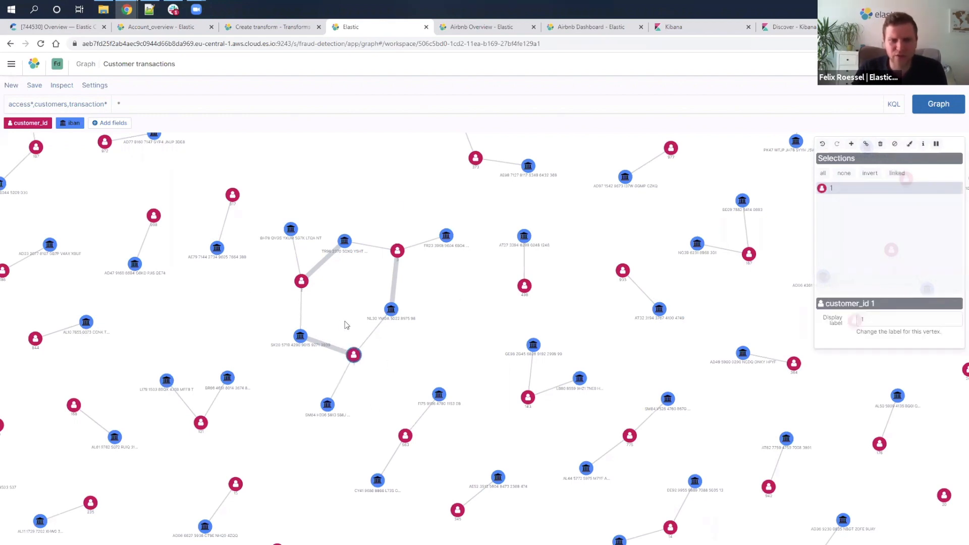
left_click(302, 282, "shift")
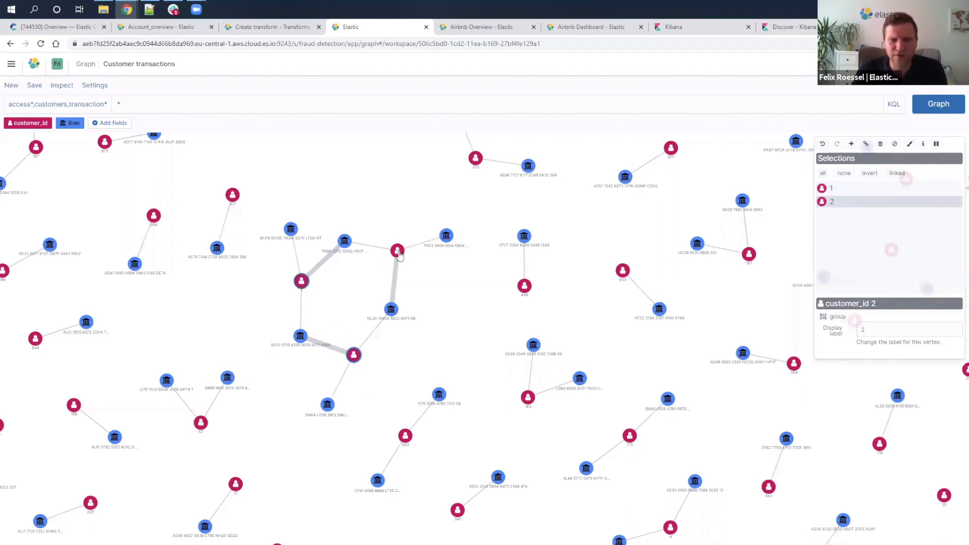
left_click(397, 252, "shift")
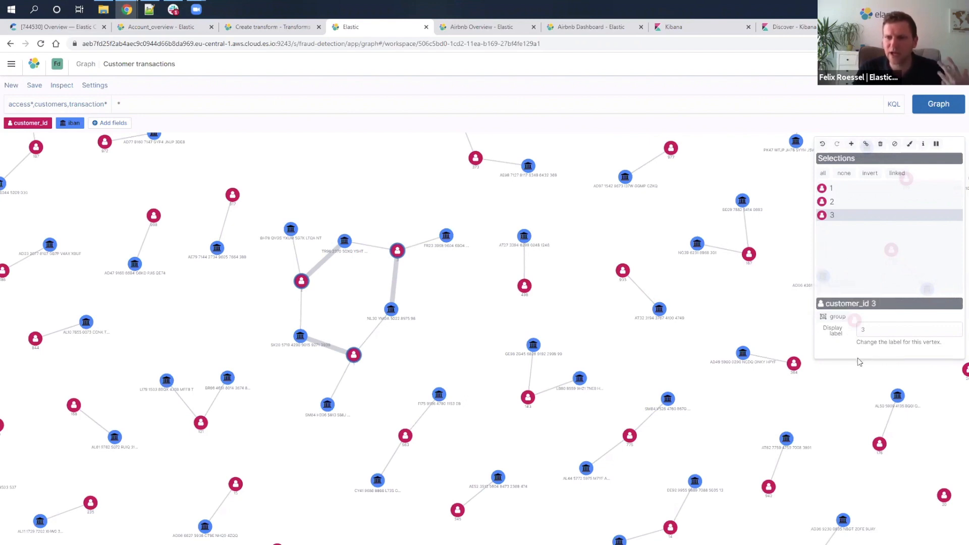
left_click(925, 145)
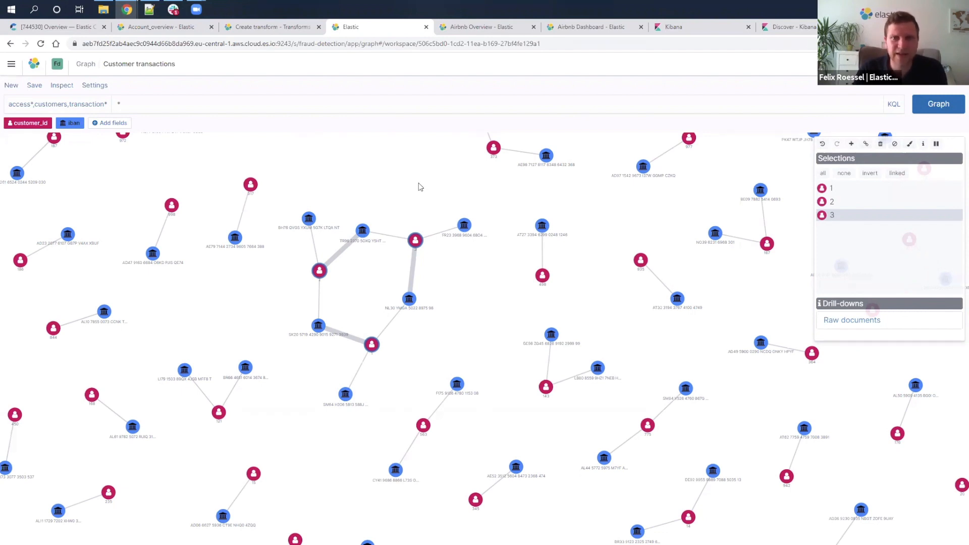
Switch to the Airbnb Overview map and examine the colouring of the Berlin districts.
left_click(460, 30)
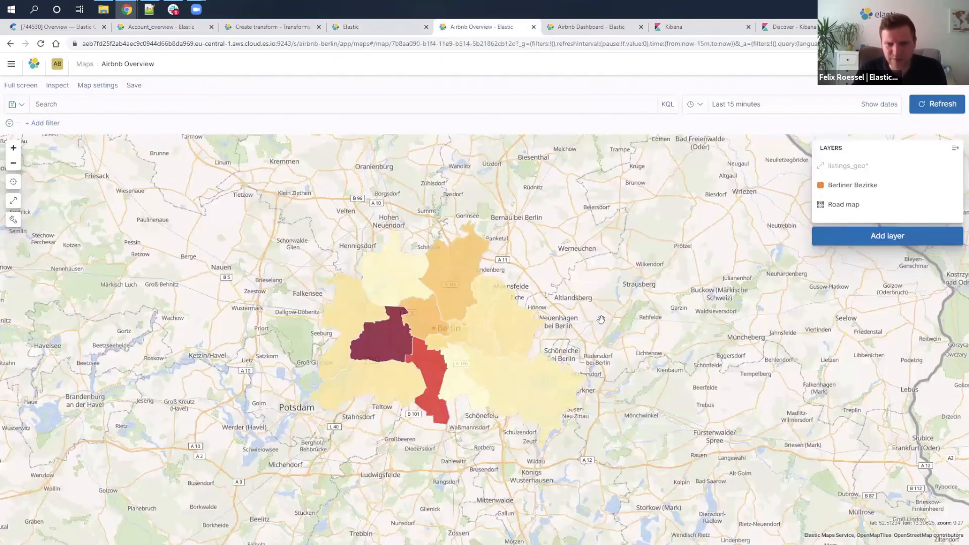
left_click_drag(611, 330, 582, 319)
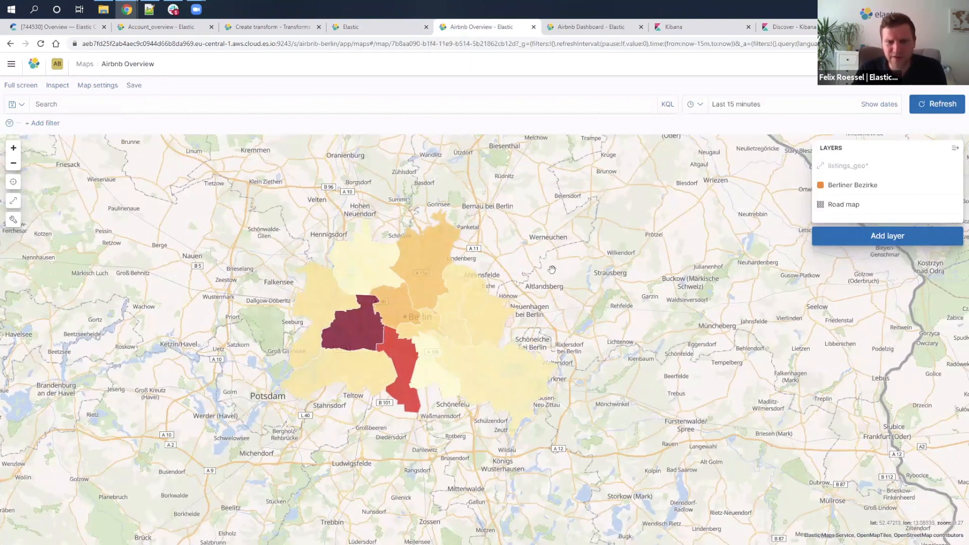
mouse_move(429, 306)
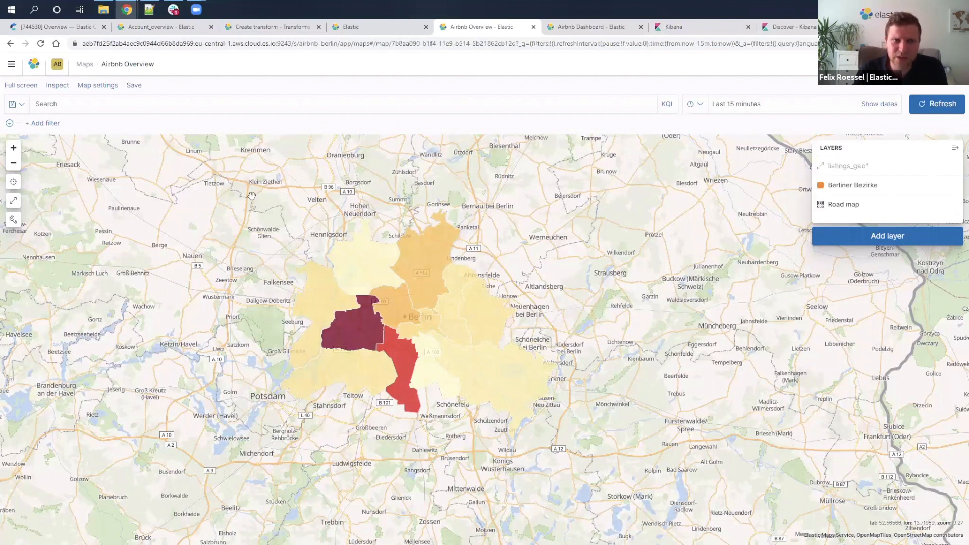
Open the Kibana space selector in a new browser tab and enter the Airbnb Berlin space.
left_click(12, 65)
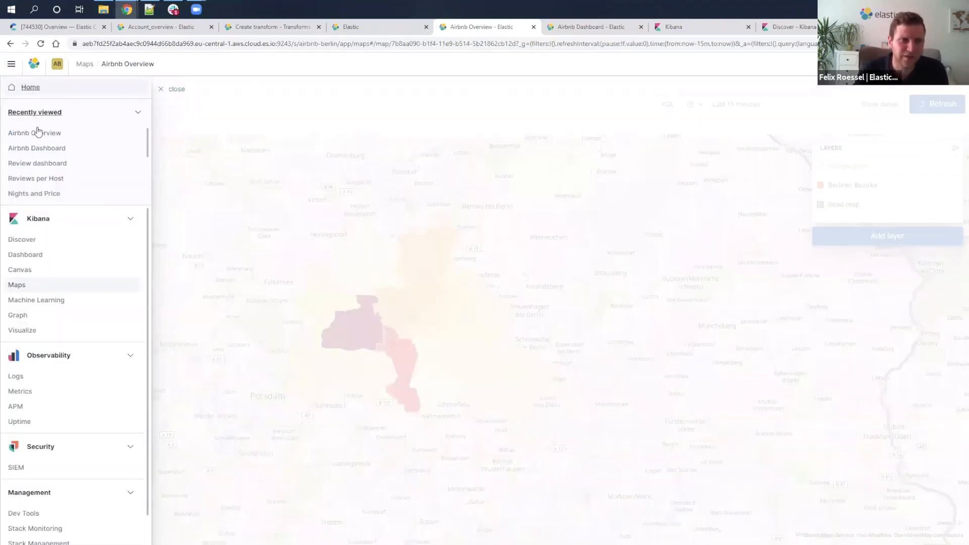
scroll(45, 232, "down", 1)
middle_click(47, 270)
left_click(498, 26)
left_click_drag(423, 30, 422, 32)
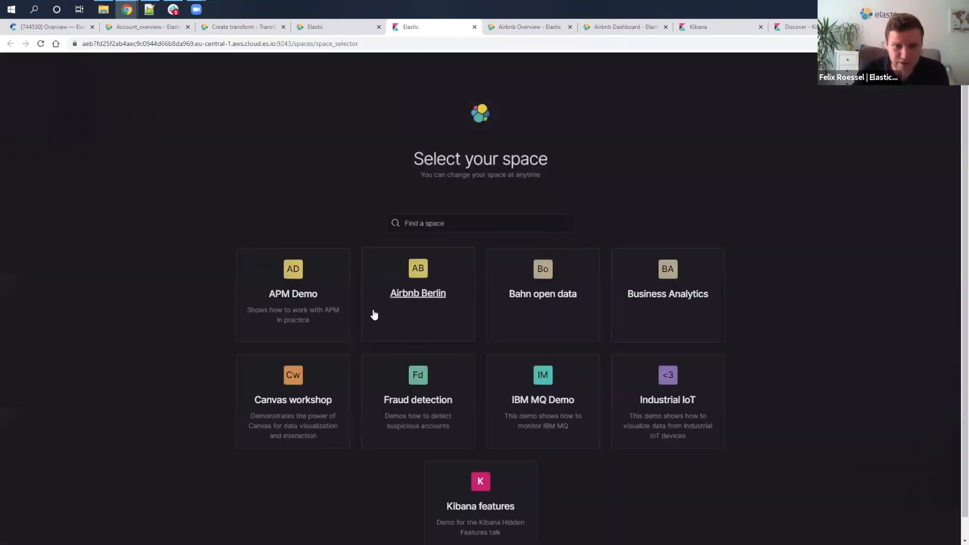
left_click(426, 294)
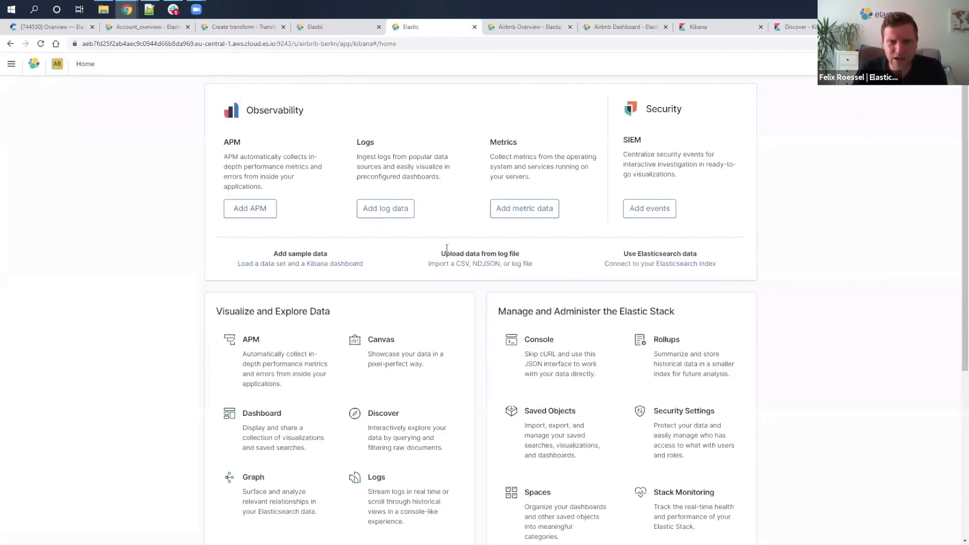
Load listings.csv from the airbnb project folder into the File Data Visualizer for analysis.
left_click(462, 264)
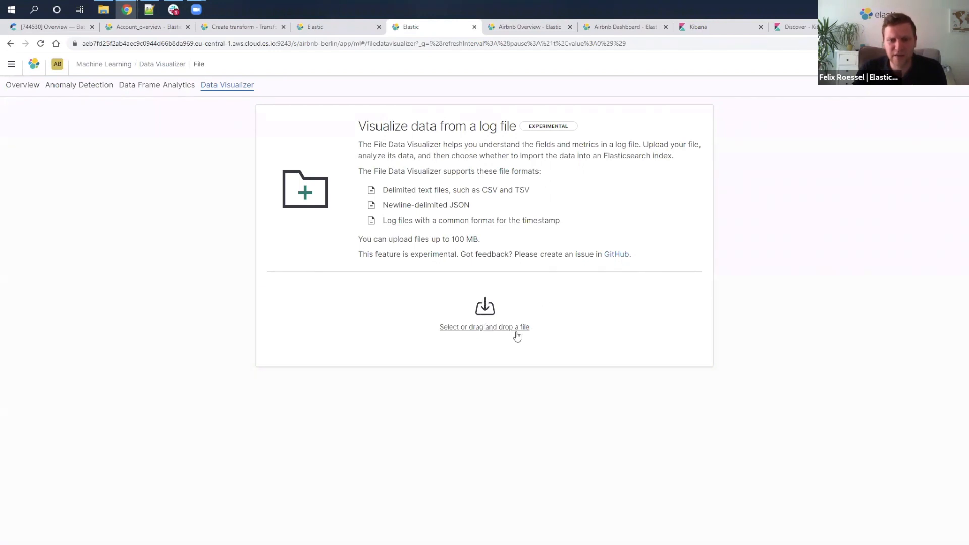
left_click(479, 321)
left_click(230, 105)
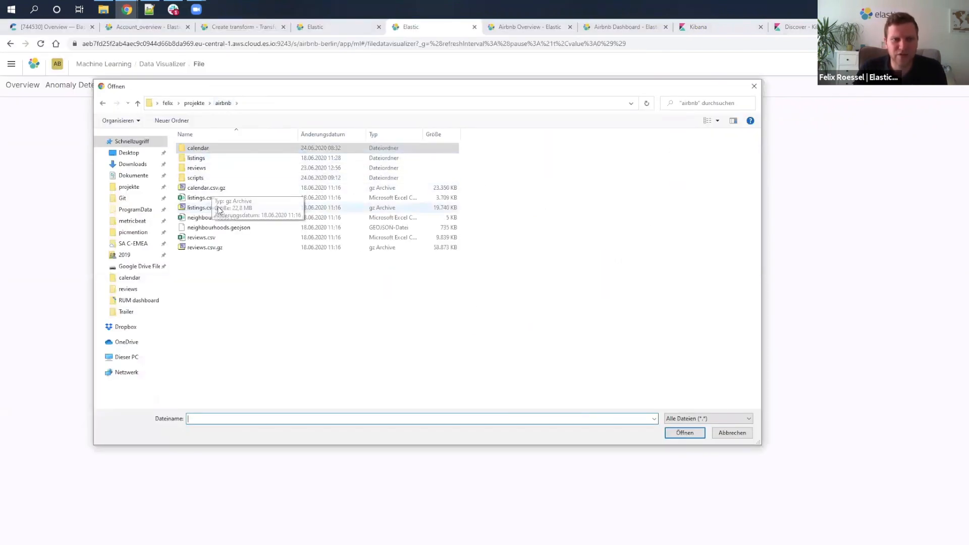
left_click(212, 197)
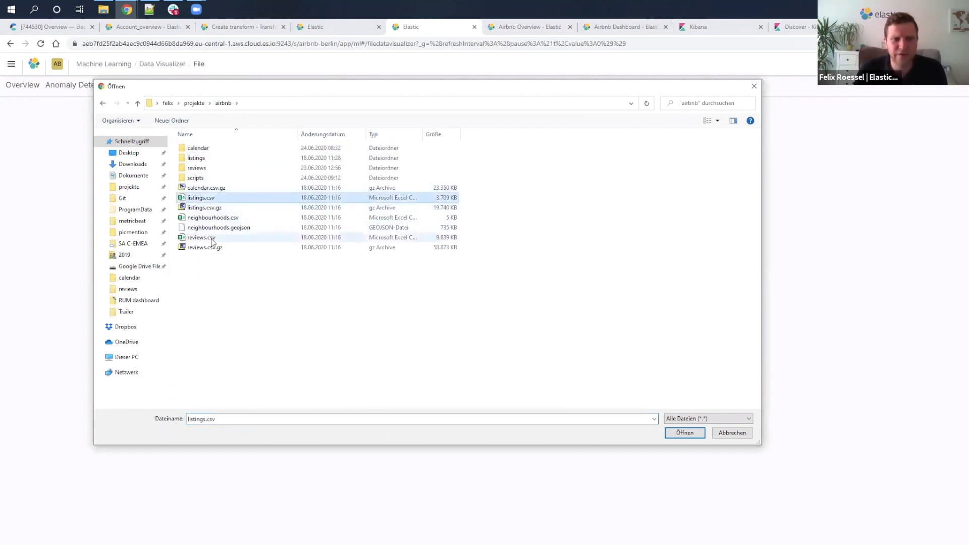
left_click(211, 240)
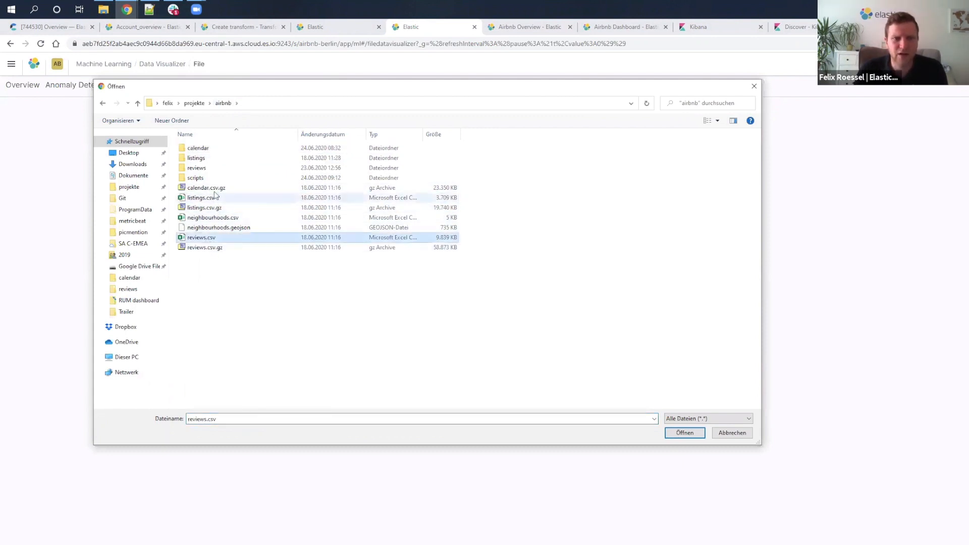
left_click(209, 188)
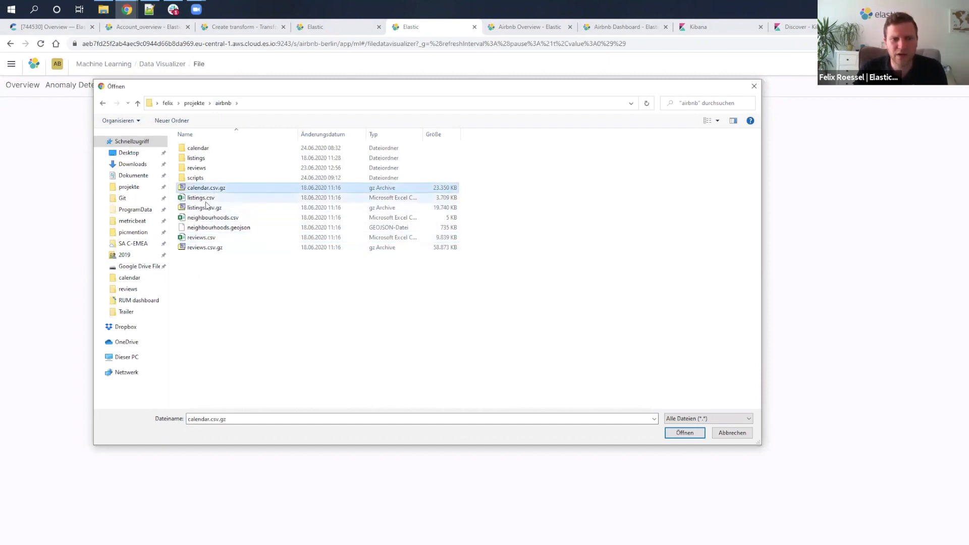
left_click(206, 199)
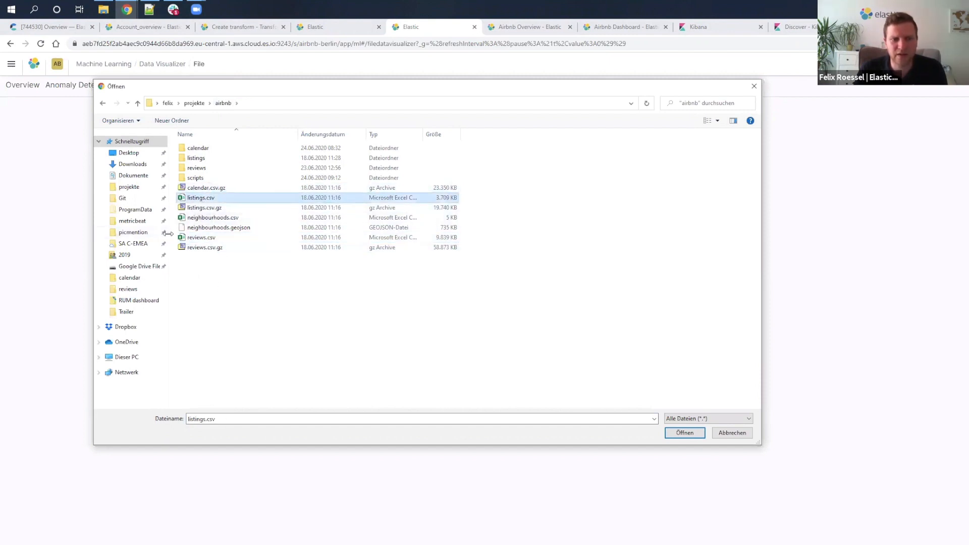
left_click_drag(168, 234, 120, 238)
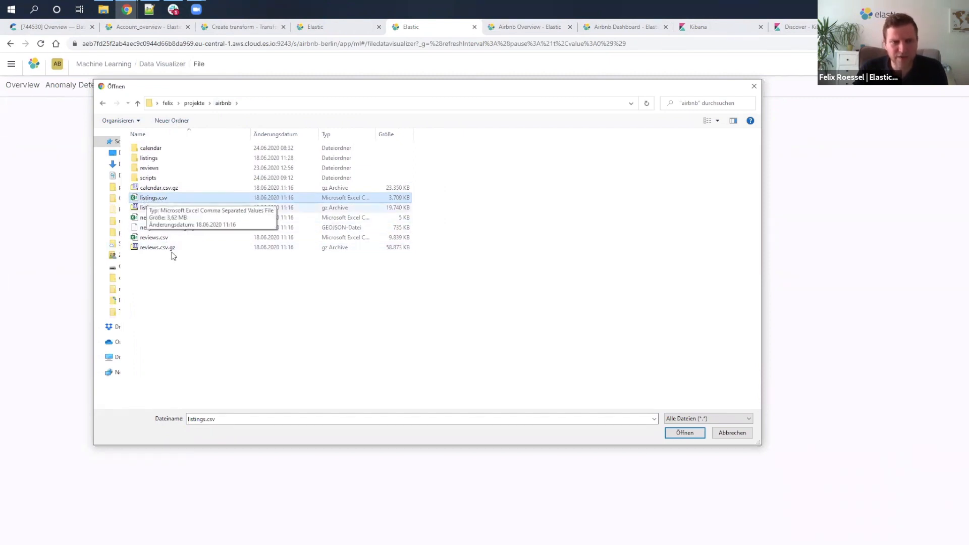
left_click(158, 240)
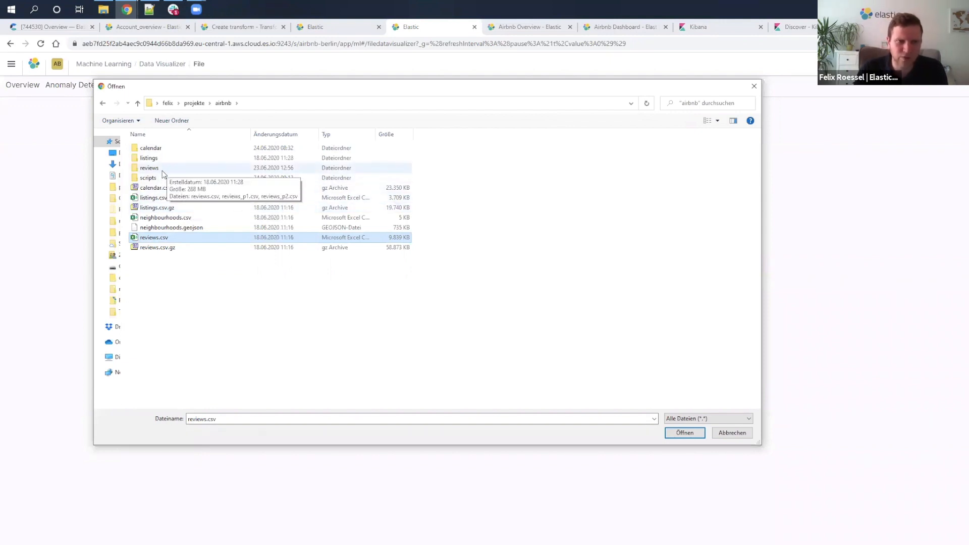
left_click(156, 197)
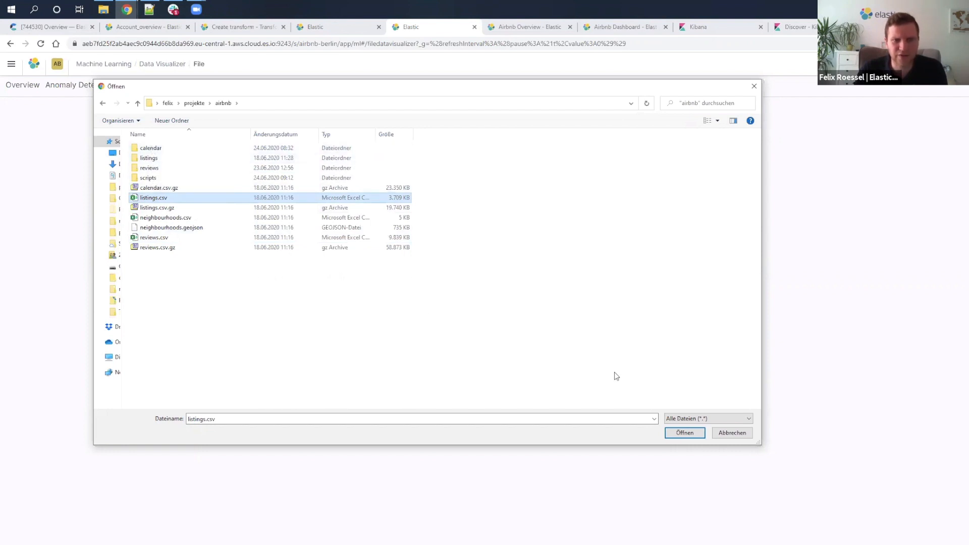
left_click(693, 436)
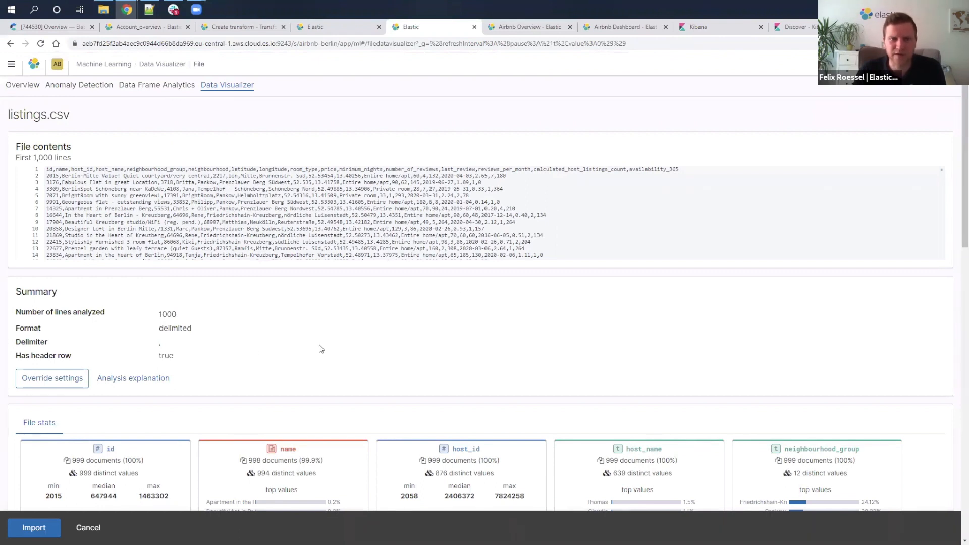
Examine the field statistics of the analyzed listings.csv file.
scroll(321, 348, "down", 5)
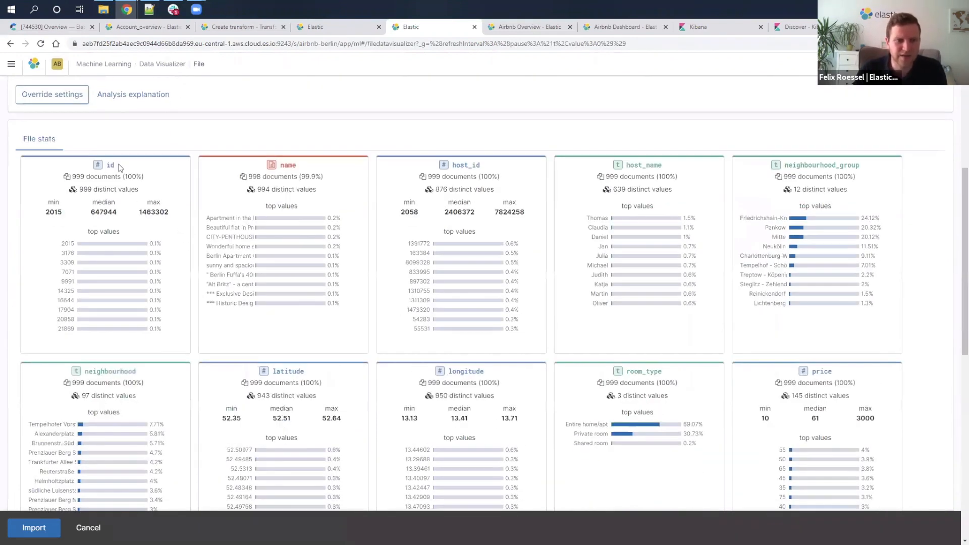
scroll(110, 167, "up", 1)
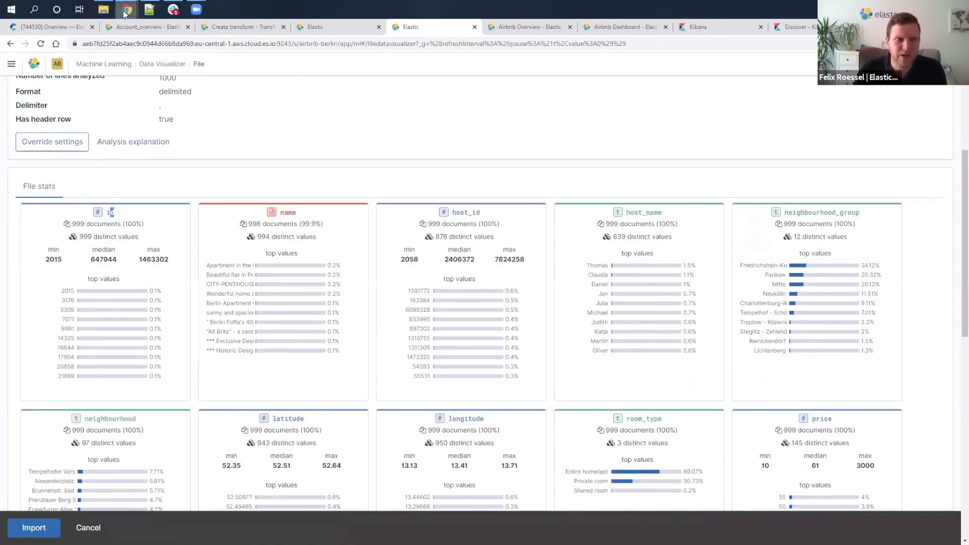
Switch to Notepad++ and examine the header row and raw comma-separated records of listings.csv.
mouse_move(126, 14)
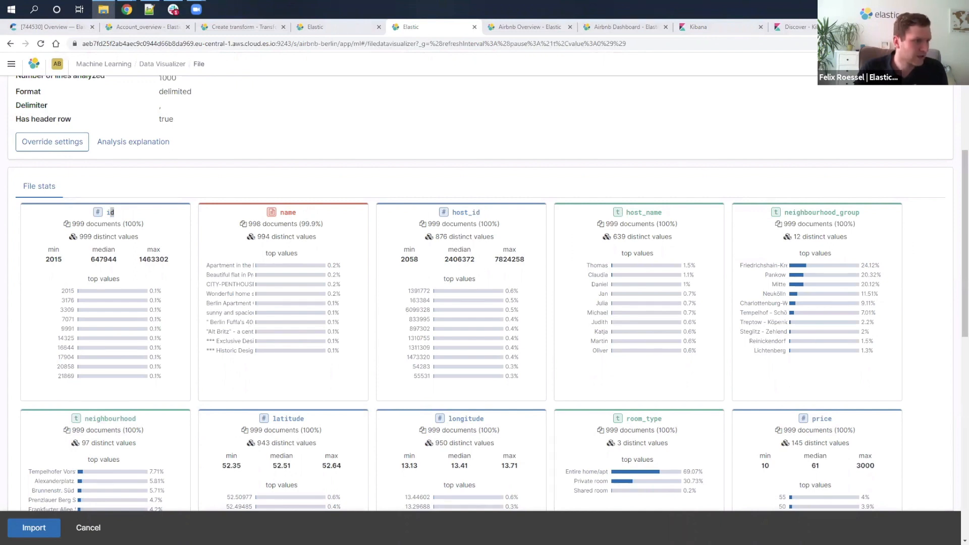
key("alt+Tab")
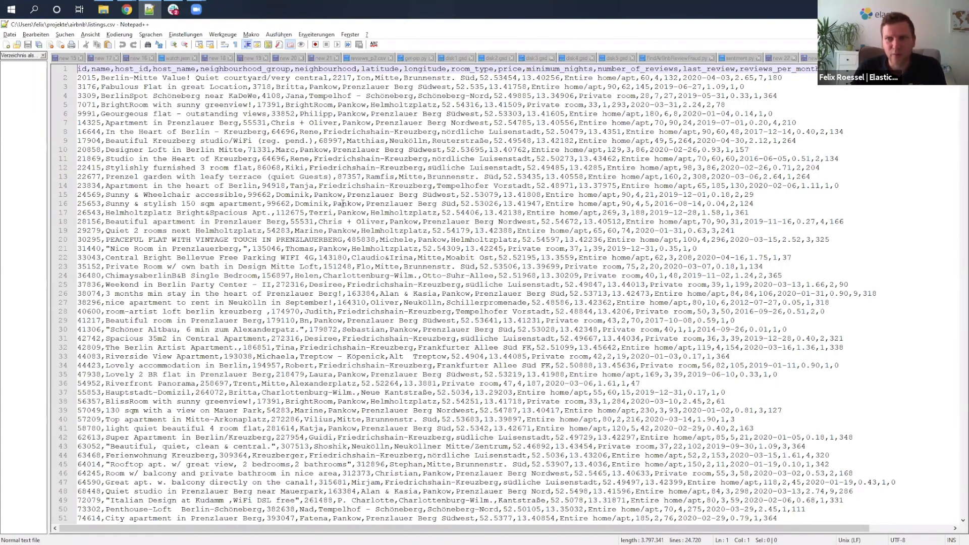
left_click_drag(86, 69, 902, 69)
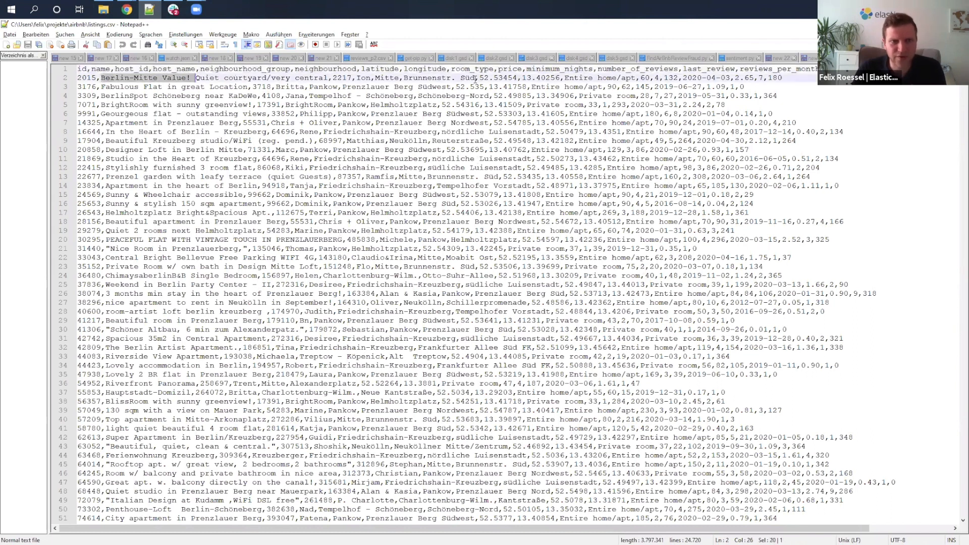
left_click(550, 149)
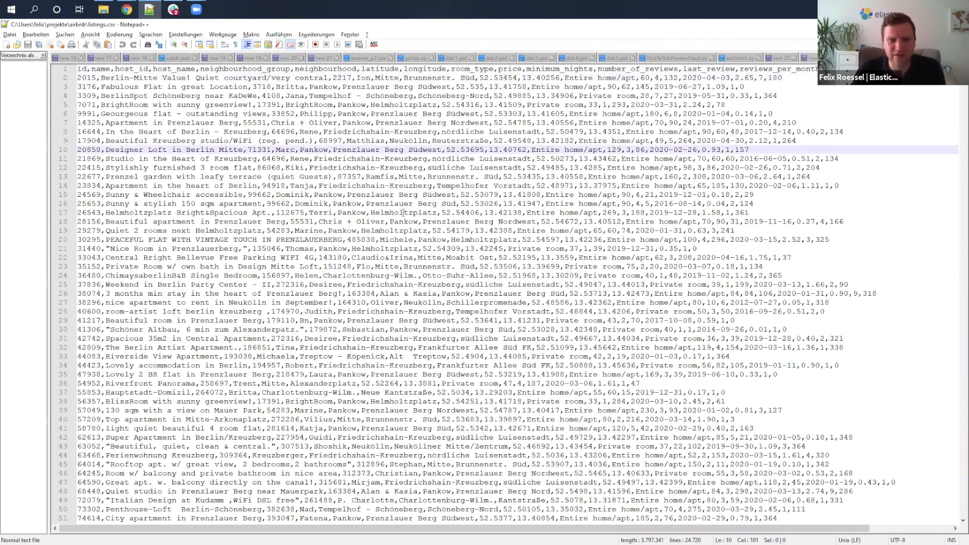
scroll(412, 402, "down", 10)
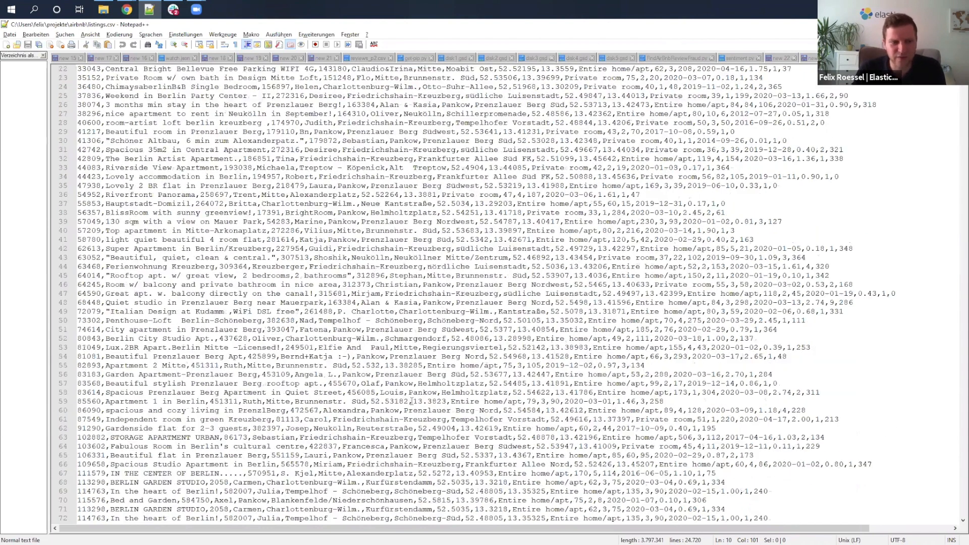
scroll(323, 401, "up", 10)
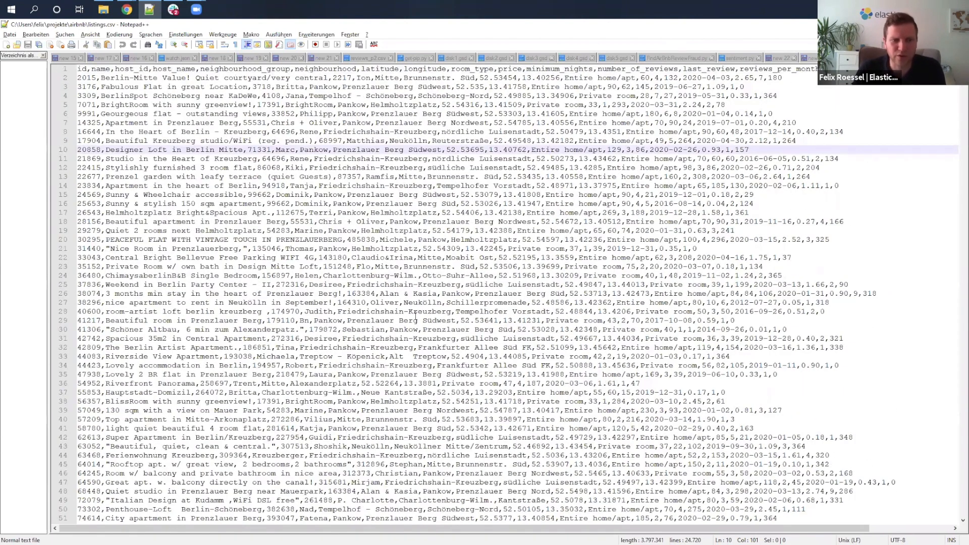
Return to the File Data Visualizer in Chrome and examine the id field's distinct values, the file contents and the summary.
key("alt+Tab")
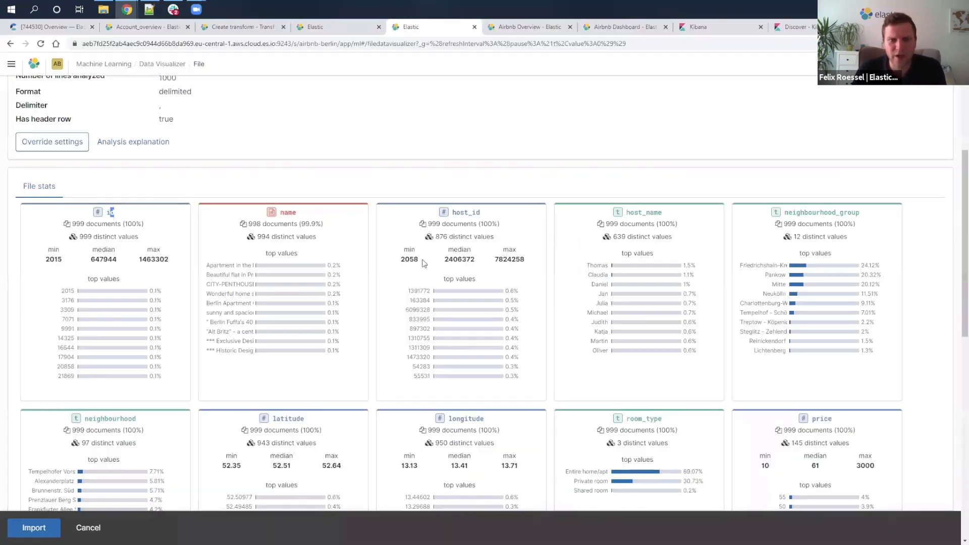
scroll(216, 177, "up", 5)
scroll(313, 356, "down", 5)
scroll(285, 361, "down", 2)
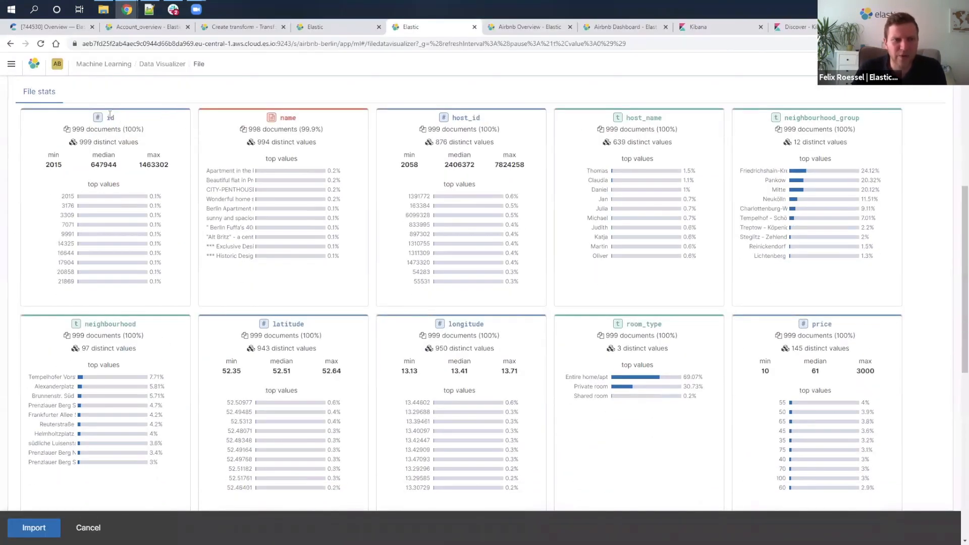
left_click_drag(139, 143, 78, 142)
left_click(164, 143)
scroll(173, 179, "up", 6)
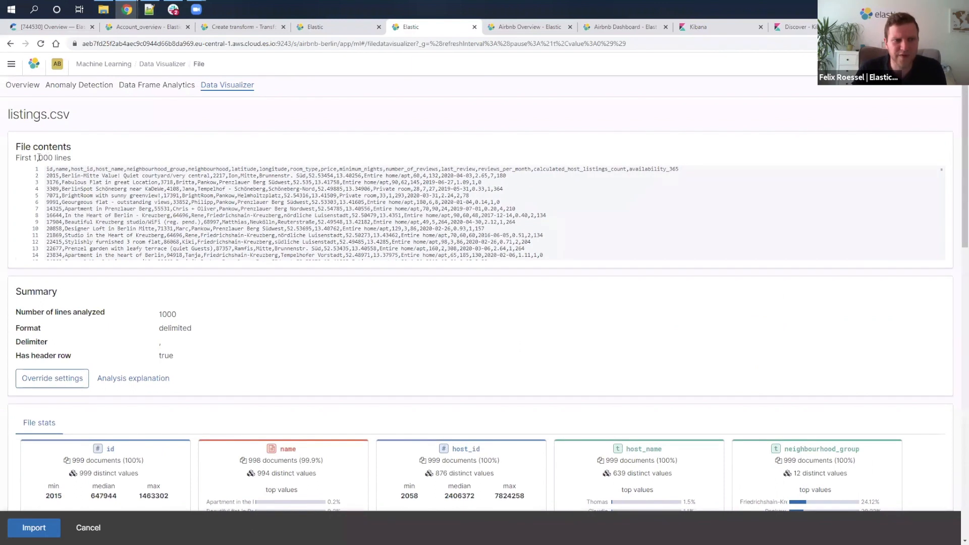
scroll(207, 374, "down", 2)
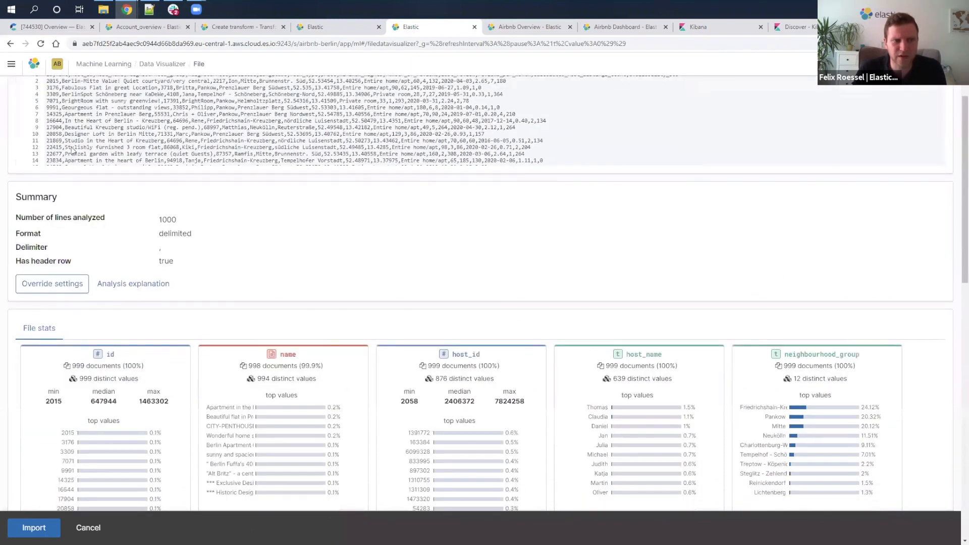
scroll(253, 364, "down", 3)
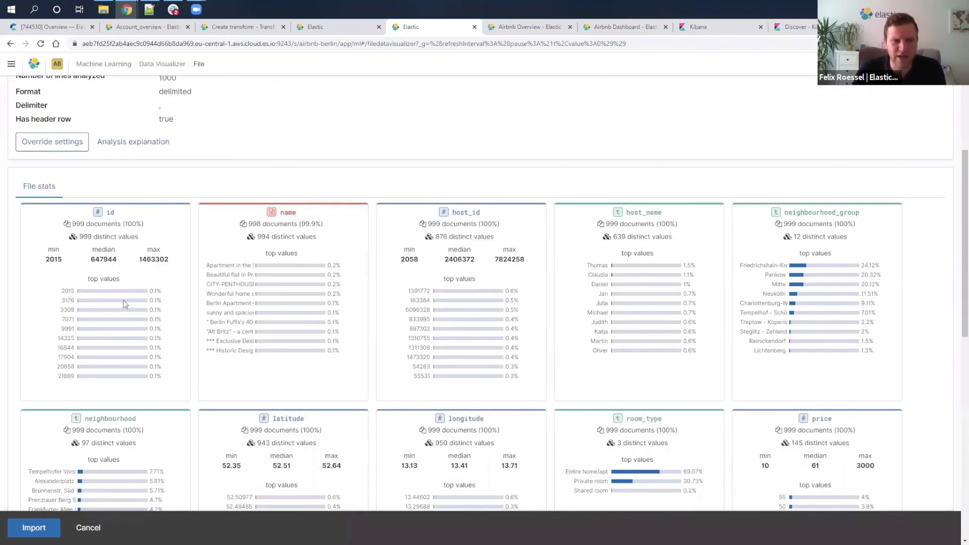
Examine the statistics of the remaining listings.csv fields, from neighbourhood_group through price and last_review down to availability_365.
scroll(279, 148, "down", 2)
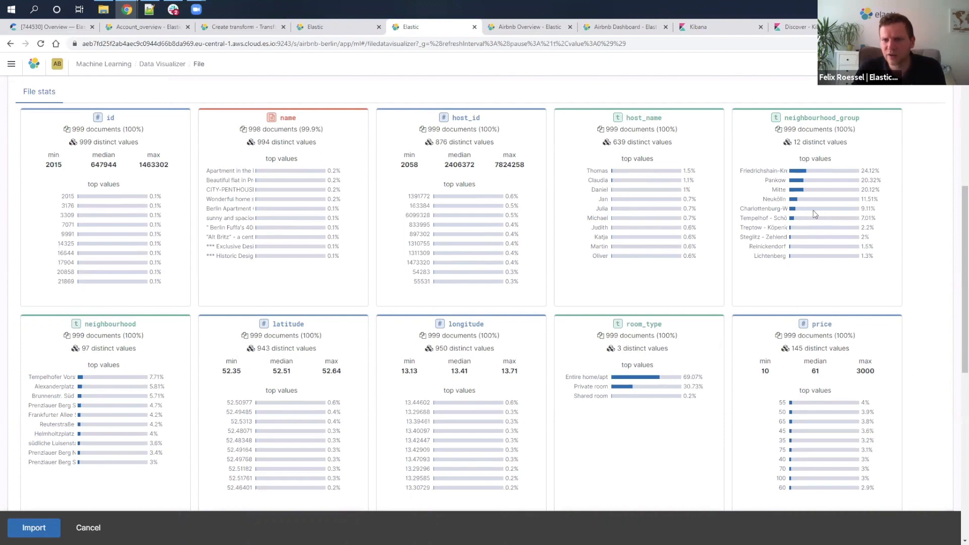
scroll(340, 252, "down", 1)
scroll(340, 253, "down", 2)
scroll(563, 296, "down", 2)
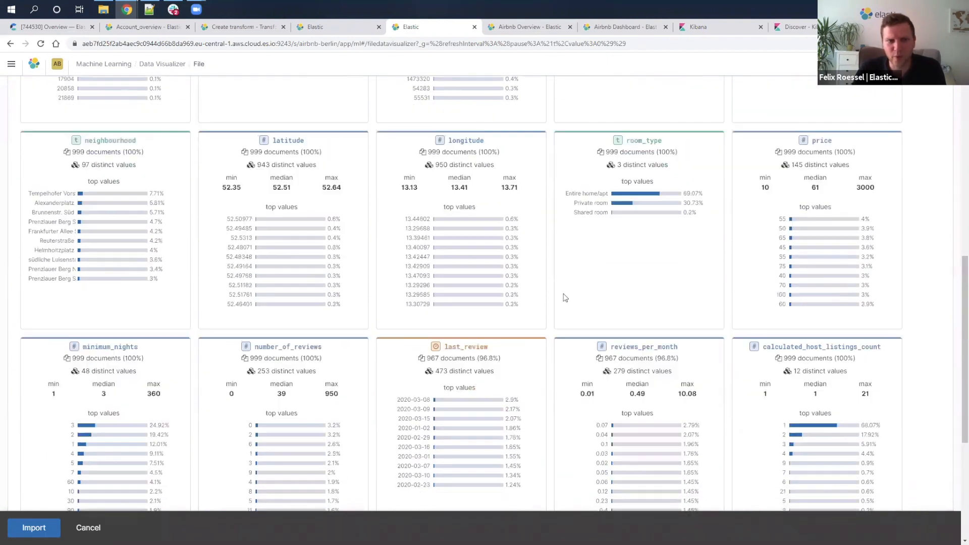
scroll(239, 123, "down", 1)
scroll(261, 133, "up", 1)
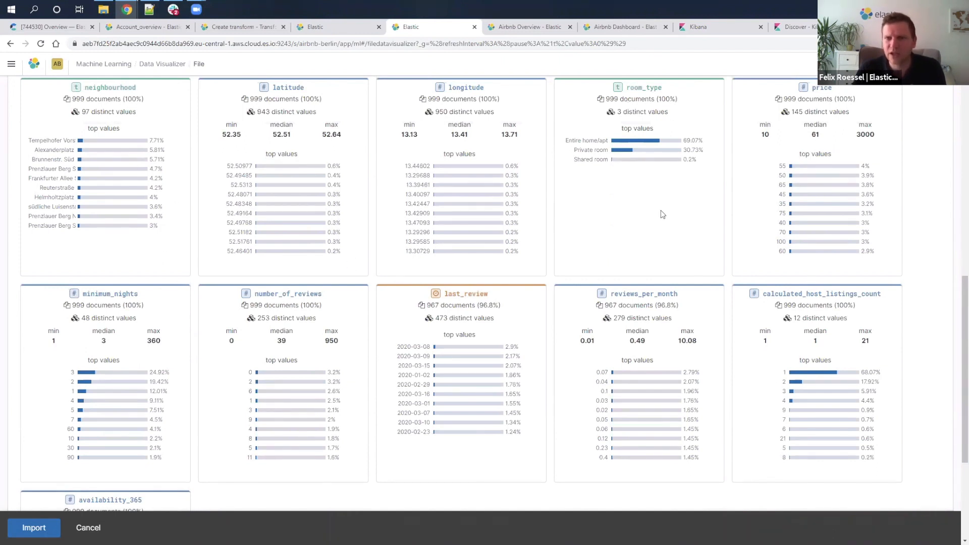
scroll(662, 214, "down", 3)
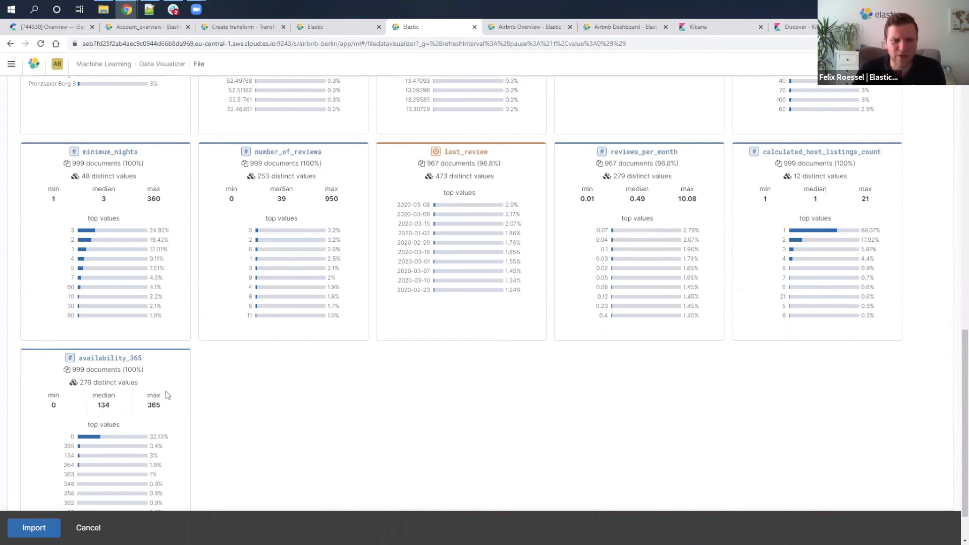
scroll(152, 425, "down", 1)
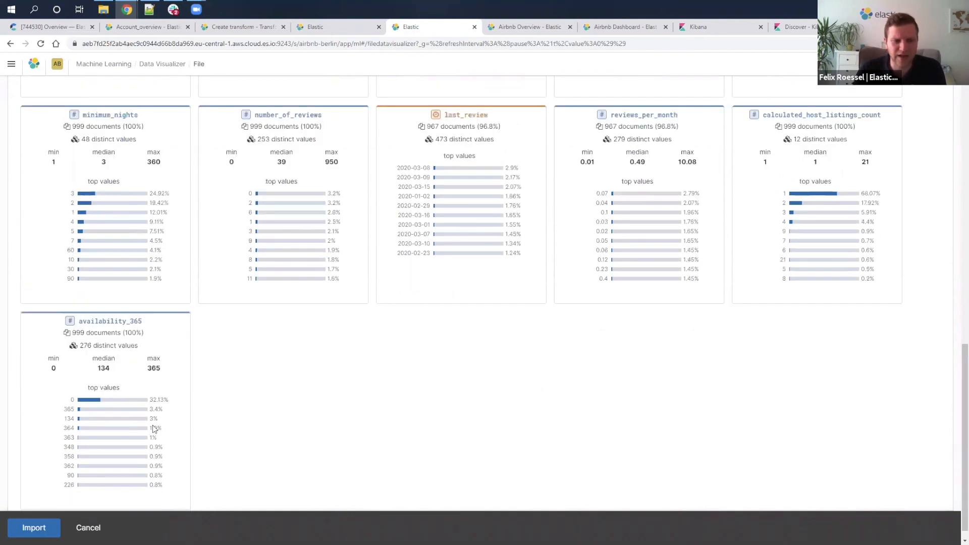
scroll(139, 373, "up", 3)
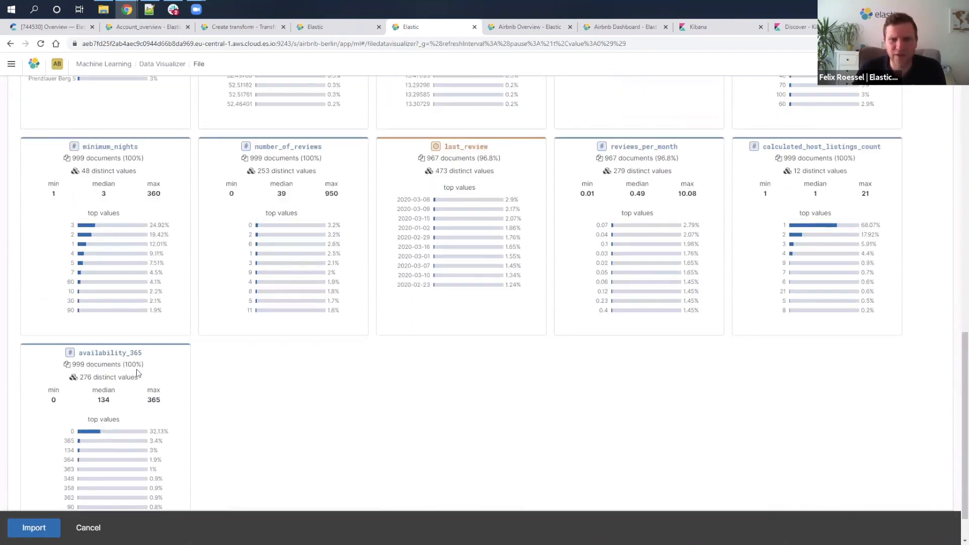
scroll(434, 288, "down", 1)
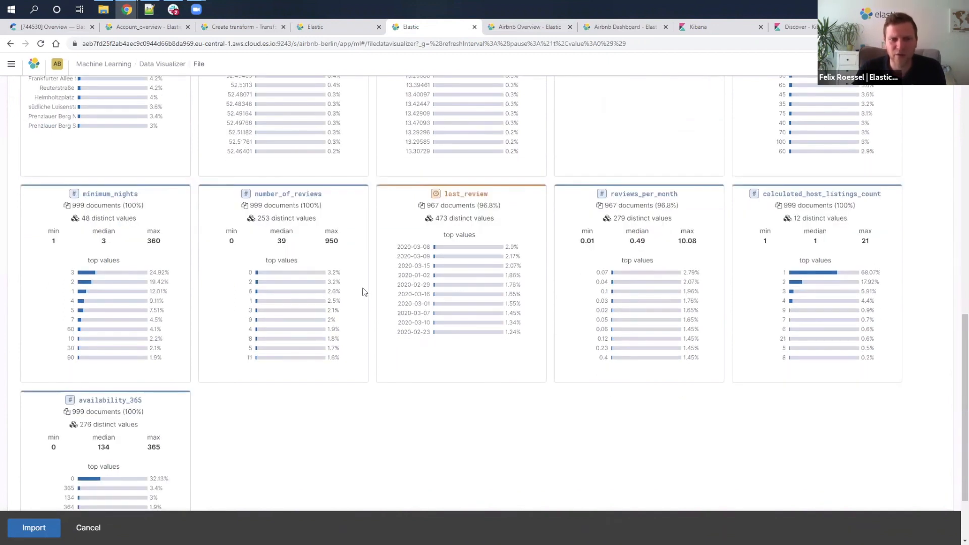
Open the advanced import settings for listings.csv and examine the generated mappings and ingest pipeline.
scroll(361, 289, "up", 12)
scroll(228, 363, "down", 2)
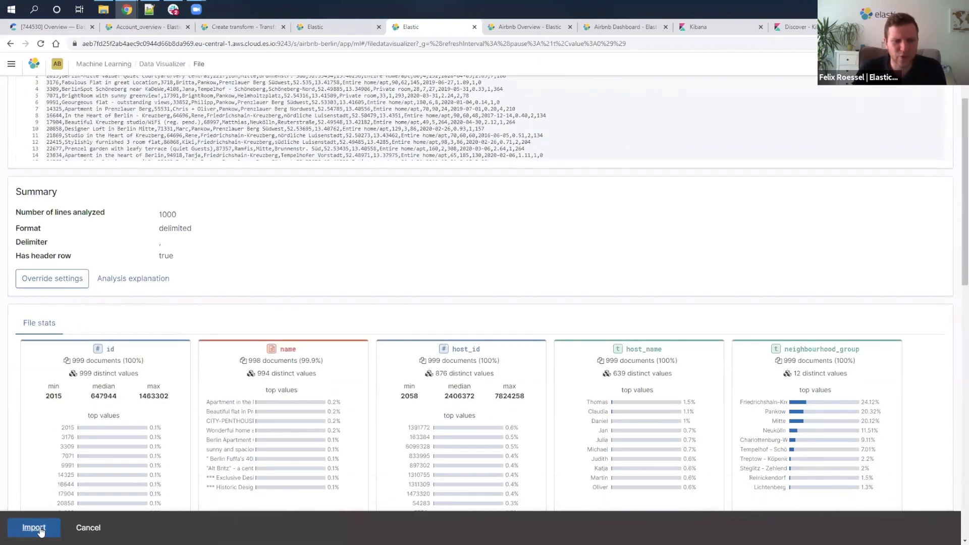
left_click(40, 528)
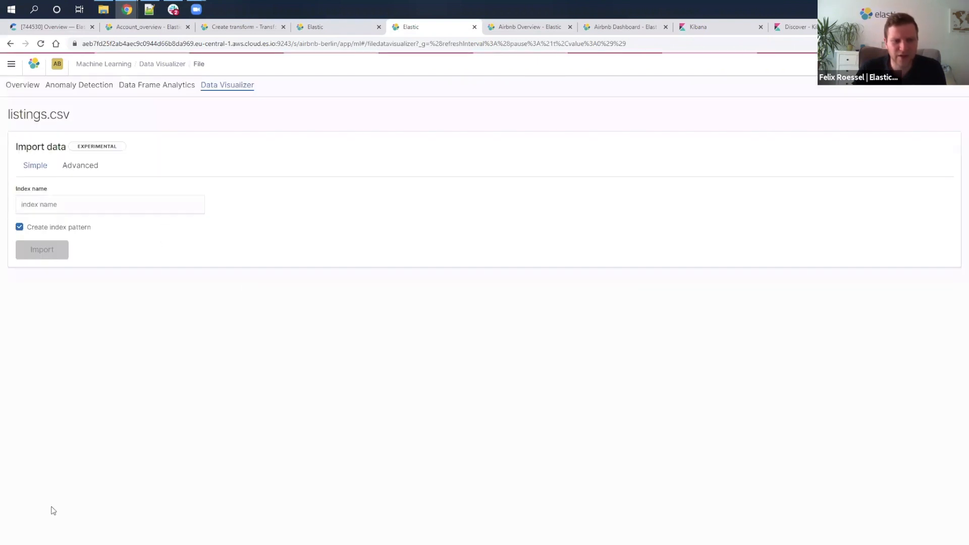
left_click(81, 168)
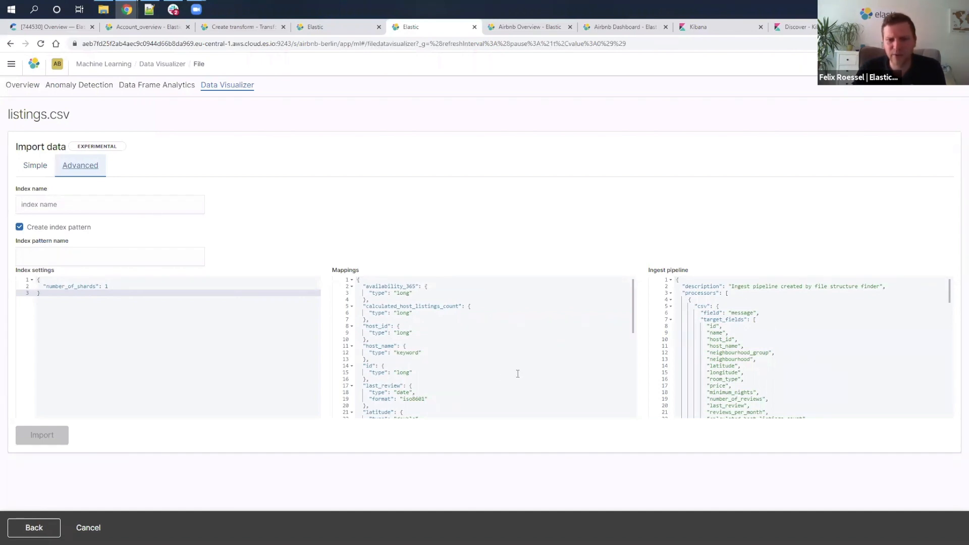
left_click_drag(635, 309, 637, 379)
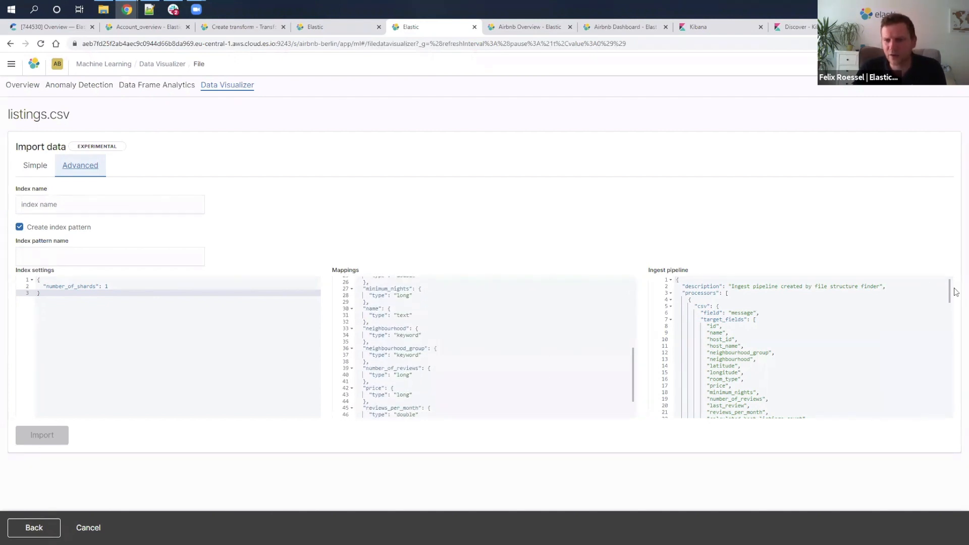
mouse_move(951, 289)
left_mouse_down()
mouse_move(952, 396)
mouse_move(942, 280)
left_mouse_up()
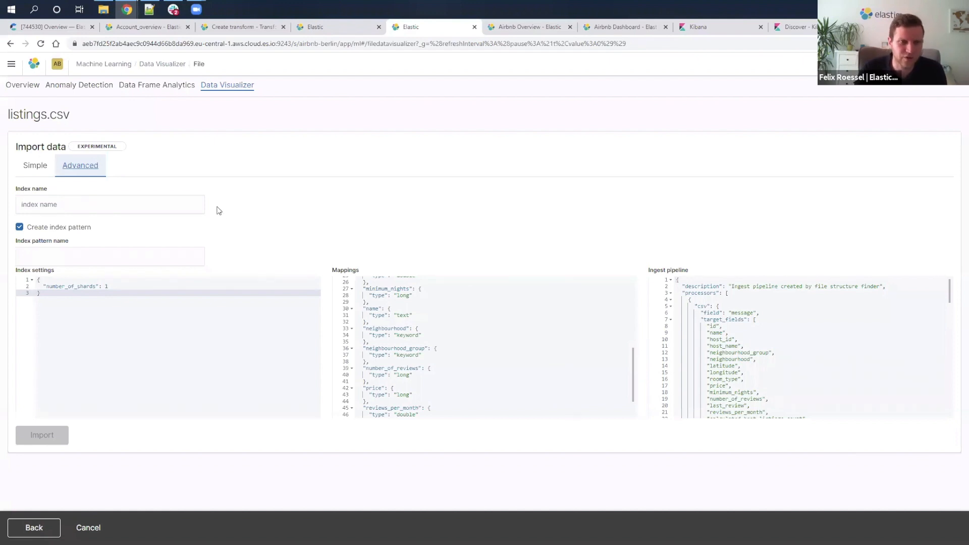
scroll(516, 345, "up", 2)
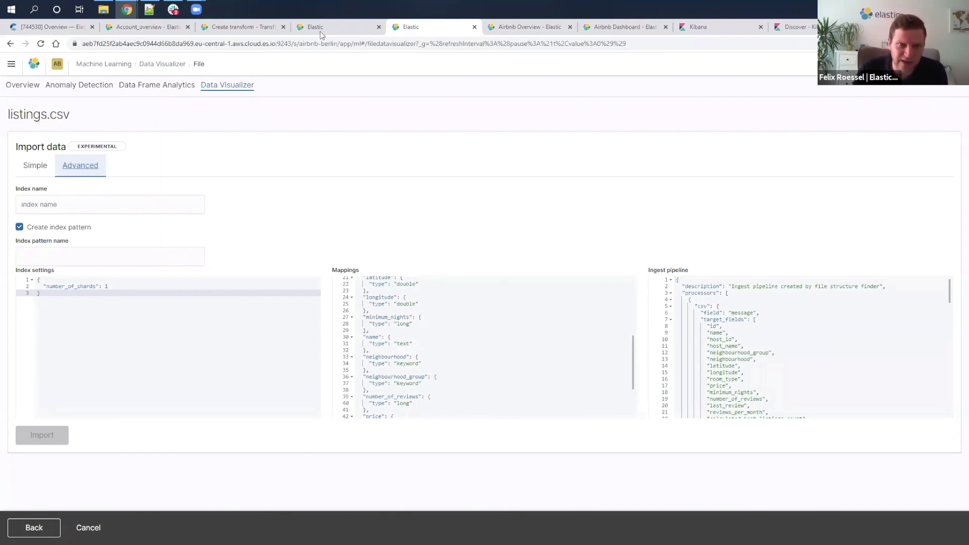
Switch to the Airbnb Overview map and close the navigation menu covering it.
left_click(498, 32)
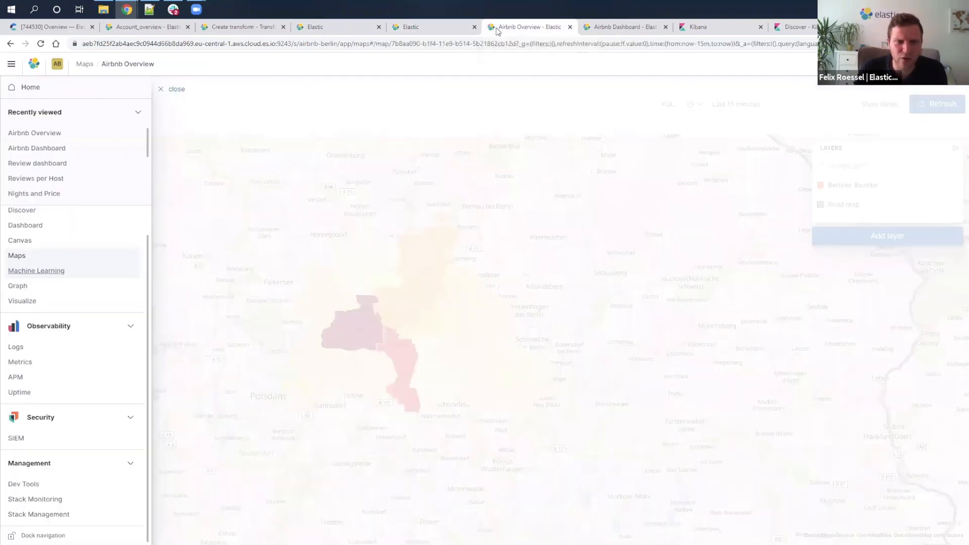
left_click(244, 106)
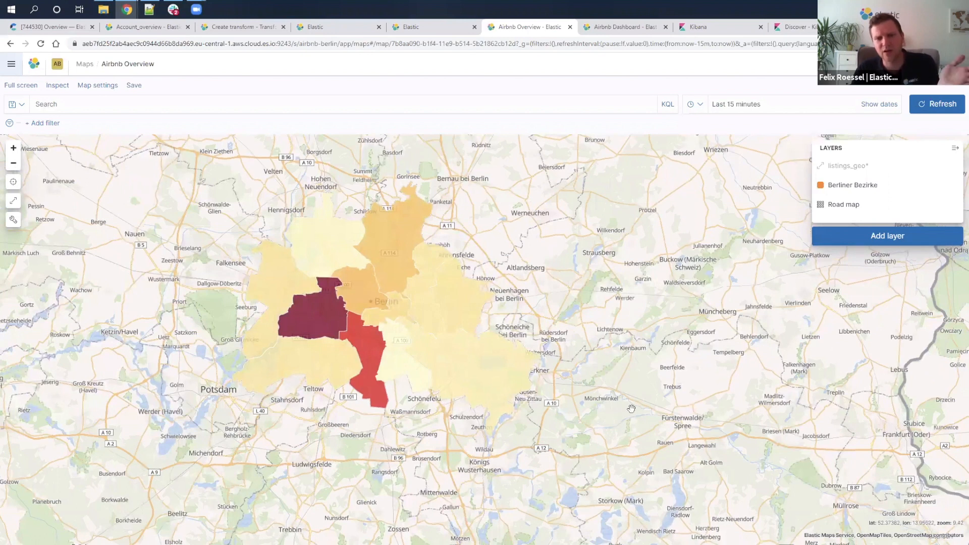
left_click_drag(533, 316, 558, 337)
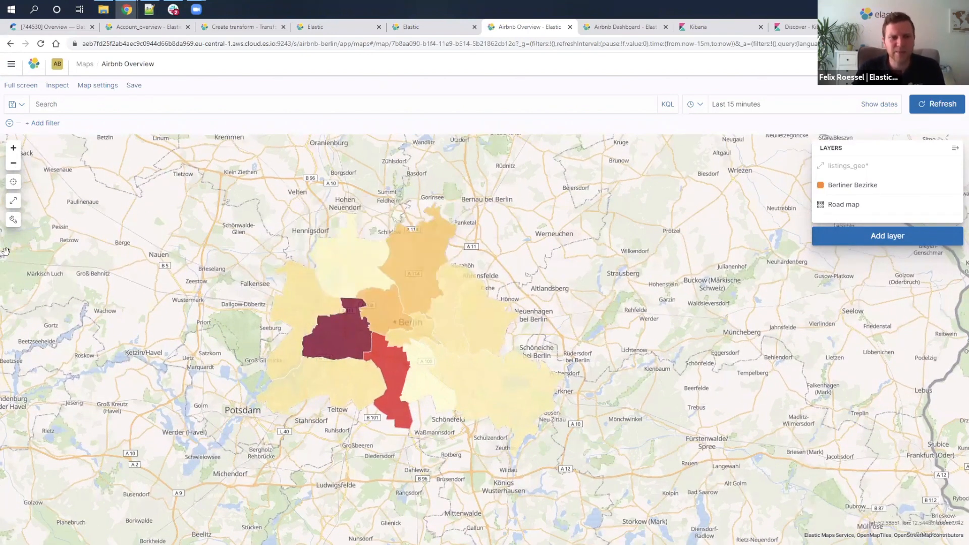
Examine the Berliner Bezirke layer's average price and review details for Tempelhof-Schöneberg and Friedrichshain-Kreuzberg.
mouse_move(843, 174)
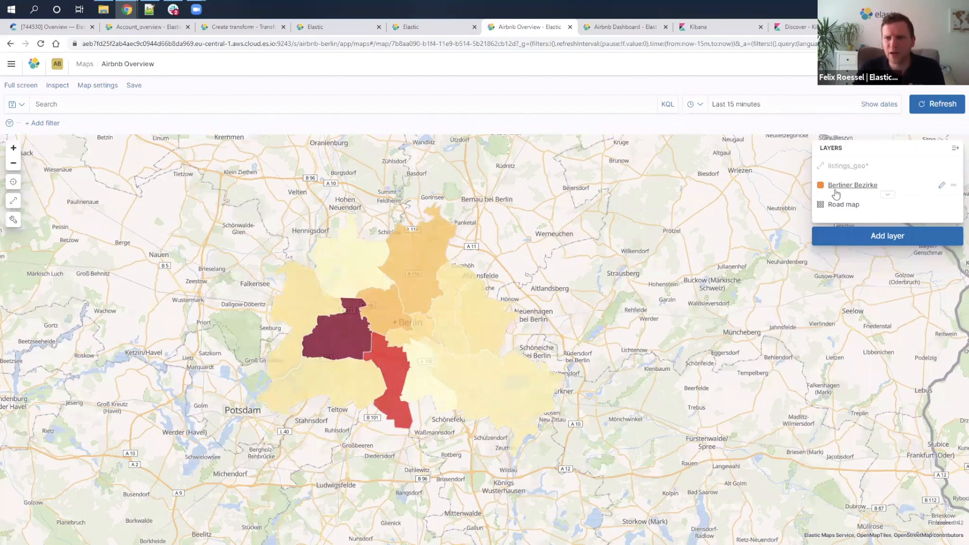
mouse_move(841, 190)
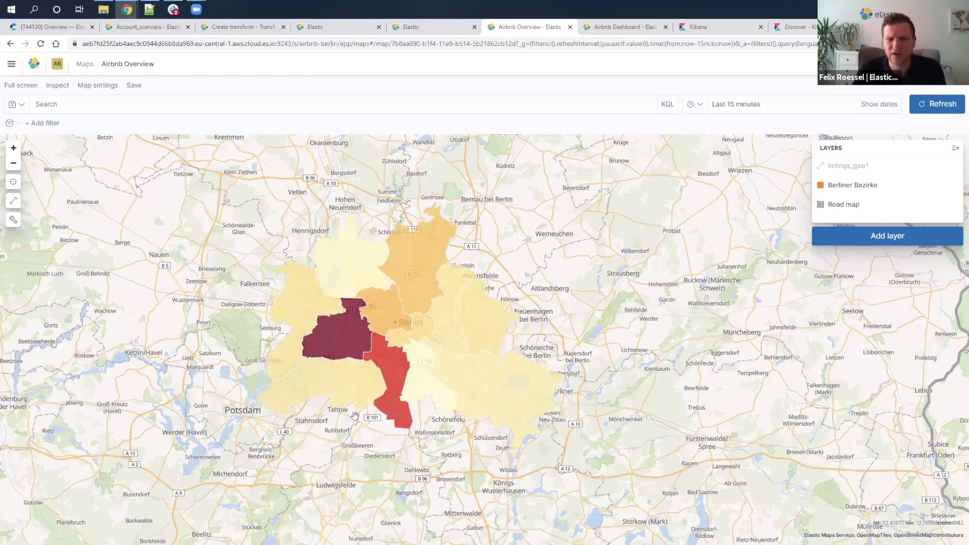
mouse_move(359, 384)
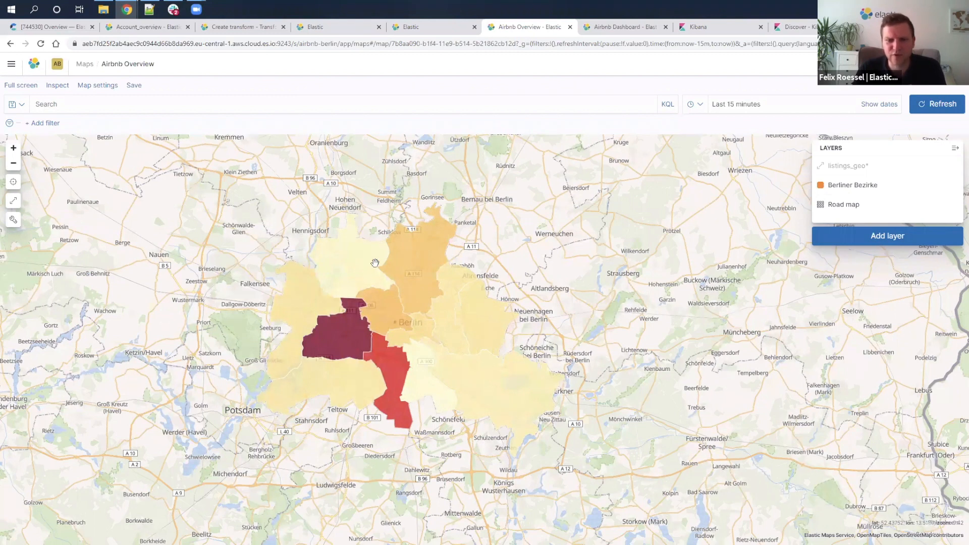
mouse_move(445, 400)
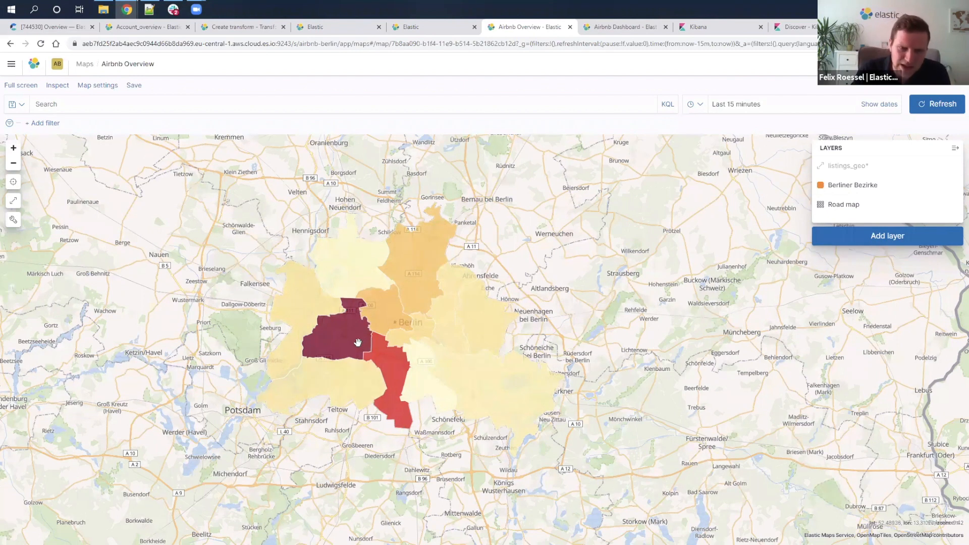
mouse_move(357, 341)
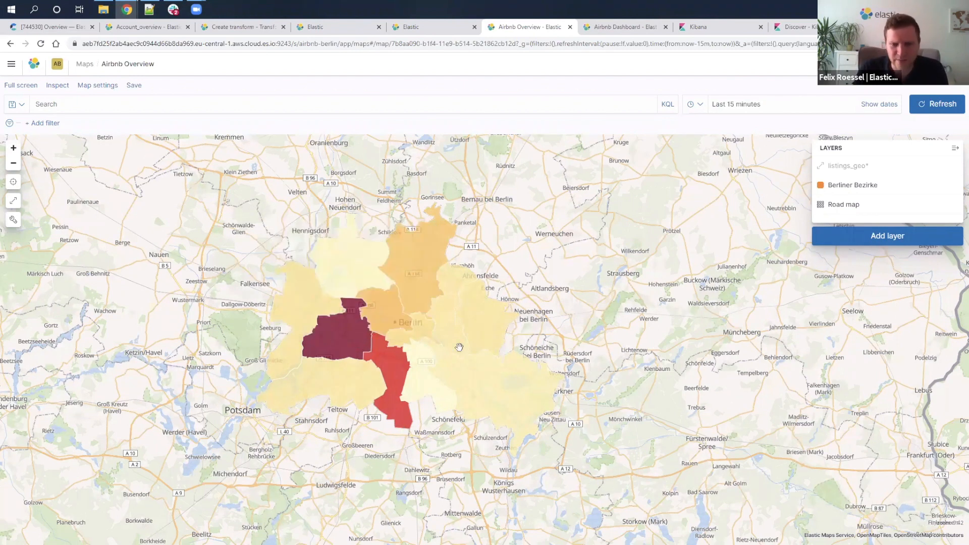
scroll(392, 349, "up", 5)
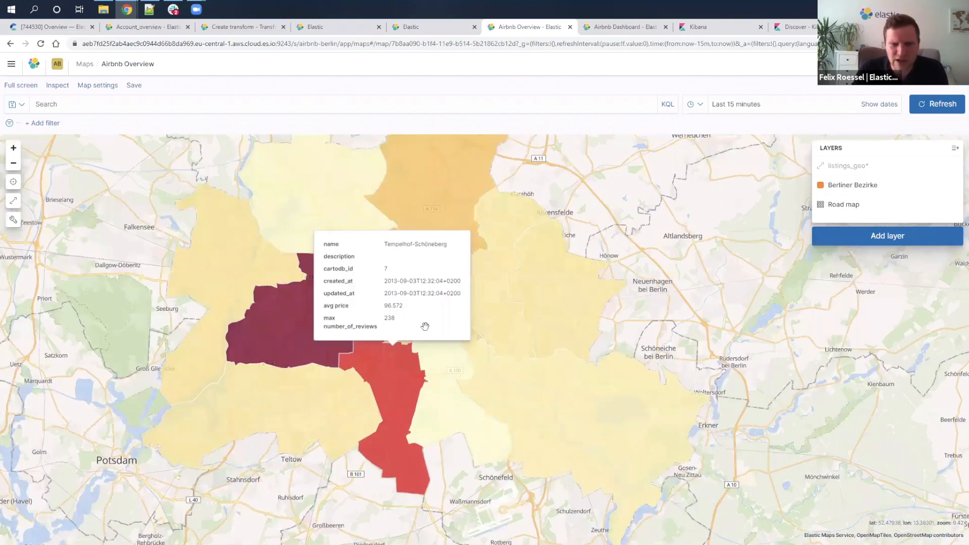
scroll(425, 326, "up", 3)
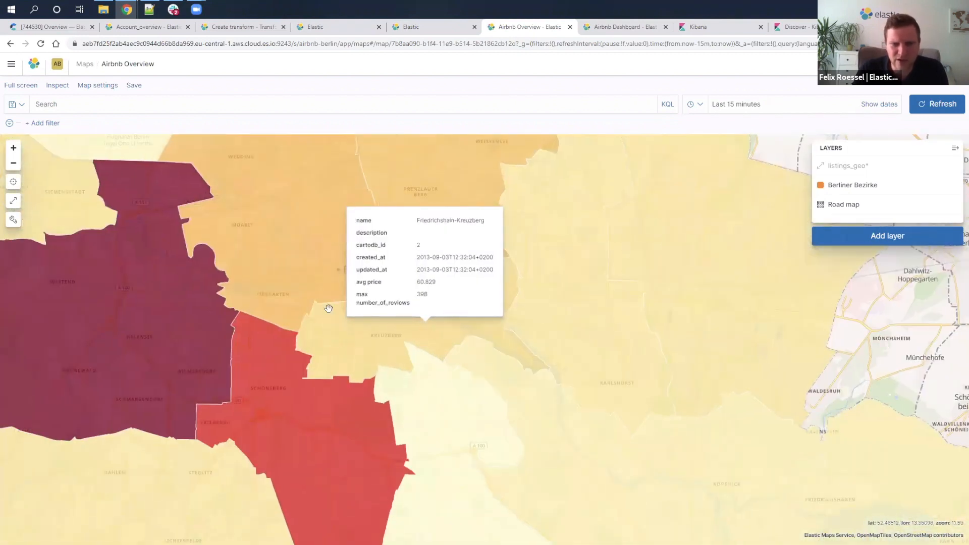
scroll(350, 355, "up", 4)
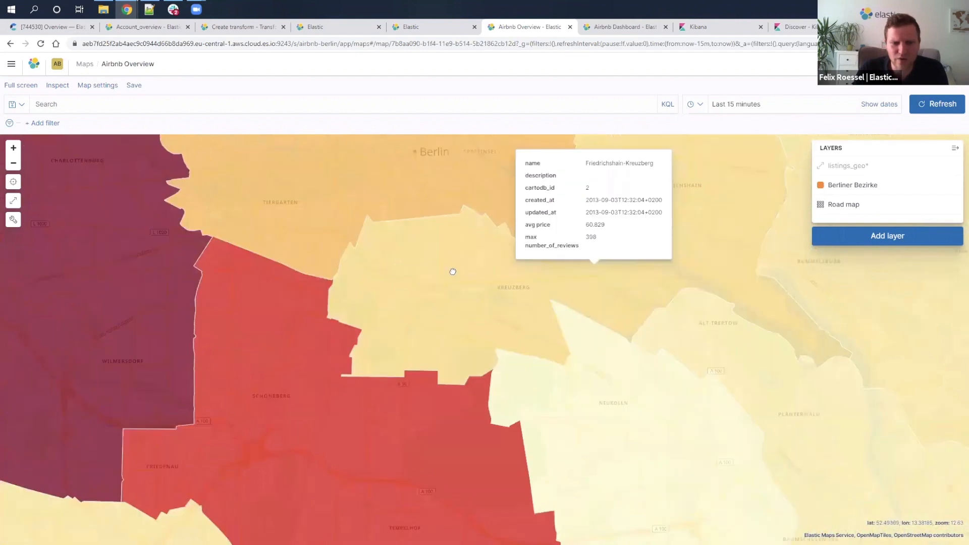
Zoom in on Schöneberg in the Airbnb Overview map until the individual listings_geo* points around Leberstraße can be told apart.
scroll(461, 381, "up", 3)
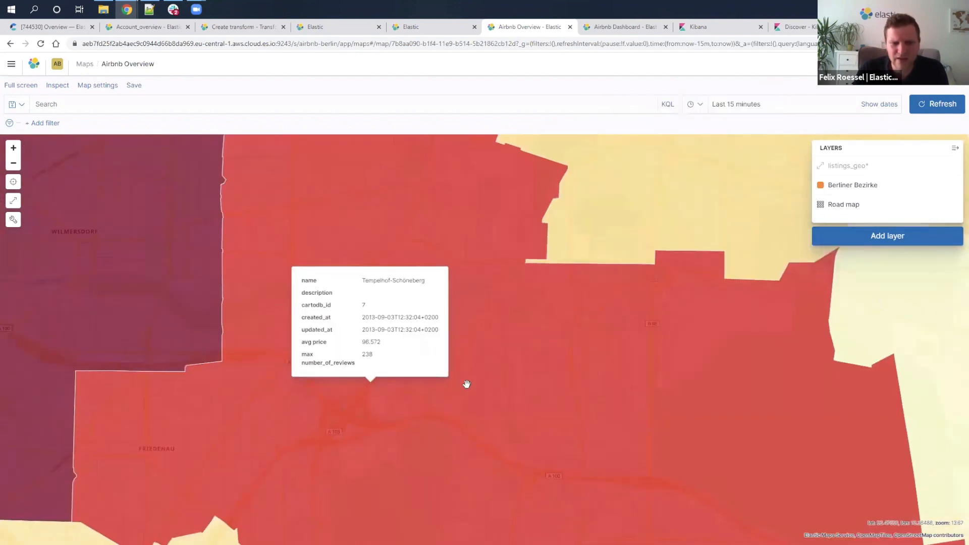
scroll(429, 353, "up", 4)
scroll(429, 344, "up", 2)
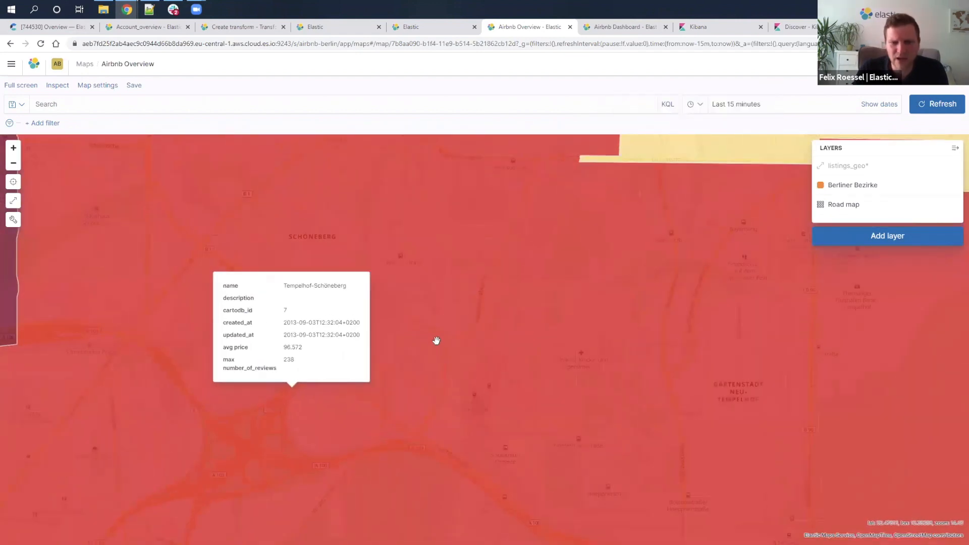
scroll(437, 341, "up", 2)
scroll(436, 341, "up", 3)
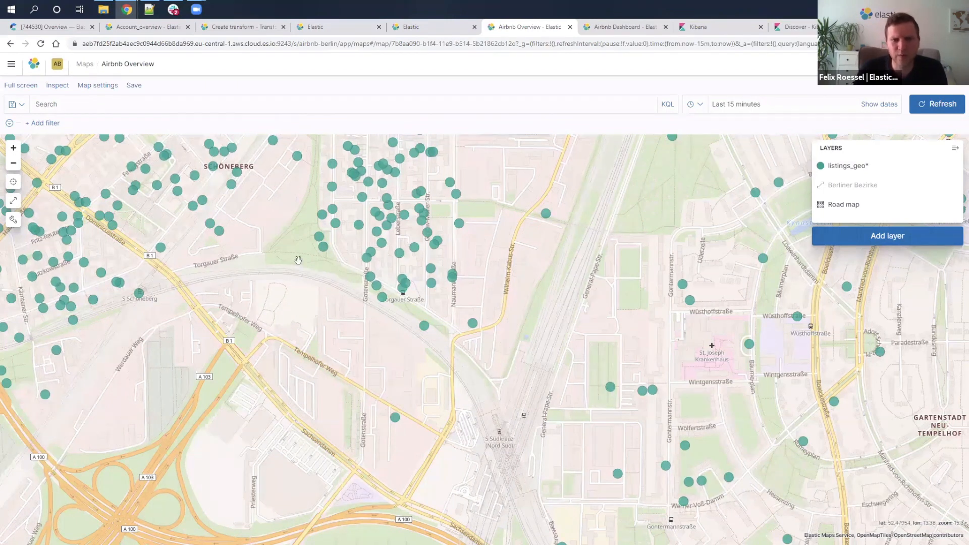
scroll(563, 245, "up", 1)
left_click_drag(561, 267, 567, 328)
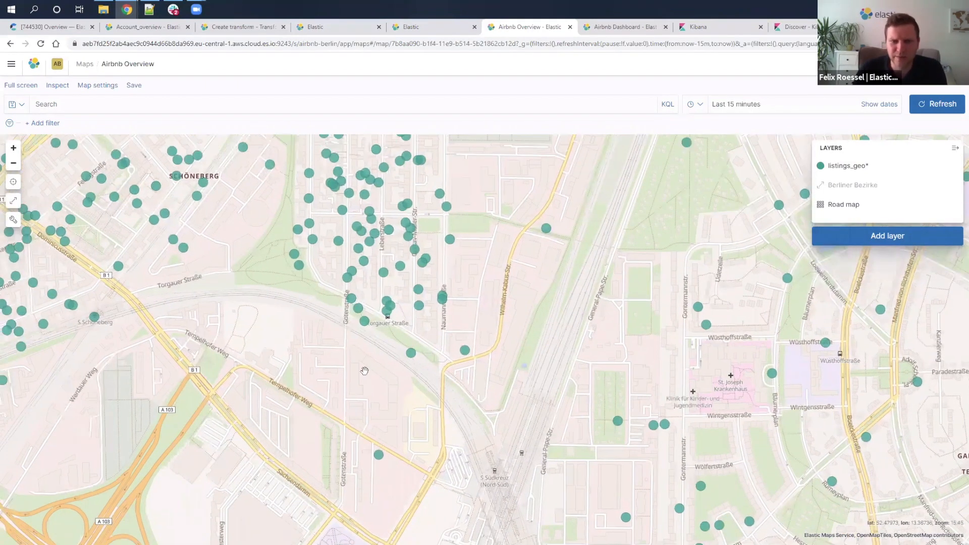
scroll(482, 368, "up", 1)
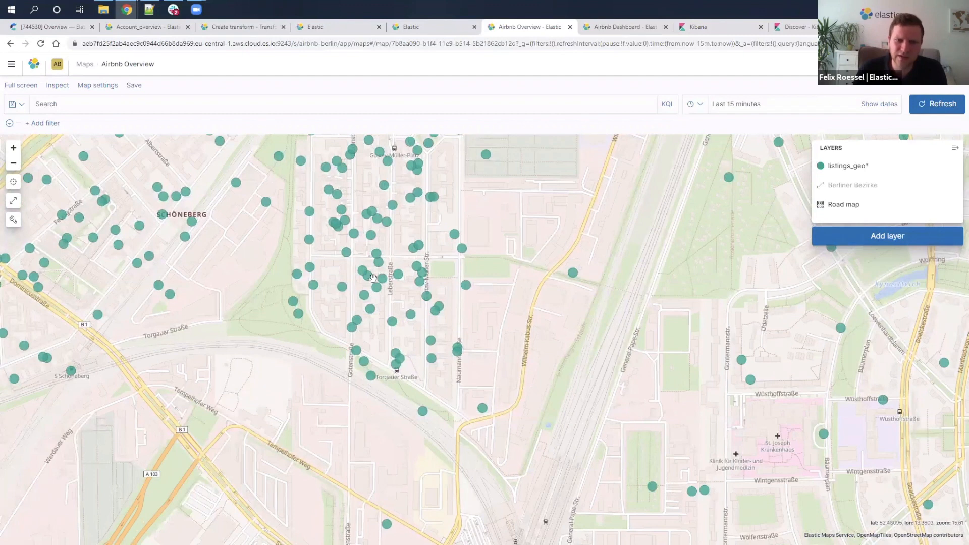
Drill down by id from the Schöneberg listing "Quiet, bright room with balcony" to the Airbnb Dashboard and fit its map to the listing.
mouse_move(364, 273)
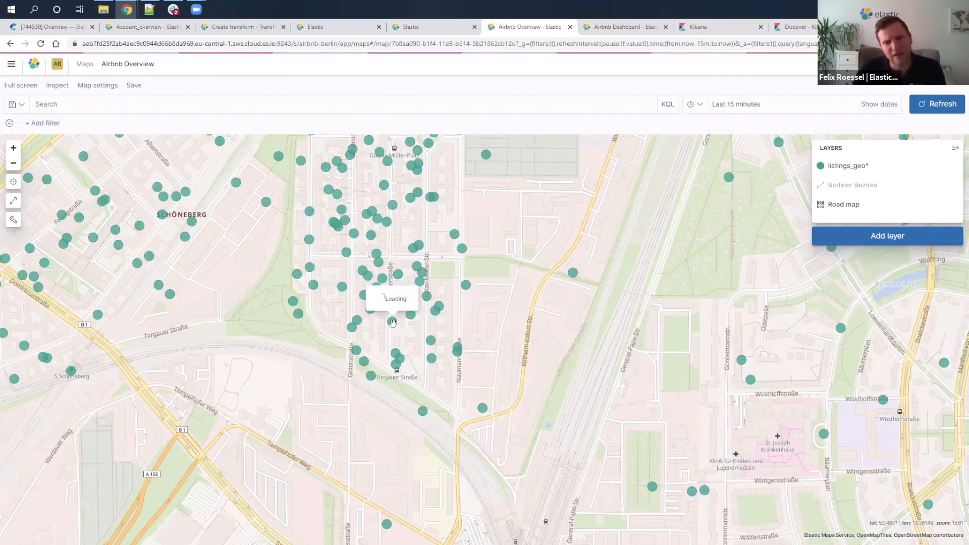
left_click(392, 321)
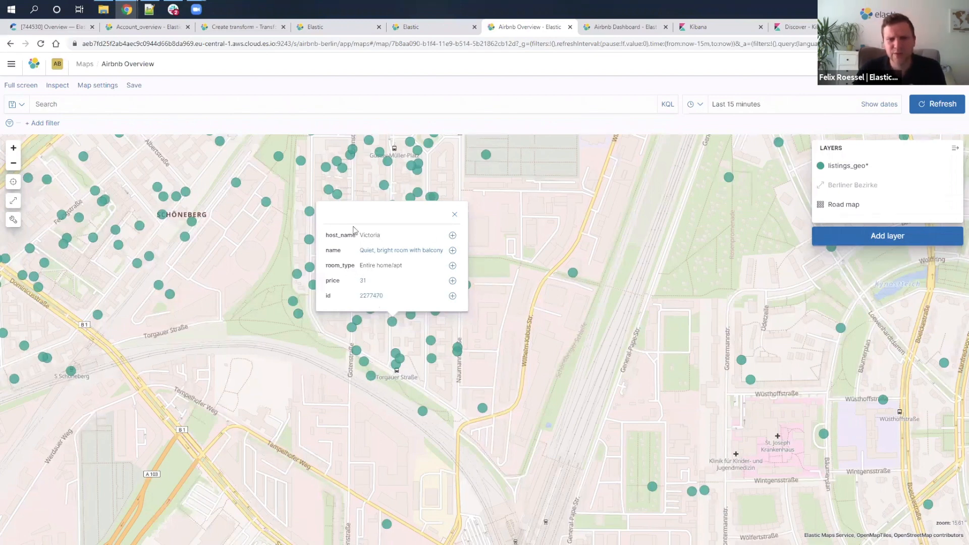
left_click(372, 297)
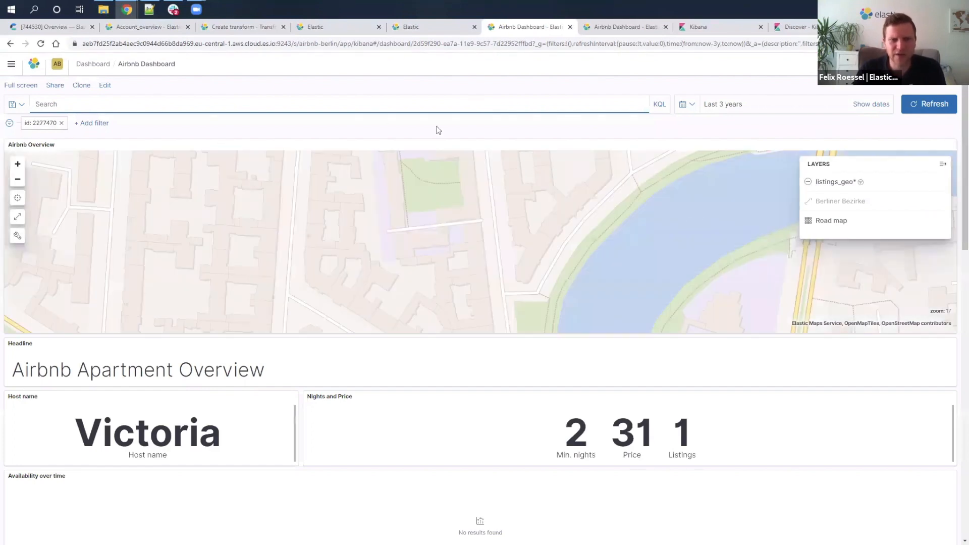
left_click(22, 224)
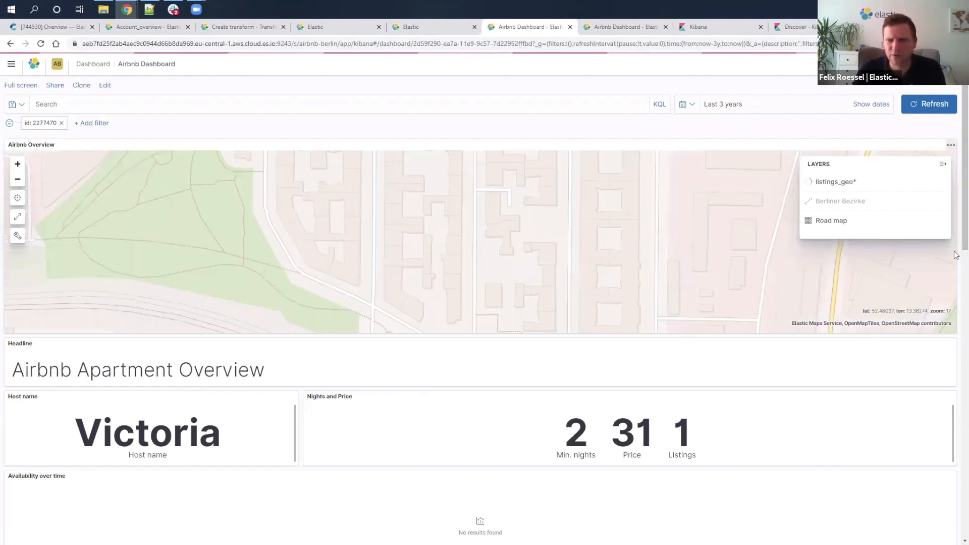
Examine the listing's dashboard from the host name and minimum nights and price figures down to the Reviews with comments table.
scroll(955, 238, "down", 1)
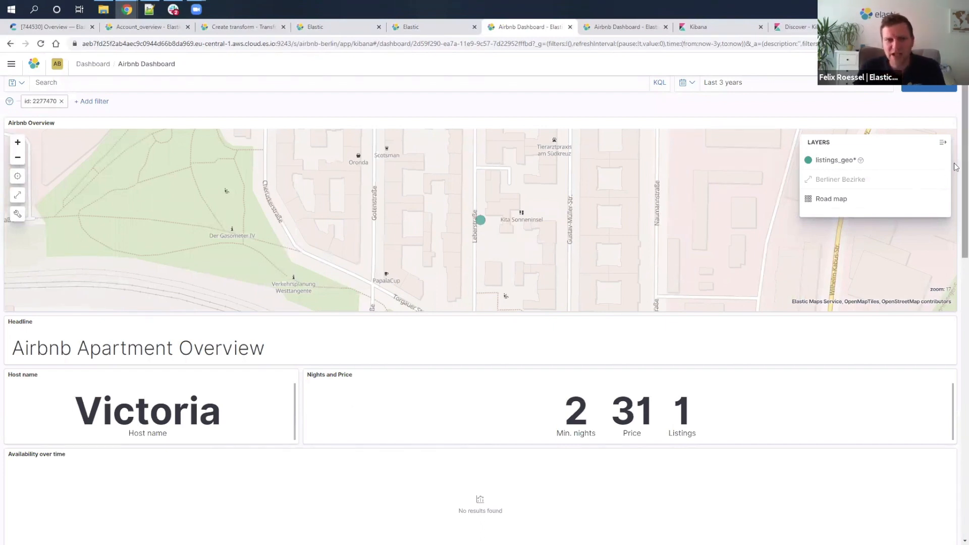
scroll(956, 167, "down", 5)
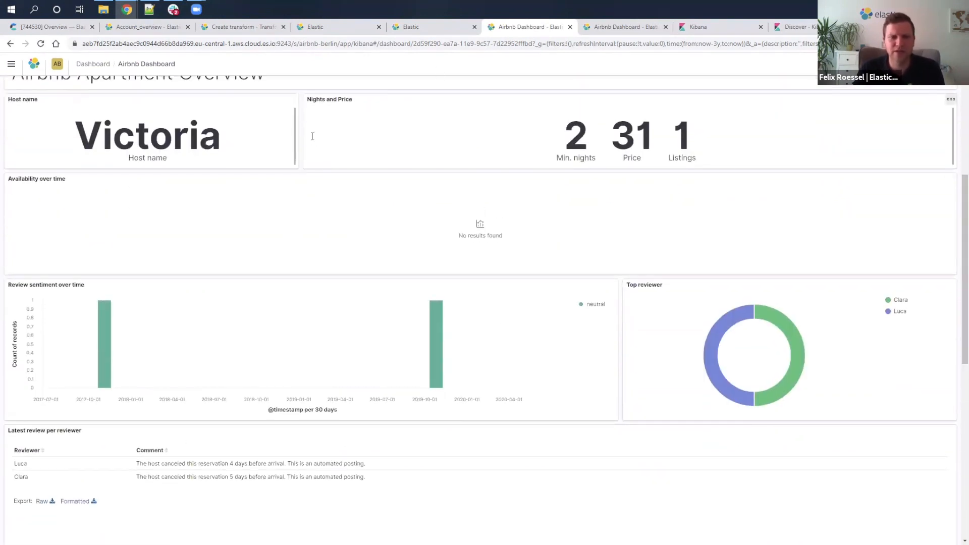
double_click(570, 139)
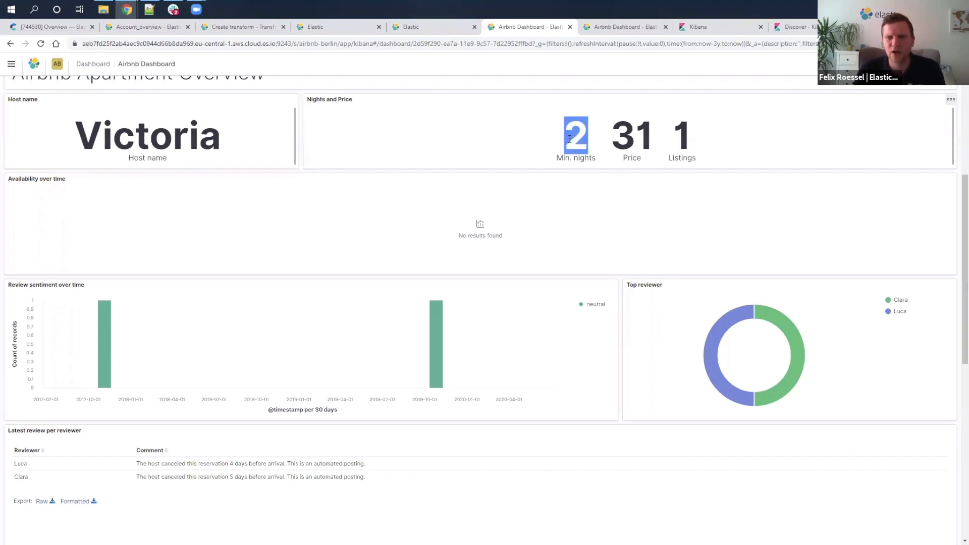
left_click(589, 170)
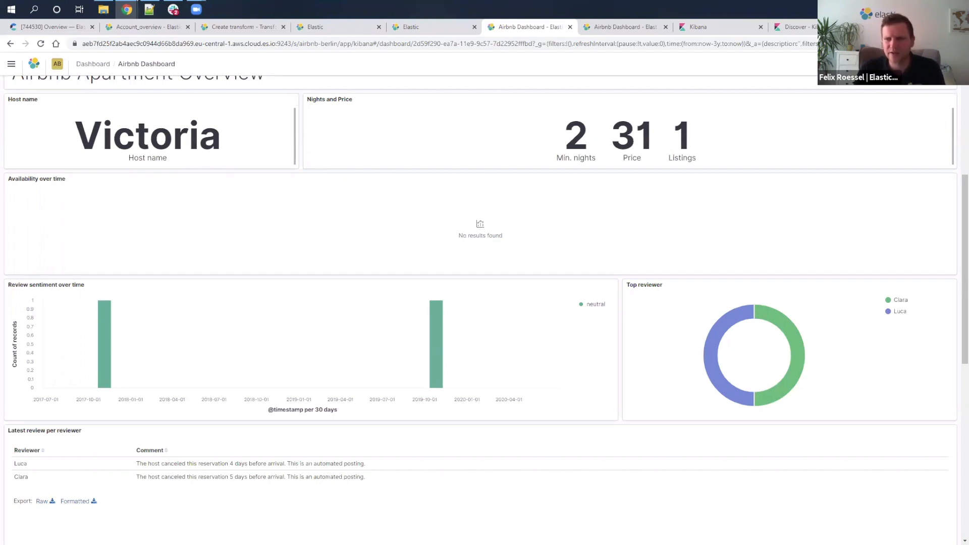
scroll(955, 198, "down", 2)
scroll(484, 308, "down", 2)
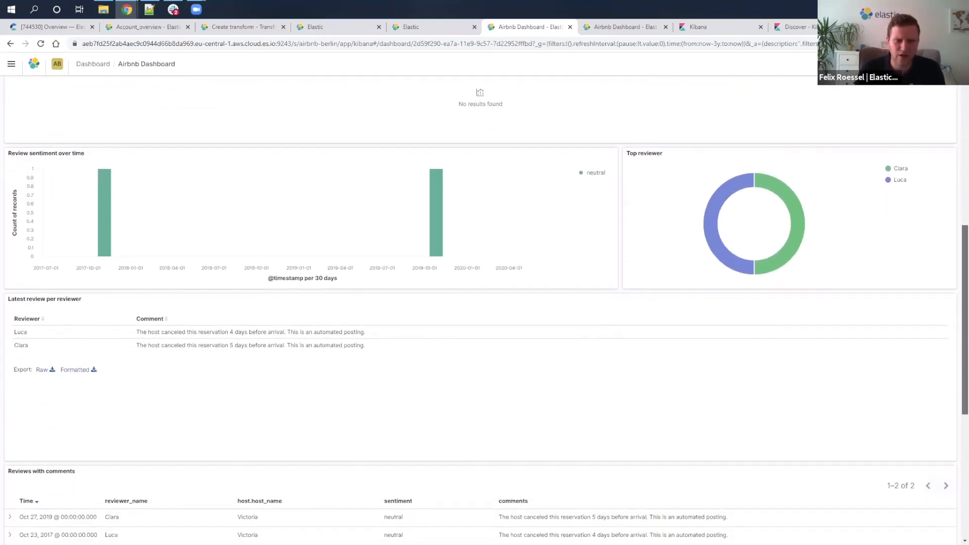
scroll(484, 309, "down", 1)
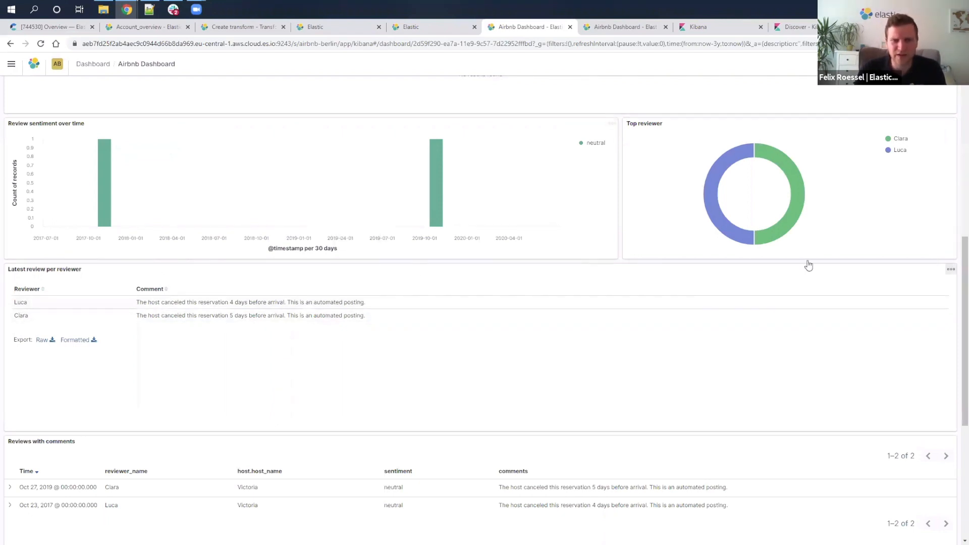
Examine the listing's Review sentiment over time, Latest review per reviewer and Top reviewer panels in detail.
scroll(956, 324, "up", 8)
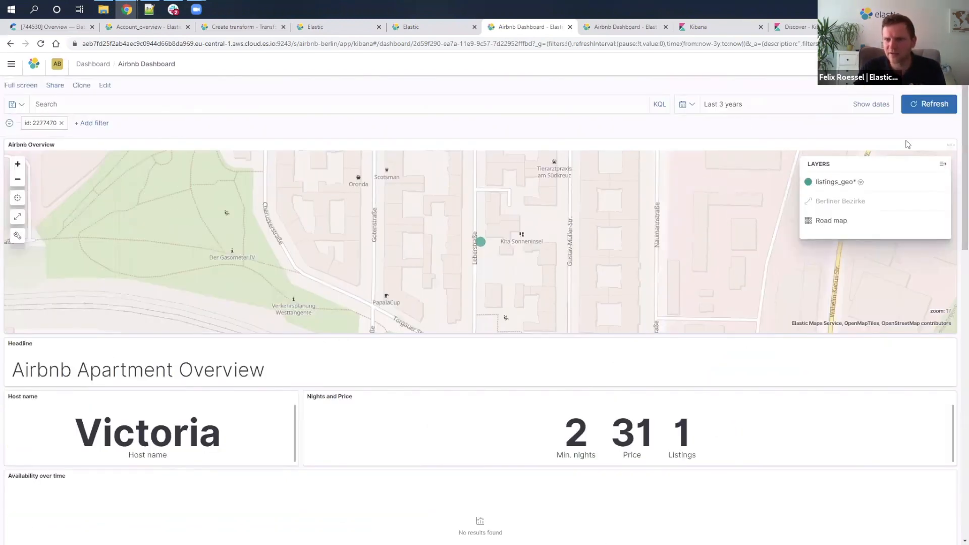
left_click_drag(958, 136, 956, 321)
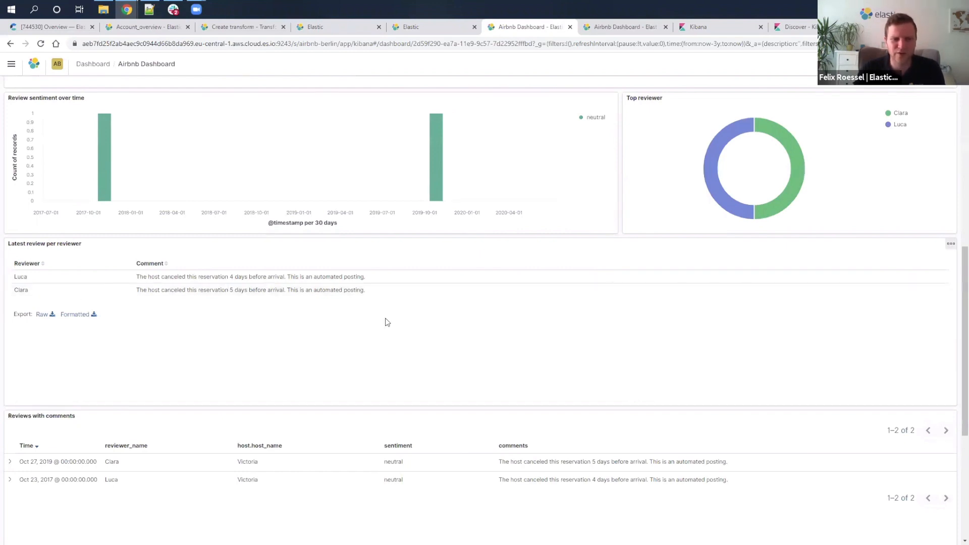
scroll(954, 333, "down", 1)
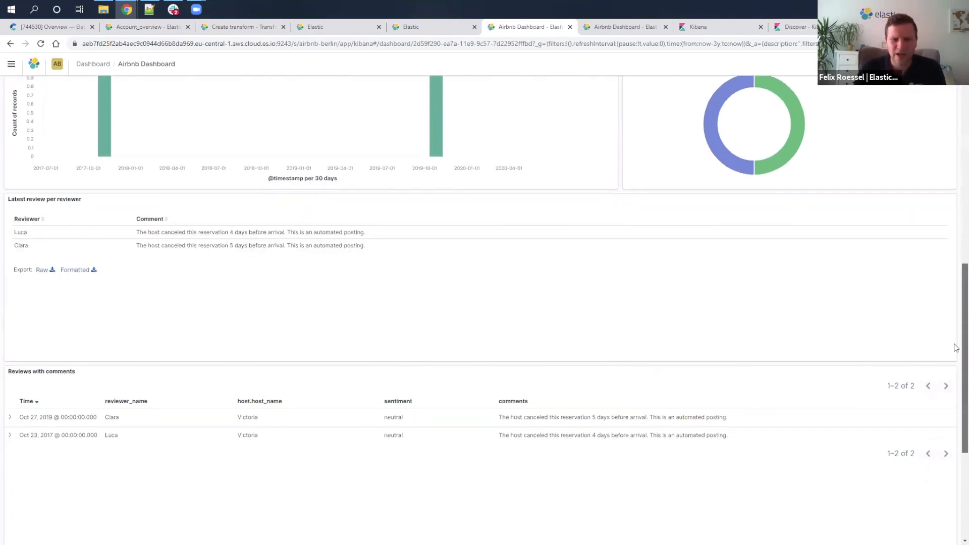
scroll(408, 313, "up", 3)
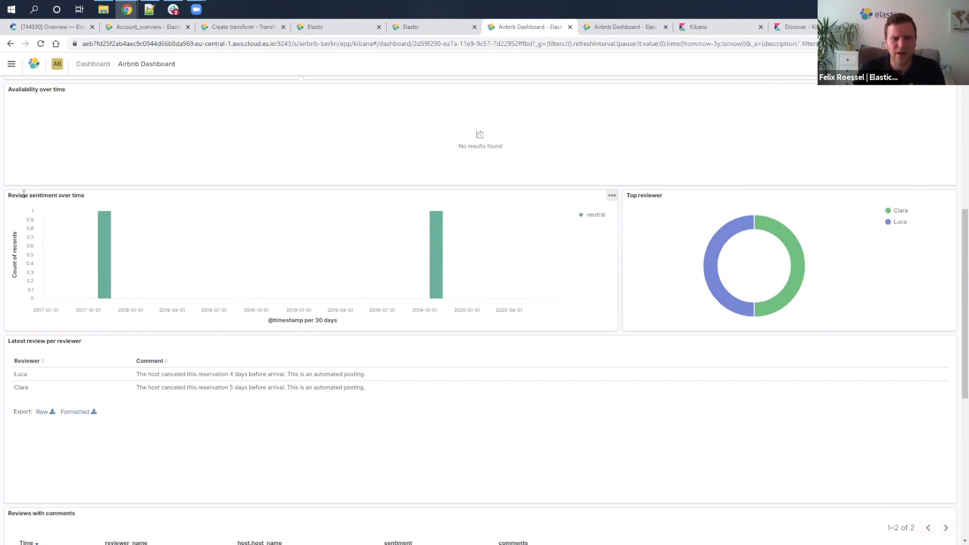
left_click_drag(15, 194, 79, 202)
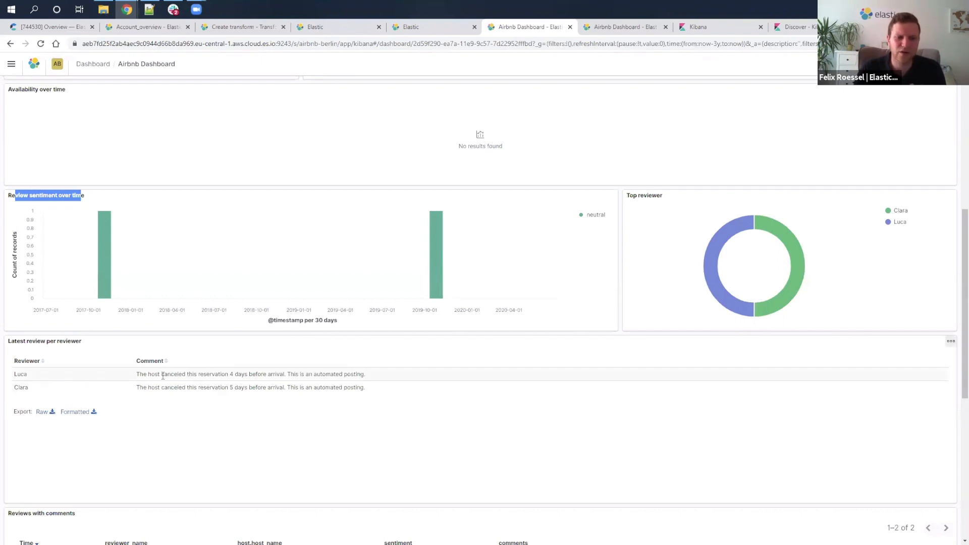
left_click(266, 447)
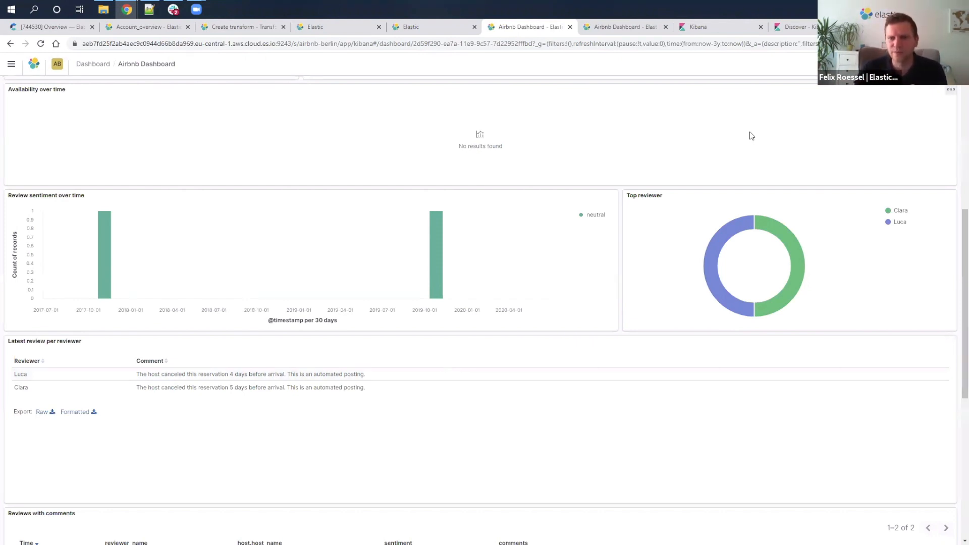
left_click_drag(670, 199, 630, 198)
left_click(653, 233)
left_click_drag(955, 332, 955, 101)
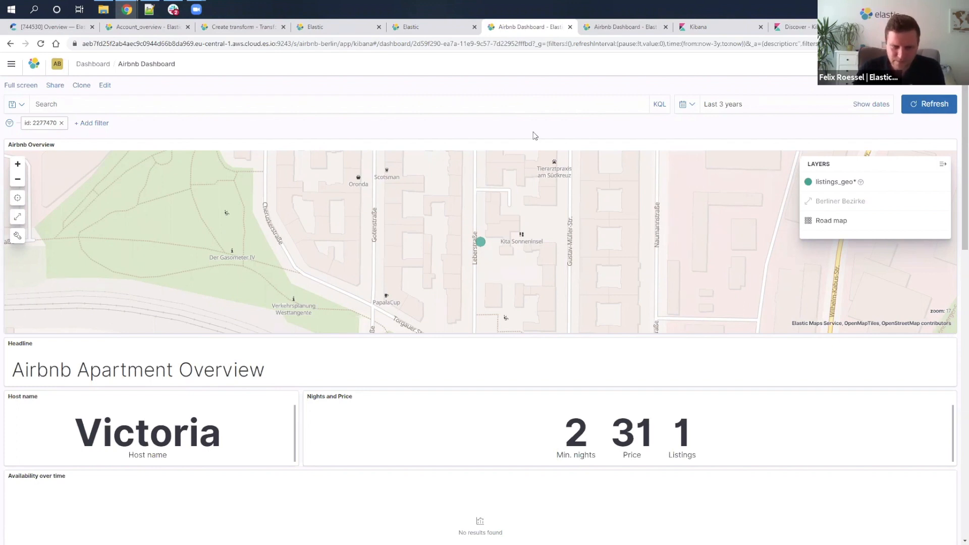
Look over the whole Airbnb Dashboard once more, from its title and map down to the Reviews with comments table.
scroll(399, 389, "down", 6)
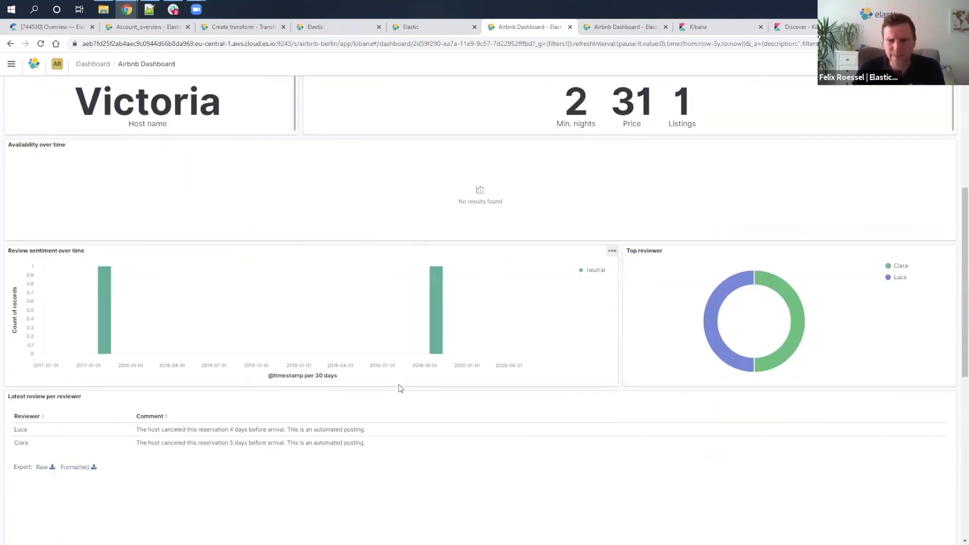
scroll(368, 361, "up", 6)
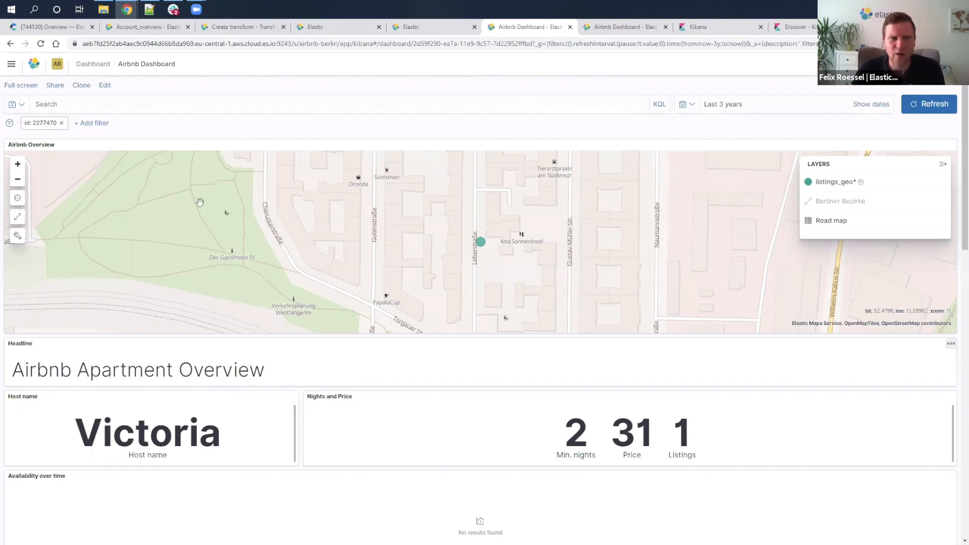
left_click_drag(176, 64, 118, 64)
left_click(181, 73)
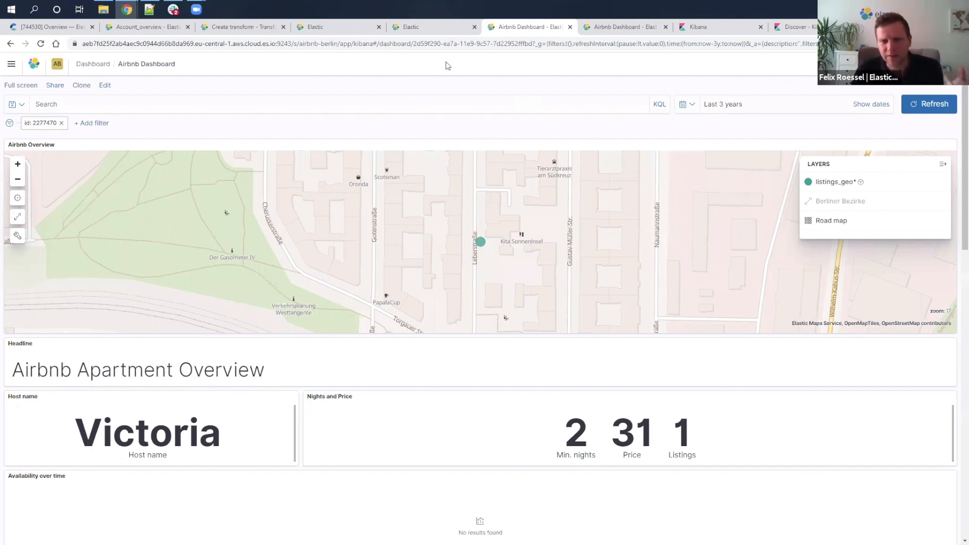
scroll(433, 257, "down", 10)
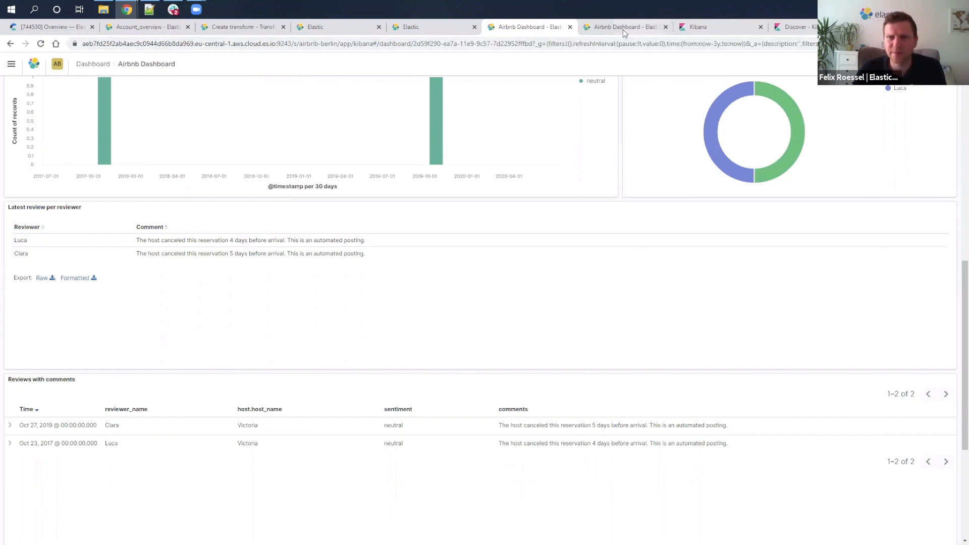
Open Machine Learning in a separate browser tab and show its anomaly detection jobs.
left_click(11, 63)
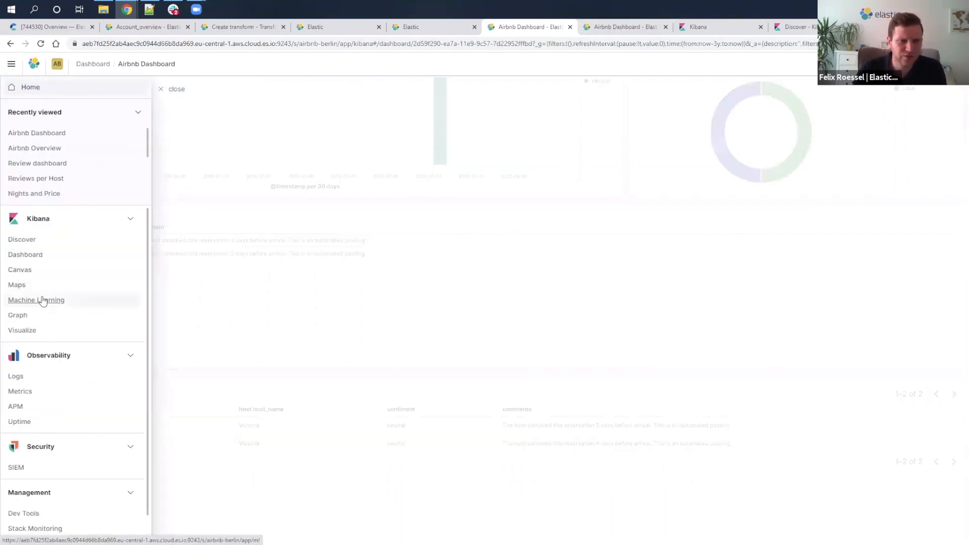
middle_click(40, 299)
left_click(558, 30)
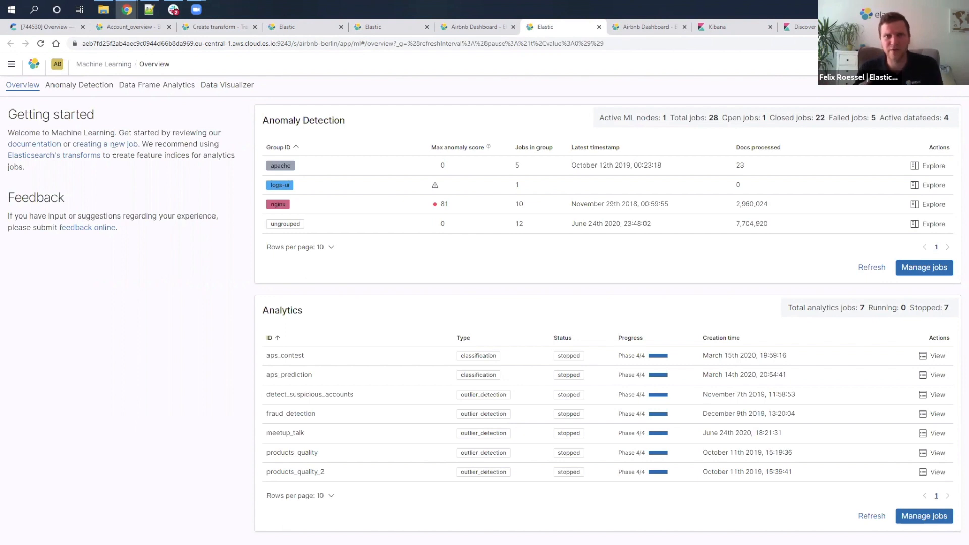
left_click(77, 89)
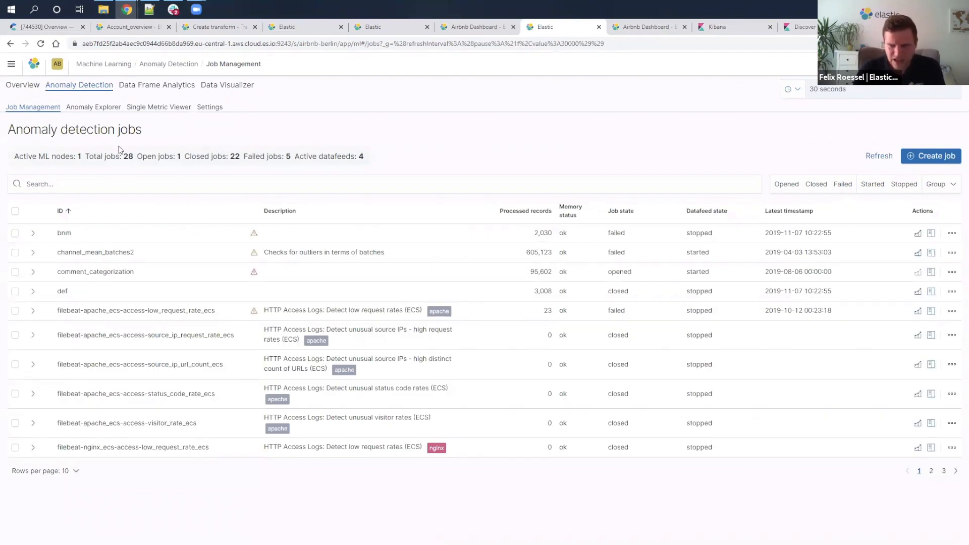
Start a new Categorization anomaly detection job from the saved search Reviews with comments.
left_click(939, 156)
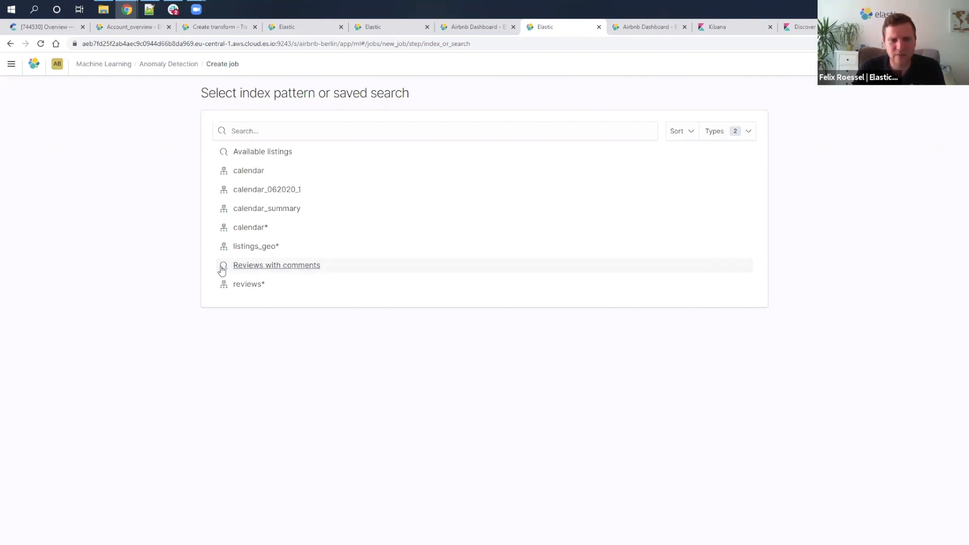
left_click(283, 266)
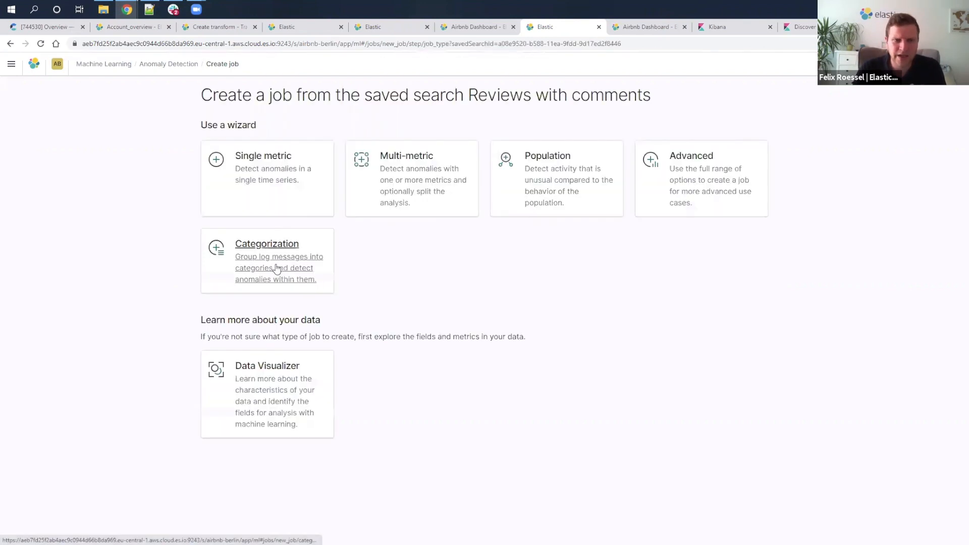
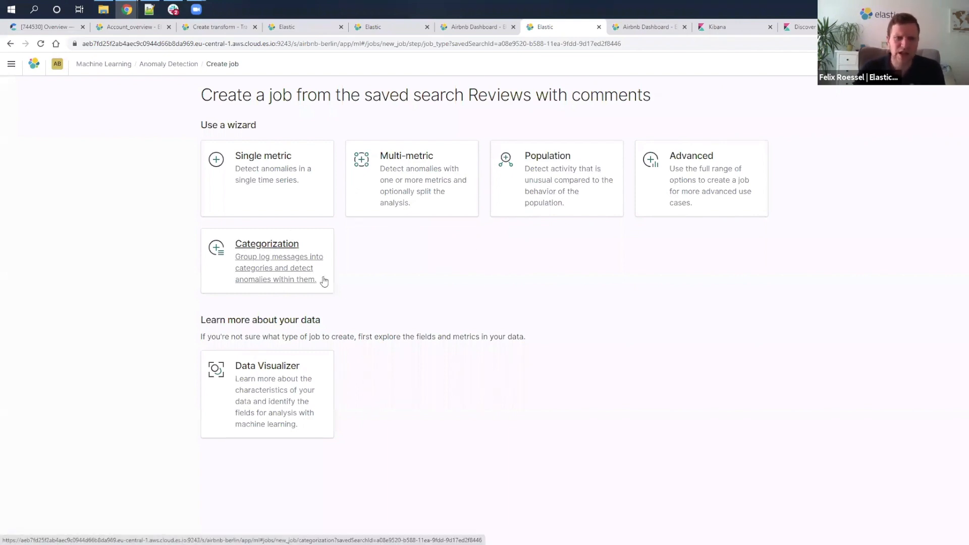
left_click(281, 275)
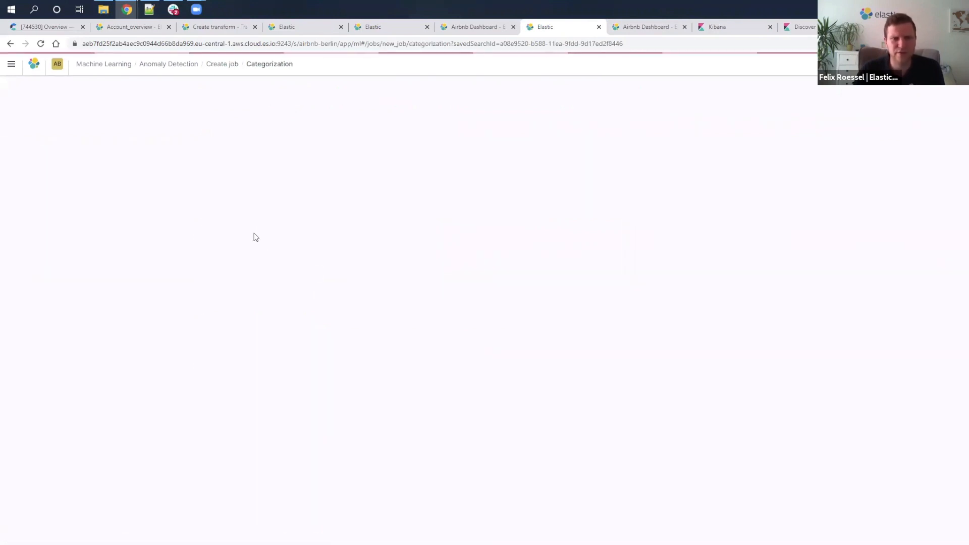
Set the job's time range to the full reviews* data, move its start to Jun 20, 2019, and continue to picking fields.
left_click(337, 215)
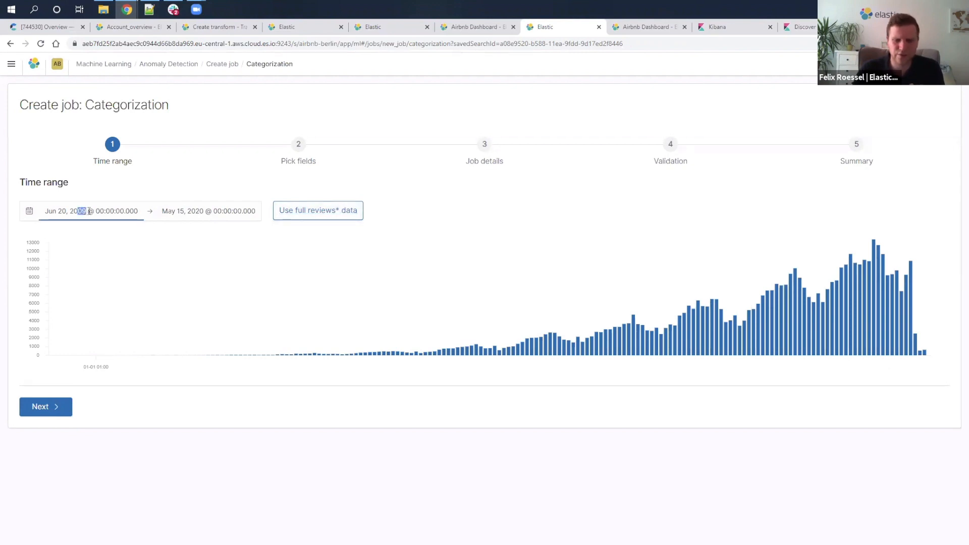
left_click(89, 211)
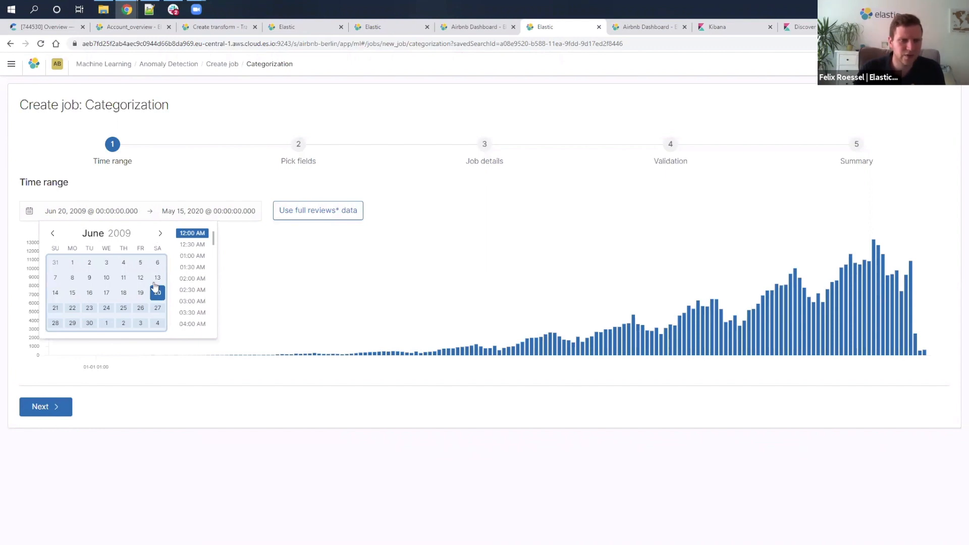
left_click(119, 233)
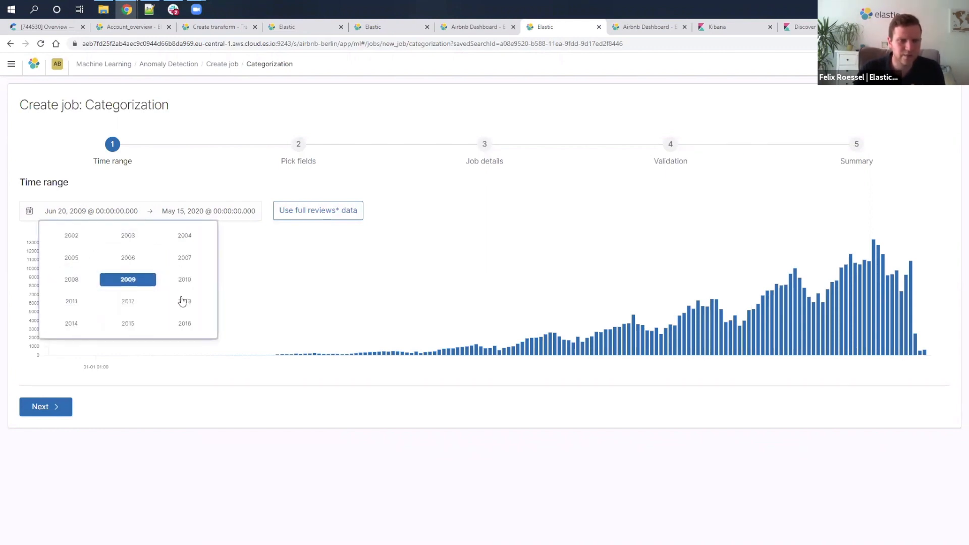
left_click(186, 325)
left_click(119, 233)
left_click(169, 322)
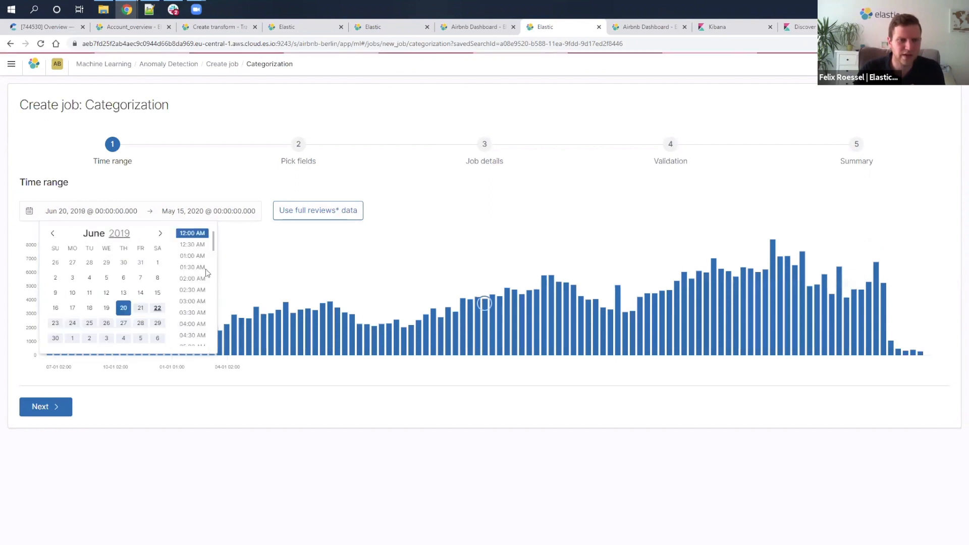
left_click(444, 207)
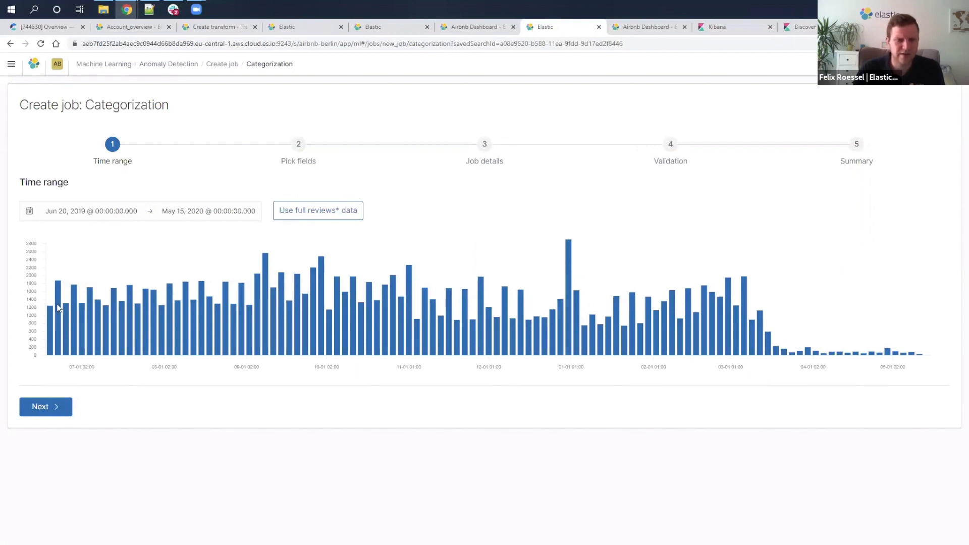
left_click(58, 409)
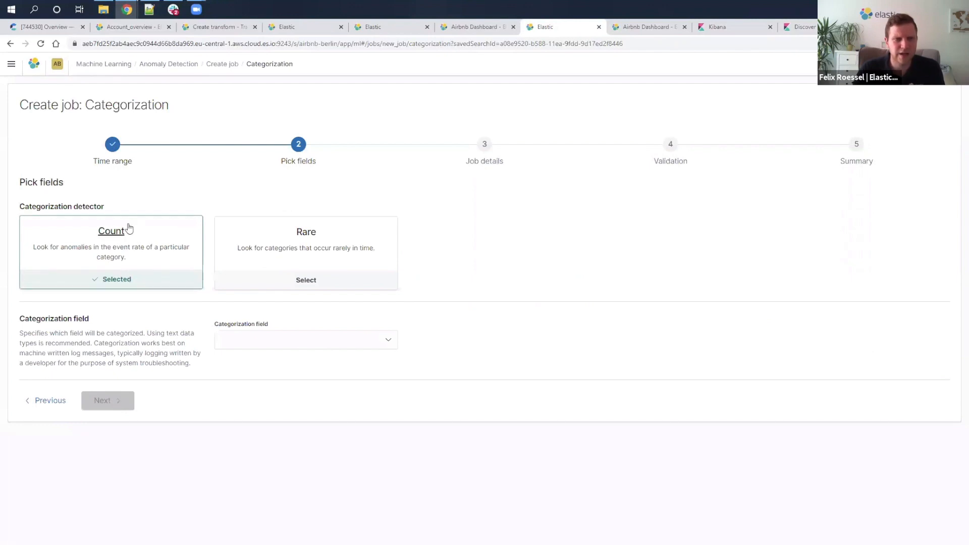
Keep the Count categorization detector and choose comments as the categorization field.
left_click_drag(36, 206, 121, 208)
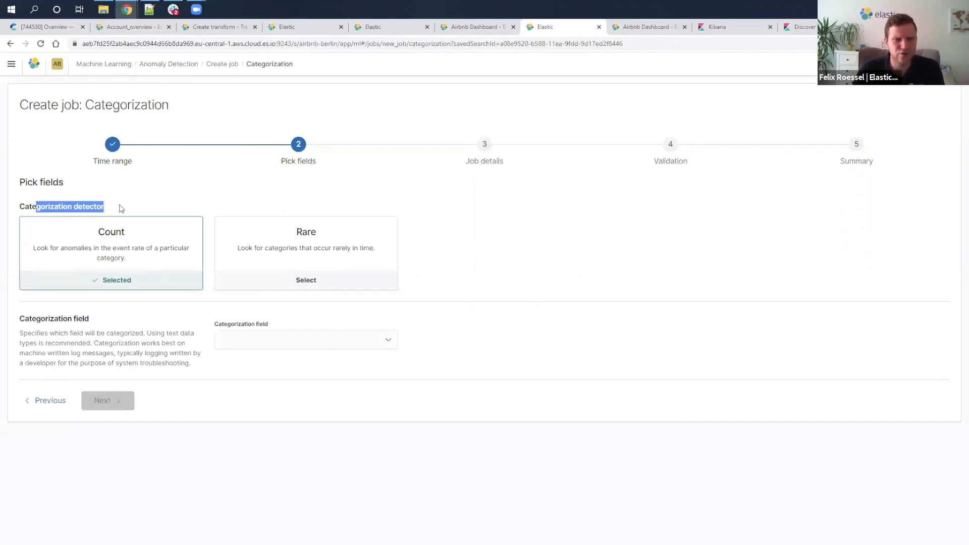
left_click(121, 208)
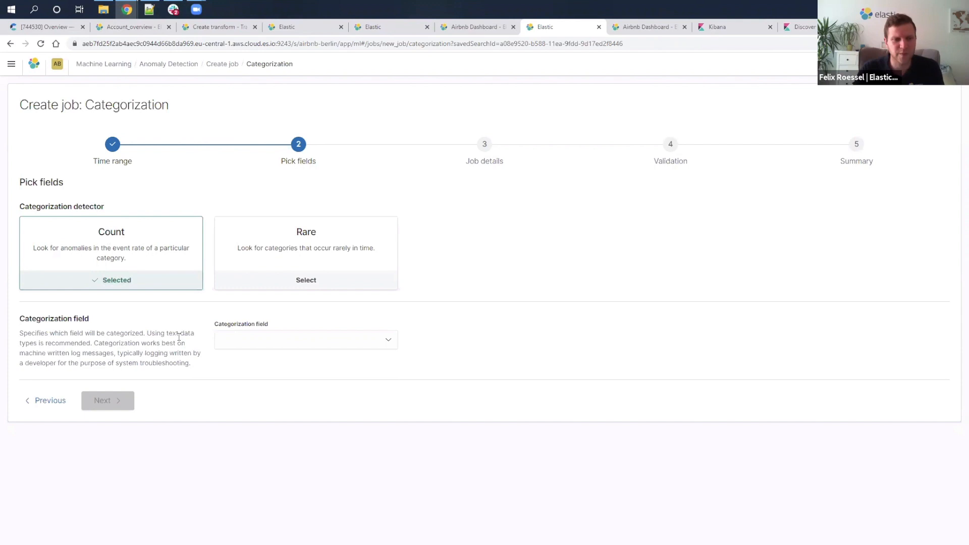
left_click(388, 342)
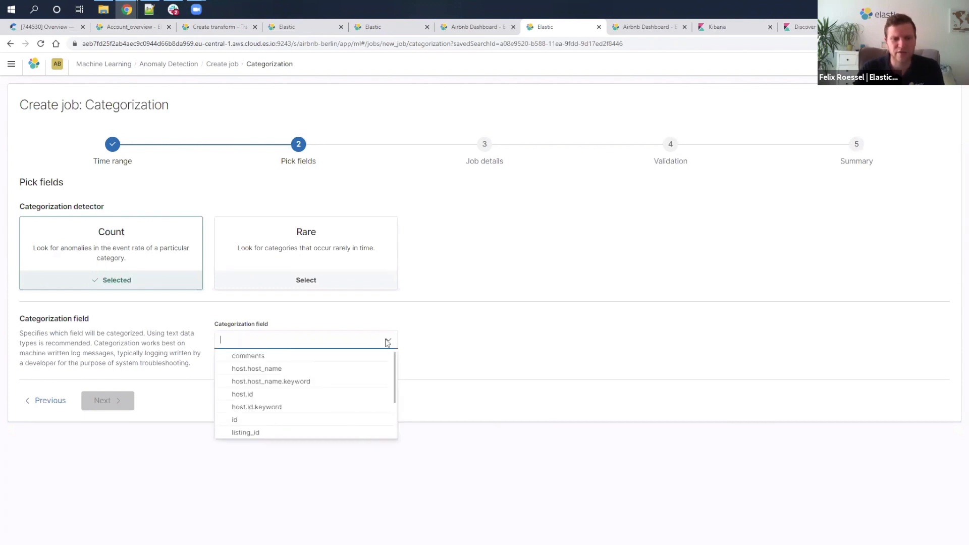
left_click(255, 358)
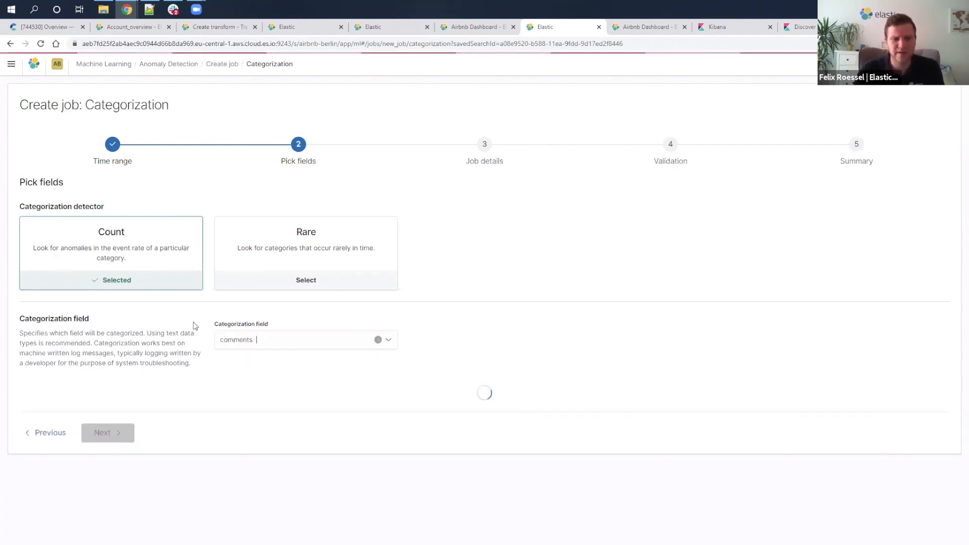
Examine the category field validation, the analyzer information, the example comments with highlighted tokens and the bucket span.
scroll(322, 362, "down", 2)
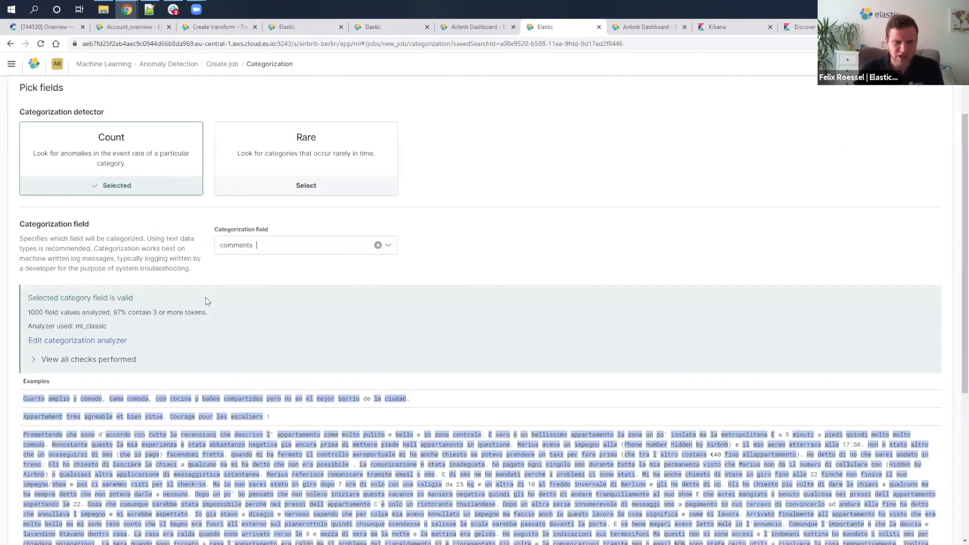
scroll(210, 348, "down", 3)
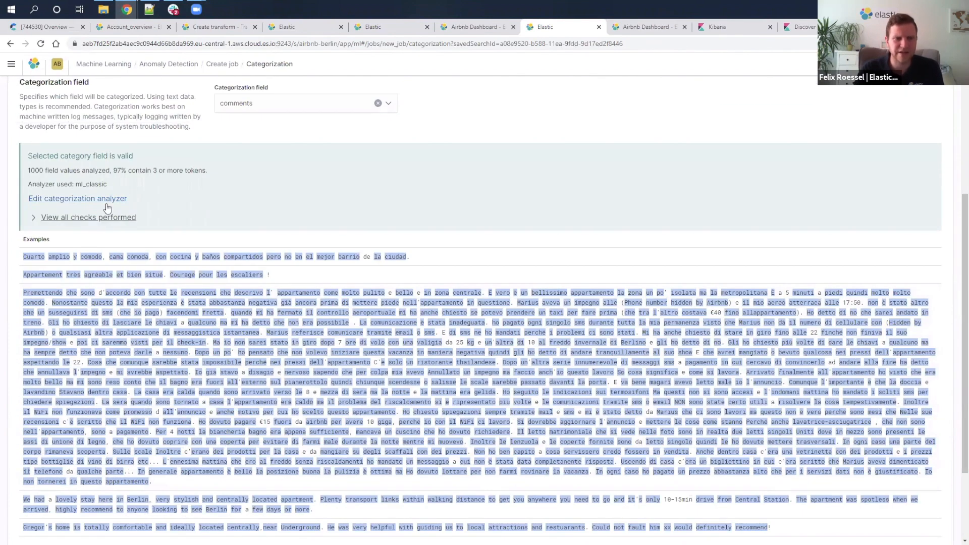
scroll(145, 293, "up", 1)
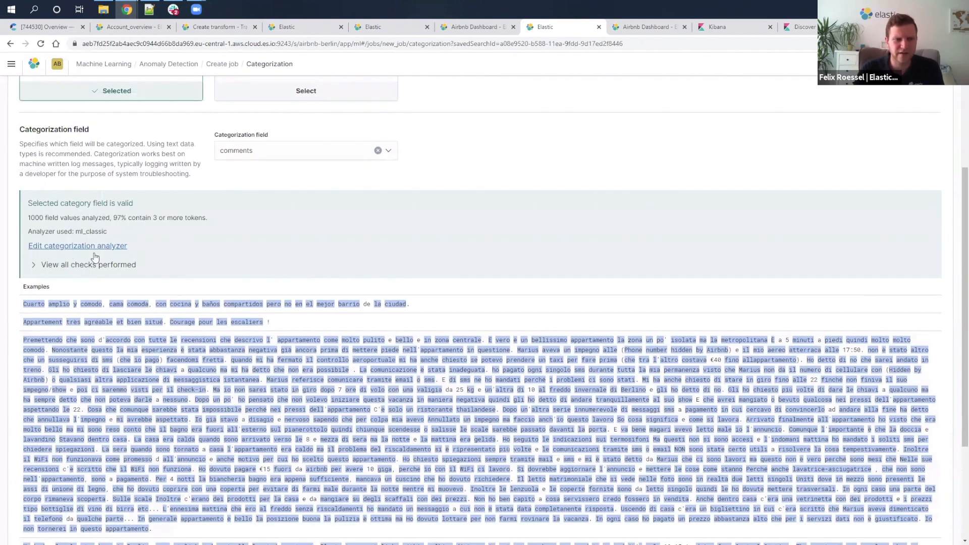
scroll(213, 287, "down", 1)
scroll(212, 394, "down", 3)
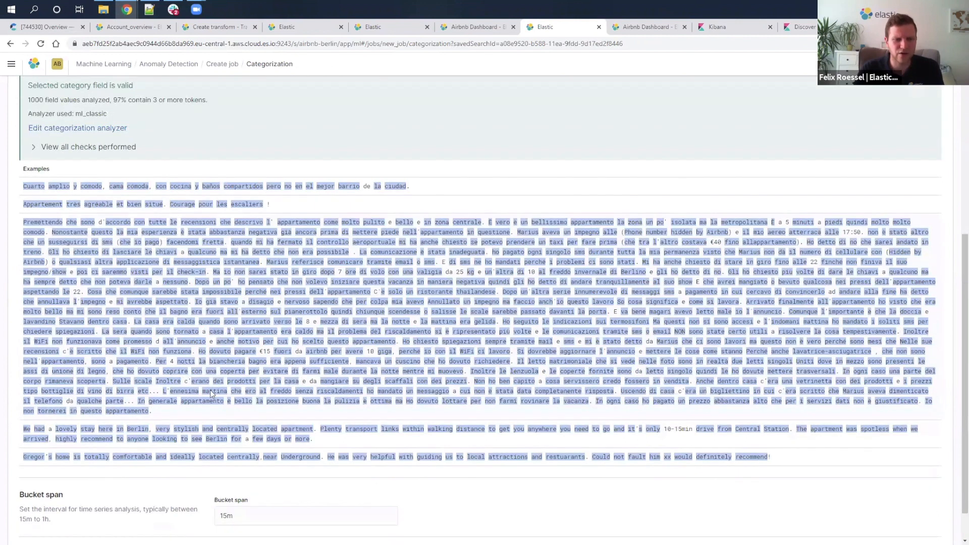
scroll(96, 217, "up", 1)
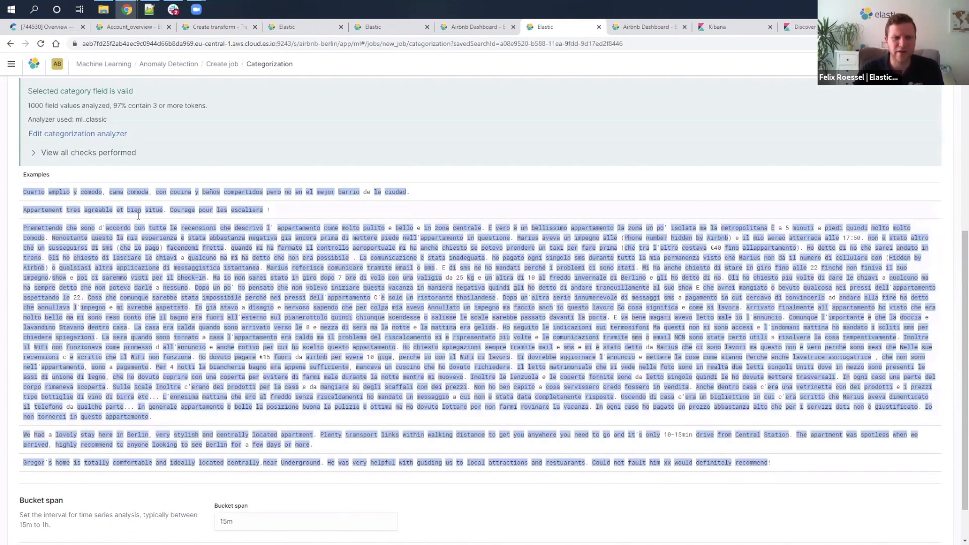
scroll(255, 446, "up", 1)
scroll(255, 446, "down", 1)
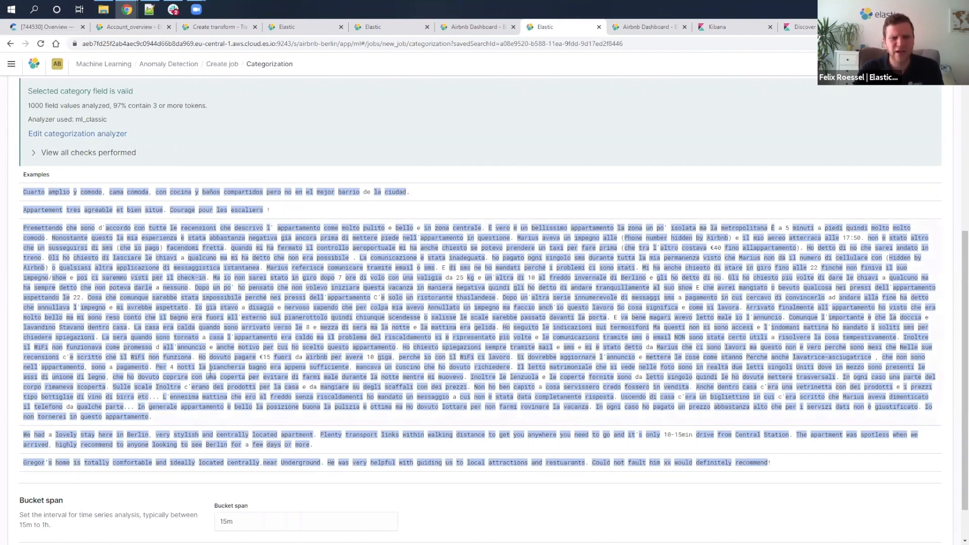
scroll(152, 463, "down", 1)
scroll(151, 463, "up", 4)
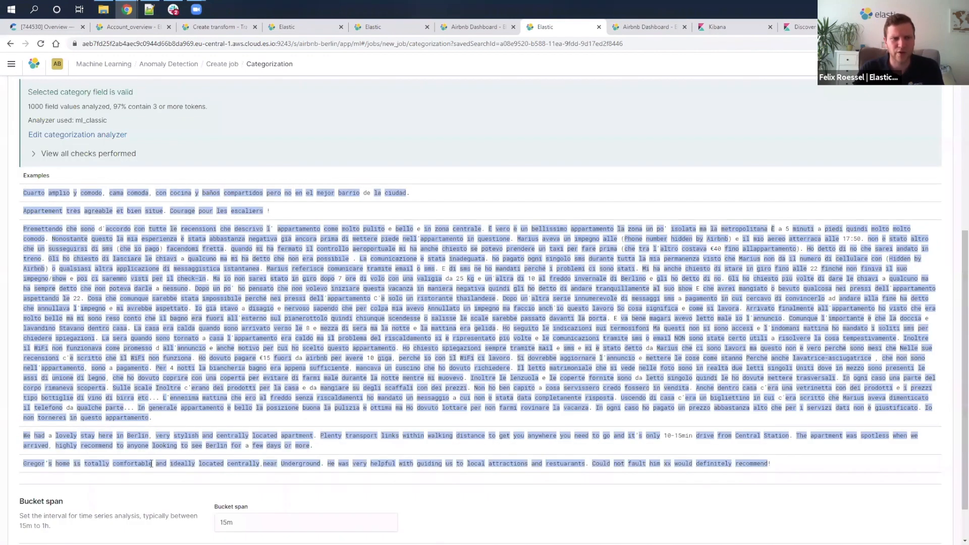
scroll(122, 446, "down", 1)
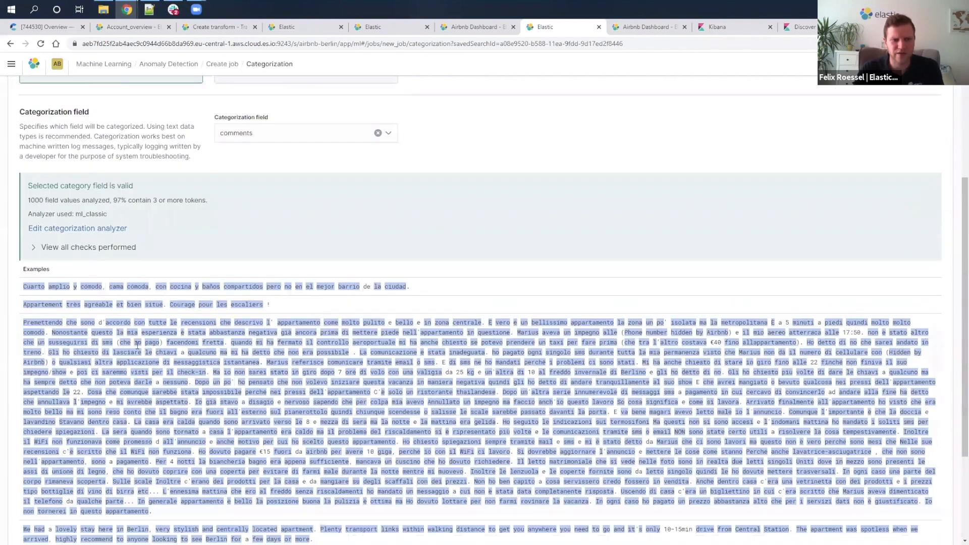
scroll(143, 361, "down", 1)
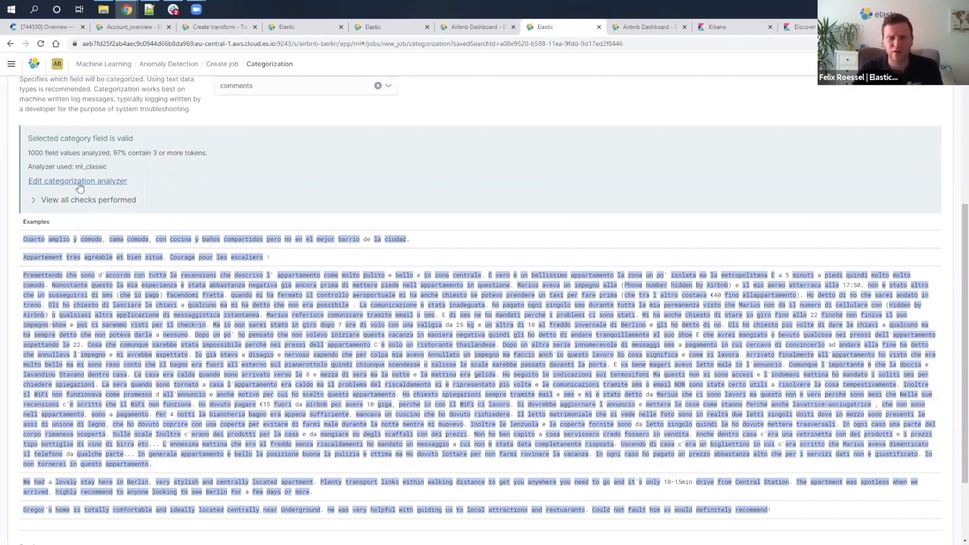
scroll(220, 407, "down", 2)
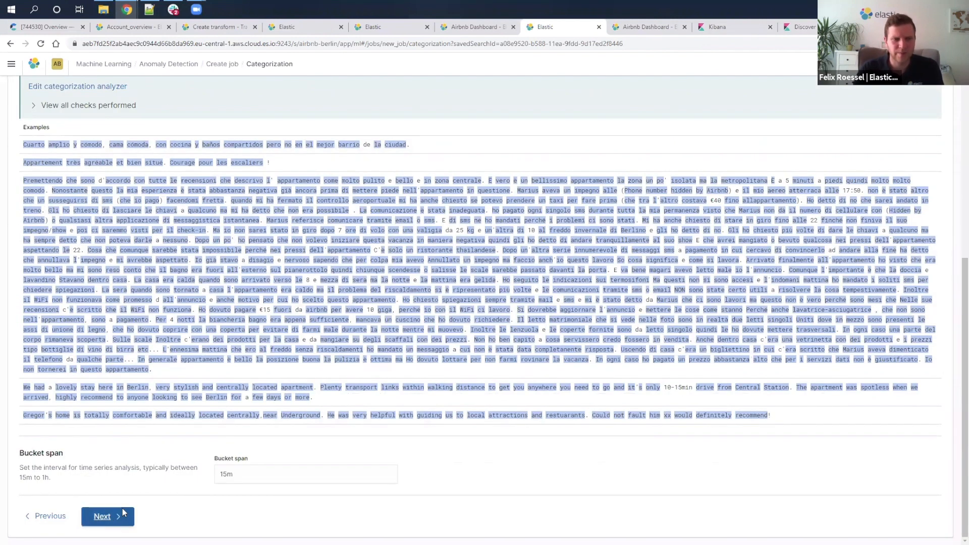
Continue to the job details and set the Job ID to asd.
left_click(122, 513)
left_click(319, 222)
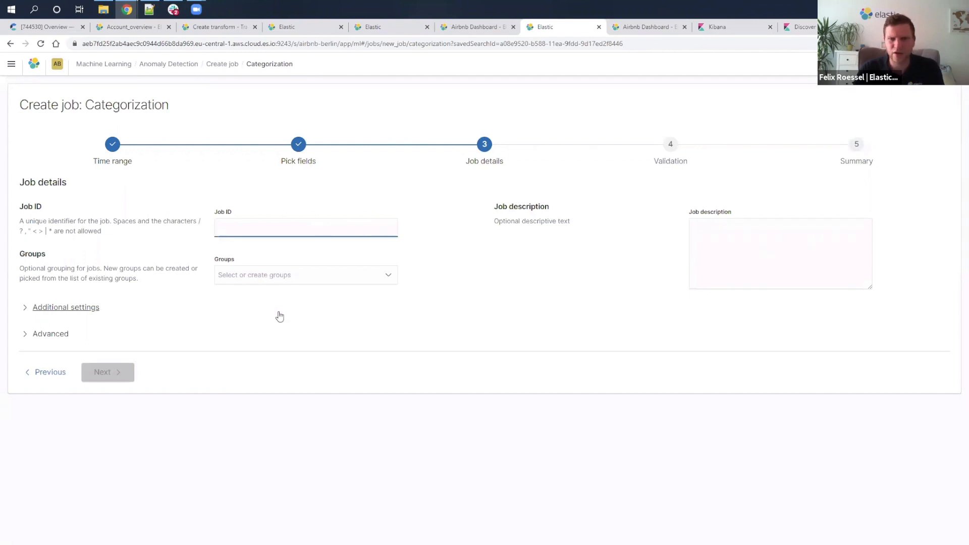
type("asd")
Look through the Additional settings and Advanced options of the job and continue to its validation.
left_click(49, 313)
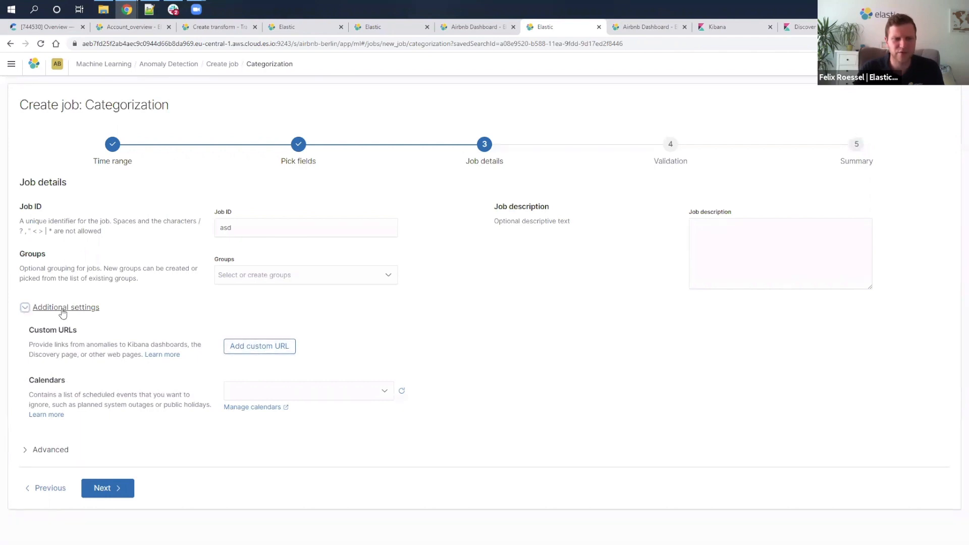
left_click(62, 310)
left_click(50, 335)
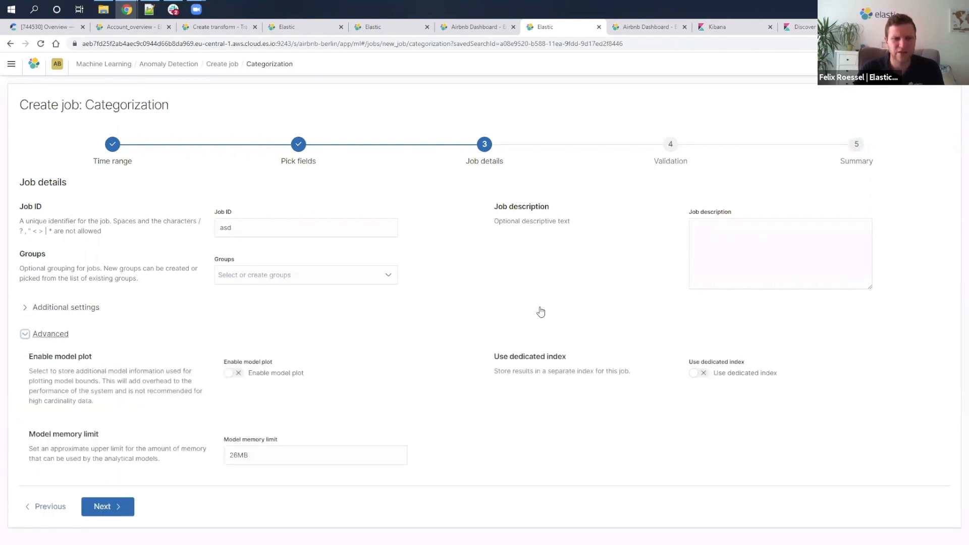
left_click(59, 336)
left_click(127, 372)
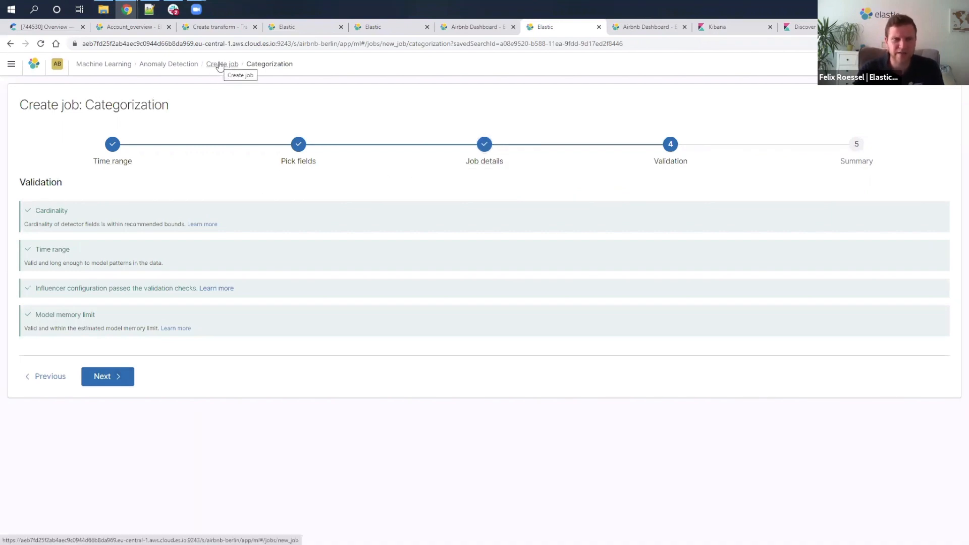
Leave the job wizard for the anomaly detection job list and inspect the comment_categorization job's latest timestamp.
left_click(191, 69)
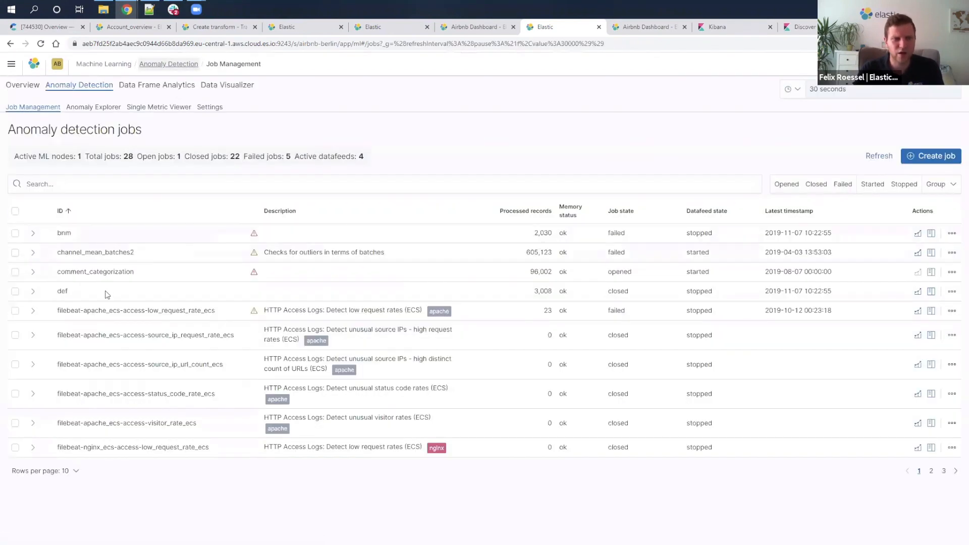
left_click_drag(141, 279, 61, 273)
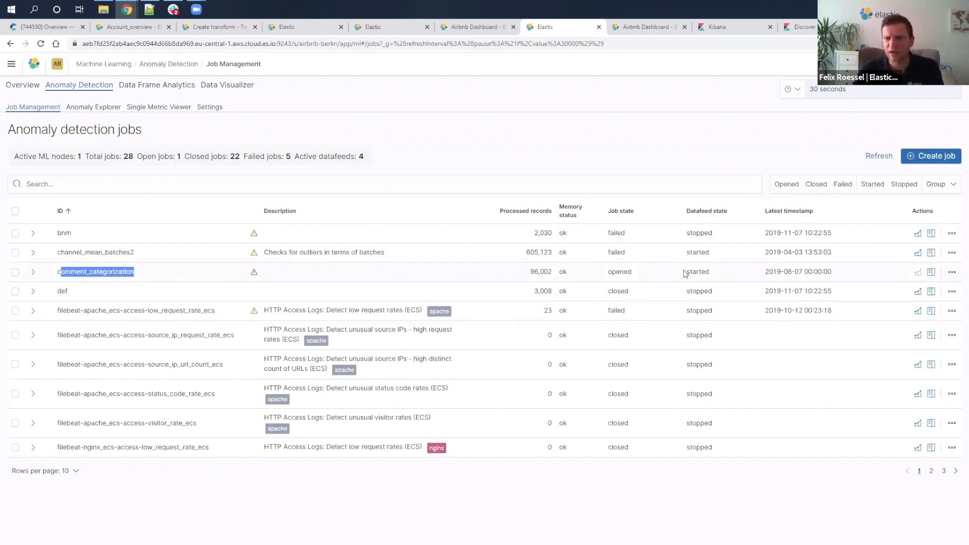
triple_click(768, 271)
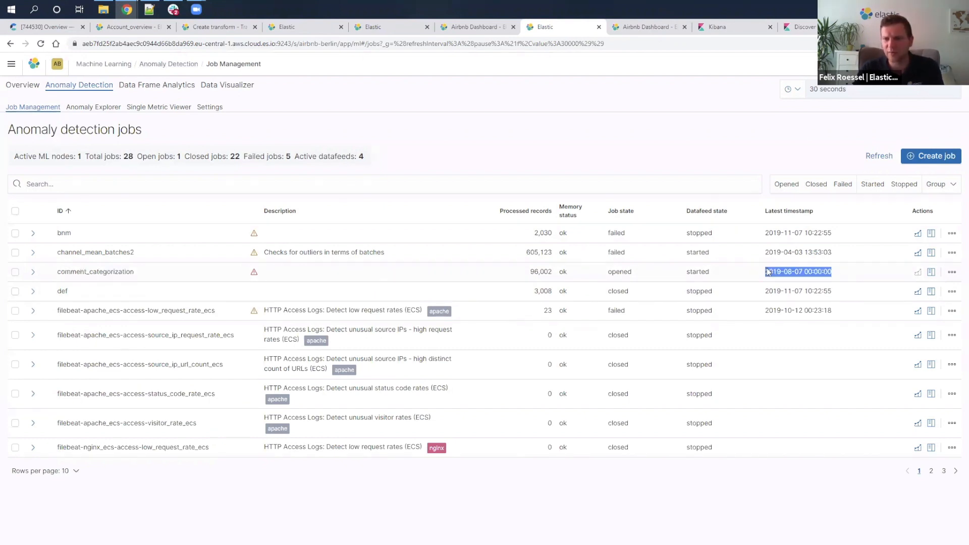
left_click(805, 272)
left_click_drag(802, 272, 791, 272)
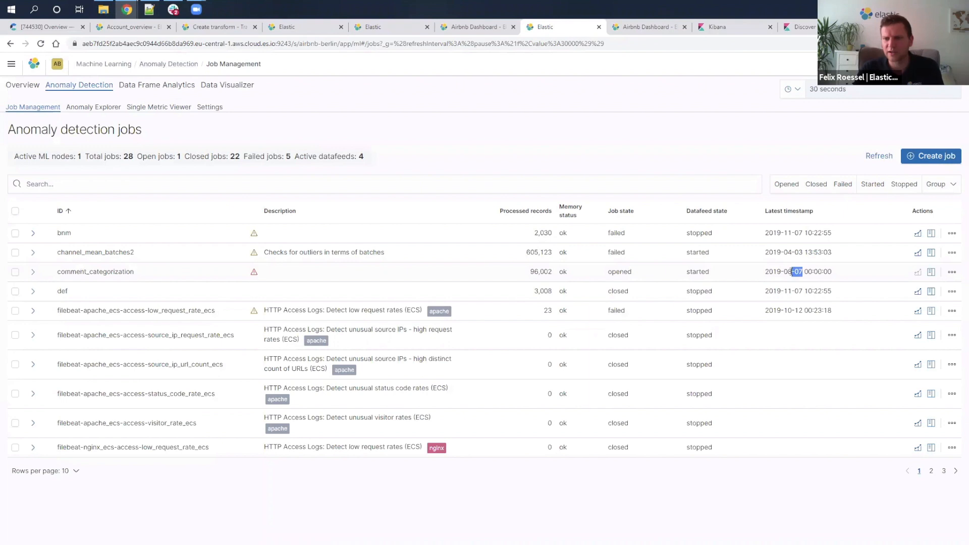
left_click(774, 272)
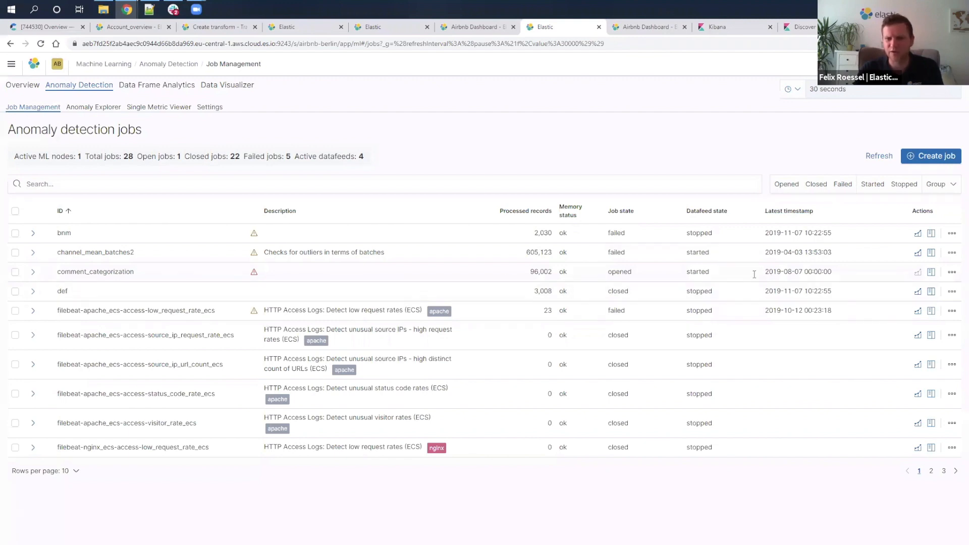
Open the comment_categorization job in Anomaly Explorer and examine its top influencers and the anomaly timeline by mlcategory.
left_click(931, 275)
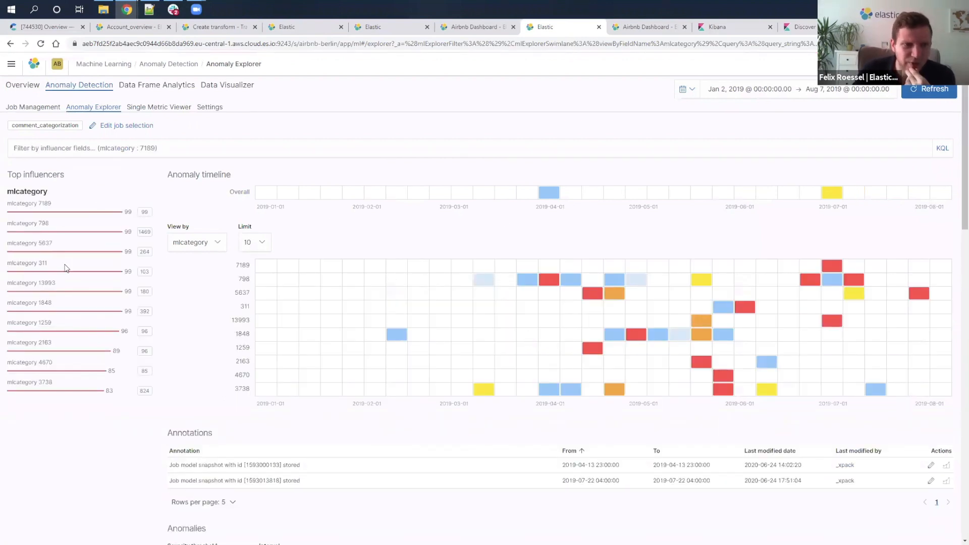
left_click_drag(38, 203, 58, 207)
left_click(49, 205)
left_click(33, 215)
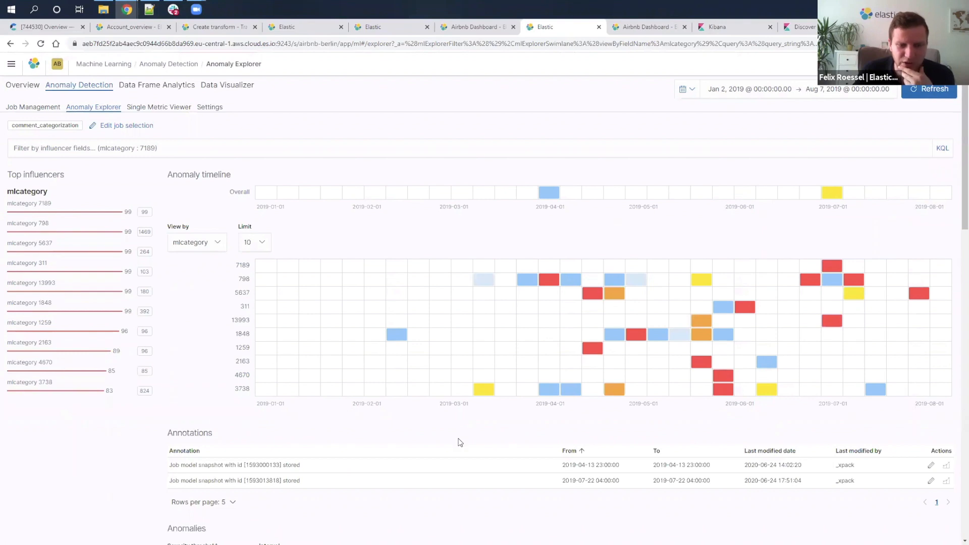
scroll(471, 432, "down", 1)
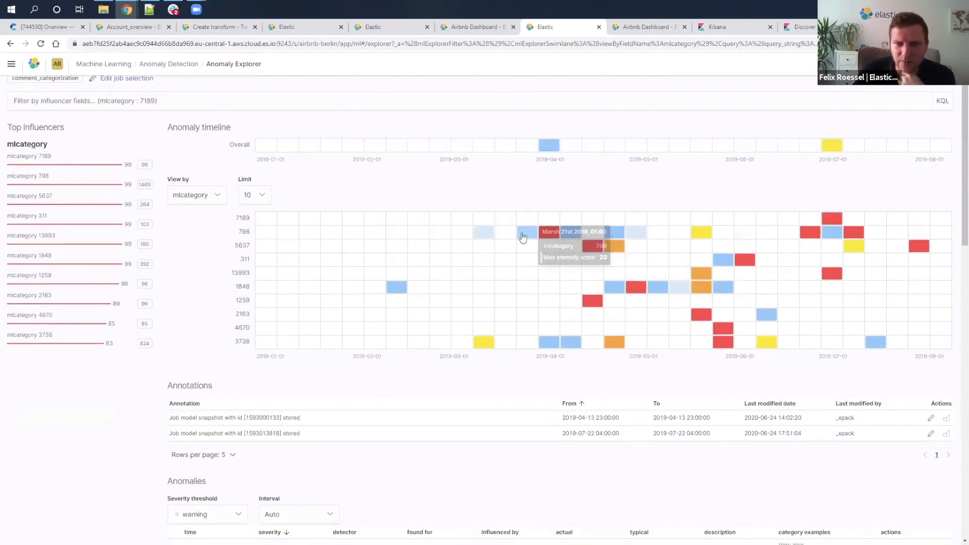
Examine the Anomalies table's category examples and the April 1st 2019 anomaly for mlcategory 798.
left_click_drag(964, 166, 916, 266)
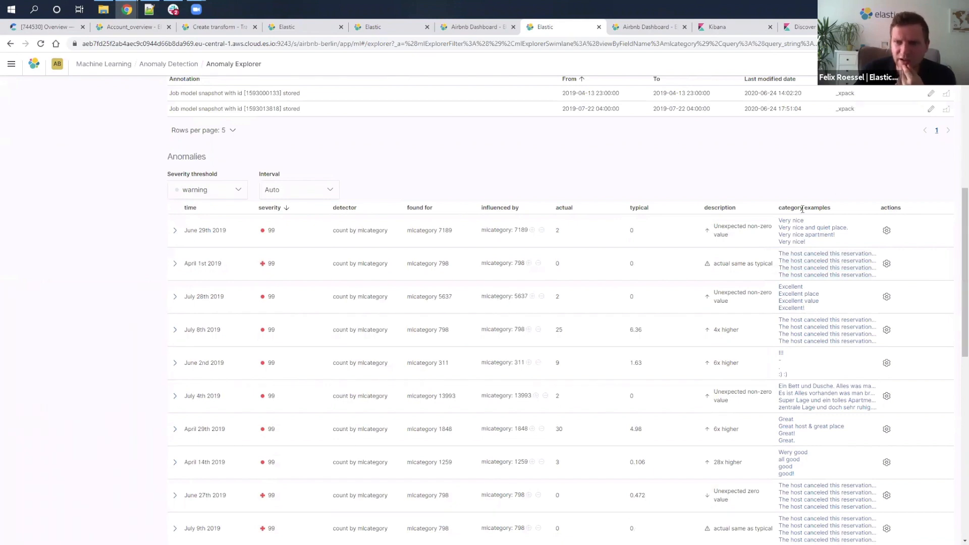
left_click_drag(790, 208, 828, 207)
left_click(785, 154)
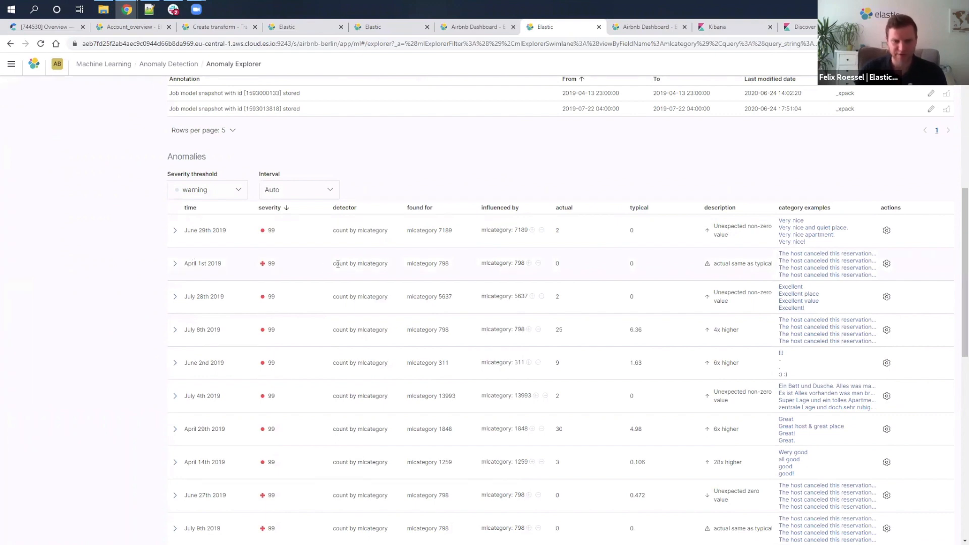
left_click_drag(362, 264, 380, 263)
double_click(443, 262)
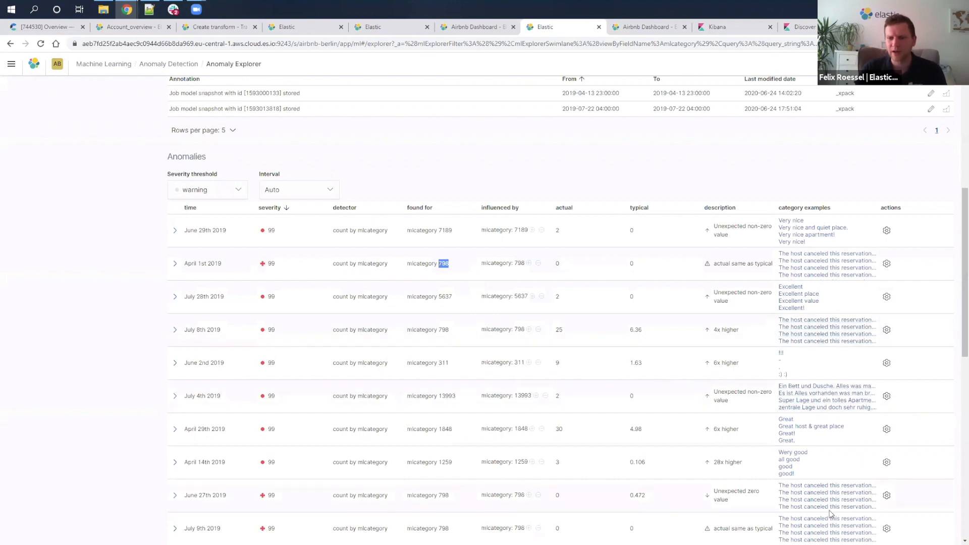
Filter the Anomaly Explorer by influencer with the query mlcategory : "798".
scroll(825, 392, "down", 2)
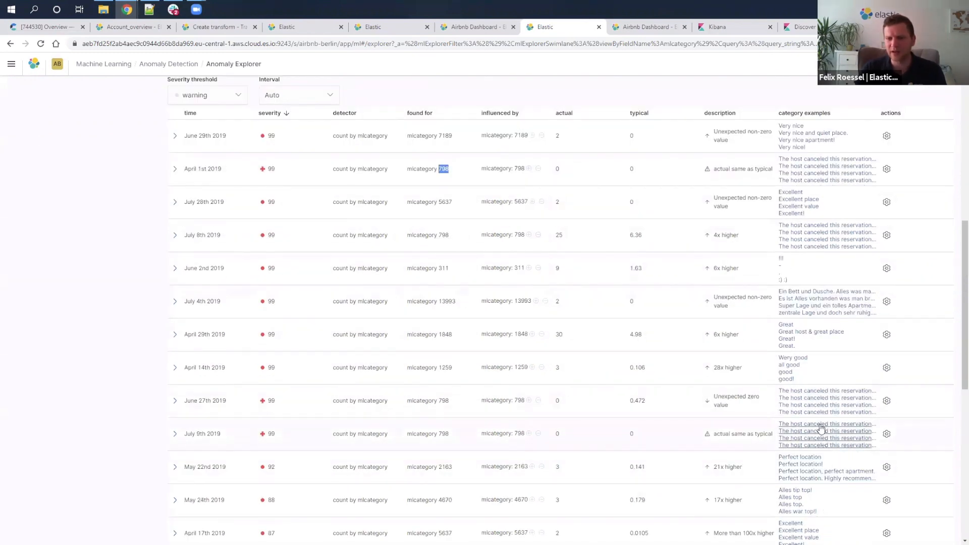
scroll(222, 412, "up", 6)
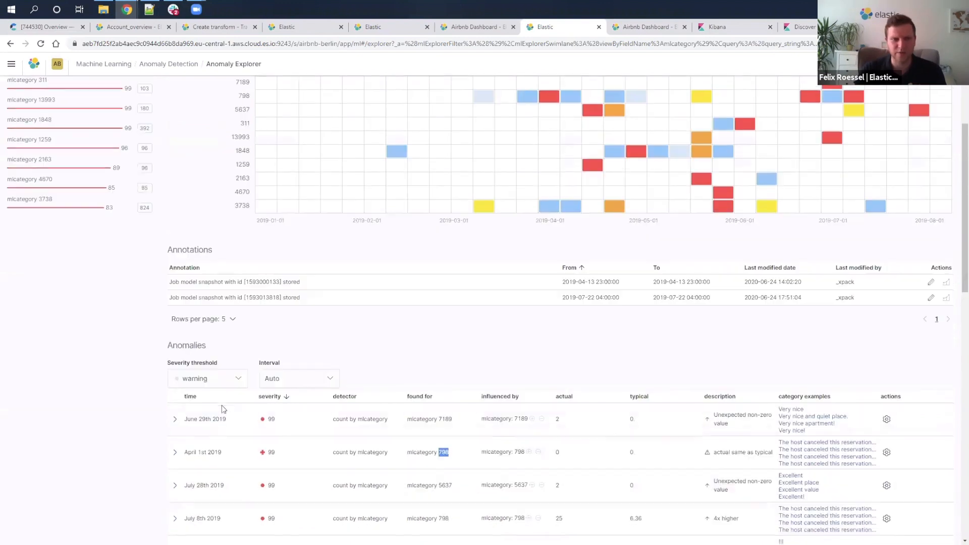
scroll(245, 386, "up", 3)
scroll(245, 386, "up", 1)
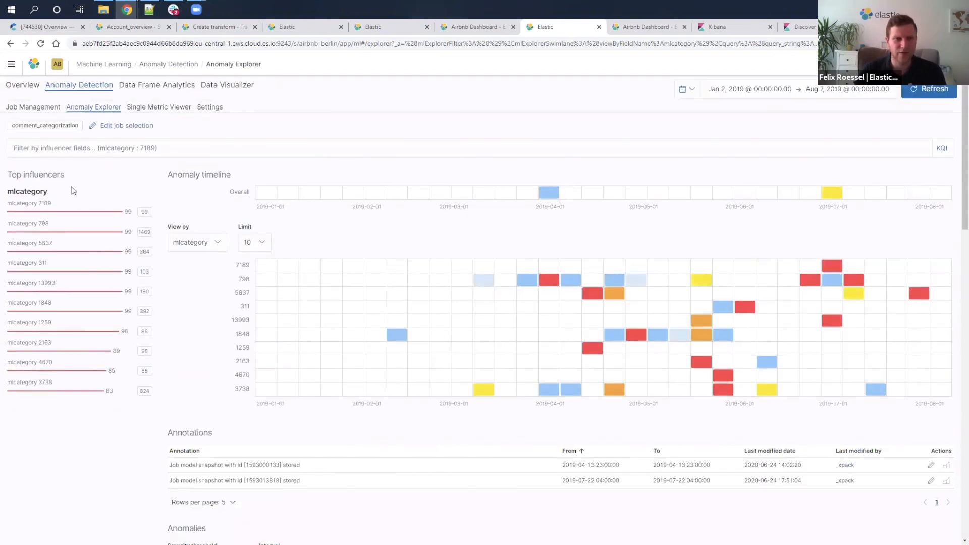
left_click(96, 150)
left_click(70, 166)
left_click(90, 164)
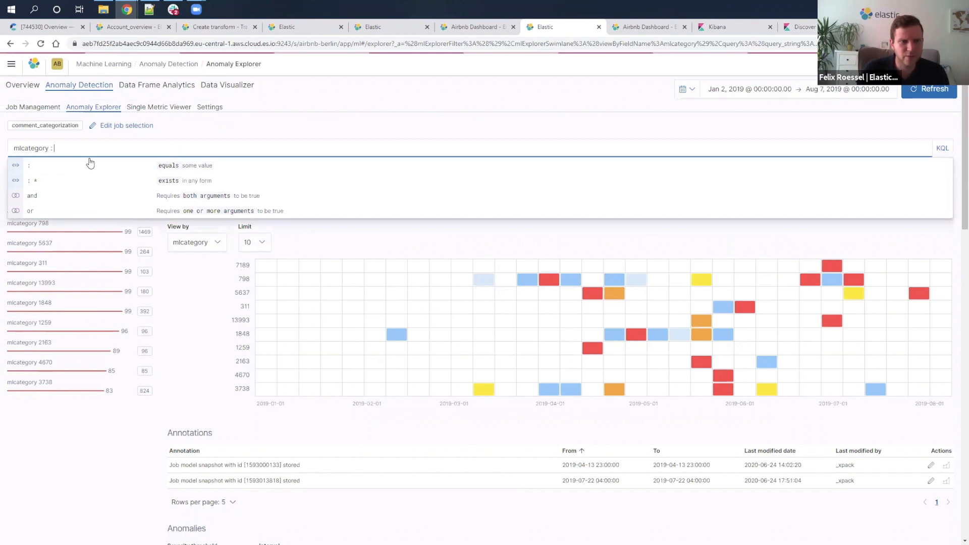
left_click(85, 164)
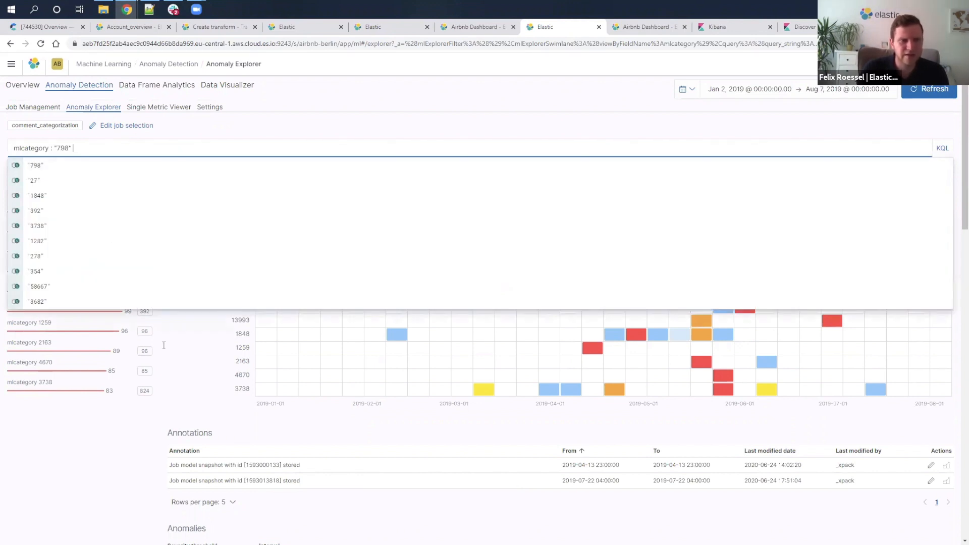
type("or")
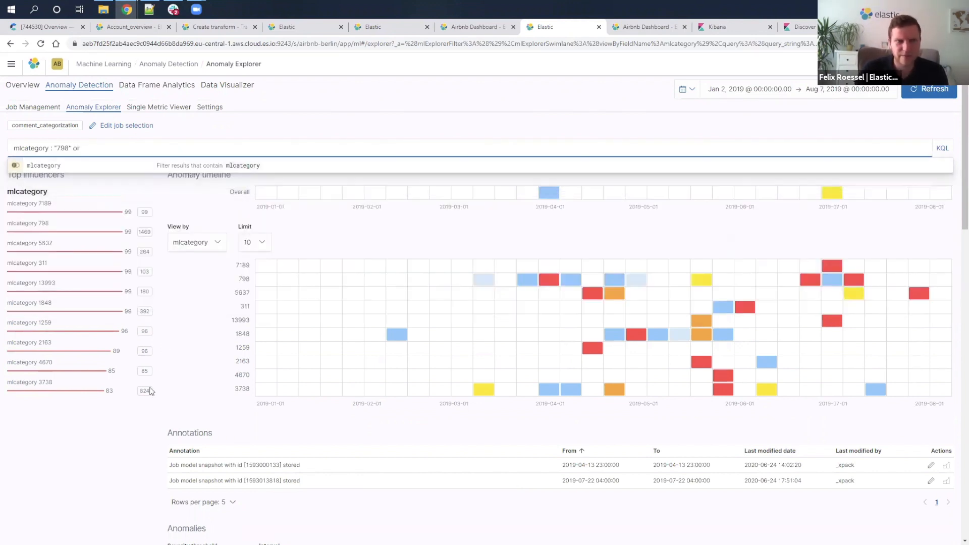
key("BackSpace")
key("BackSpace")
key("BackSpace")
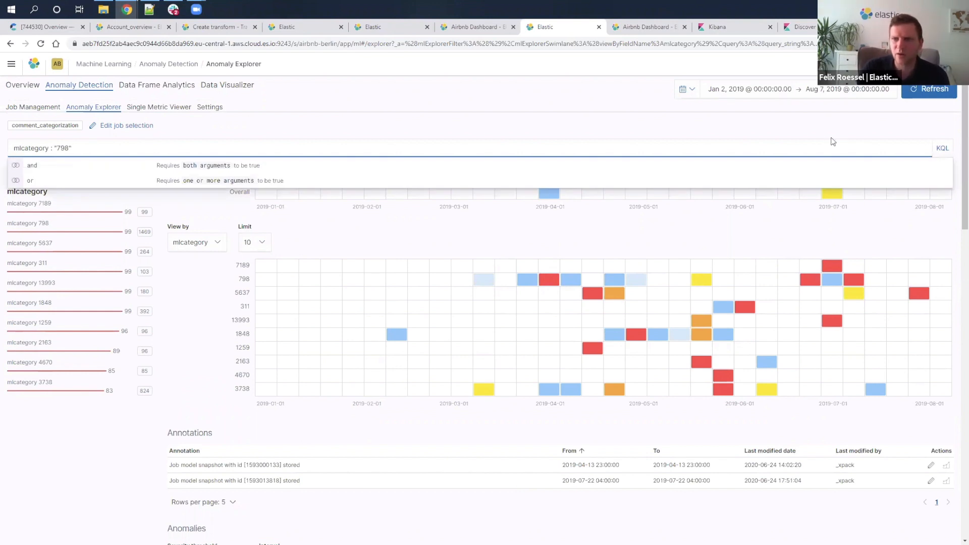
key("Return")
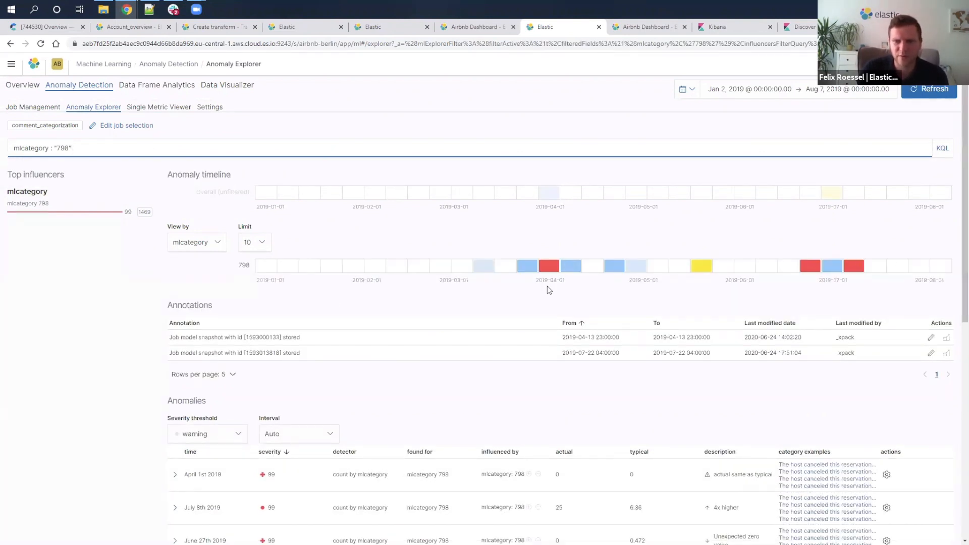
Examine the timeline cells of mlcategory 798 and its entries in the Anomalies table.
mouse_move(552, 271)
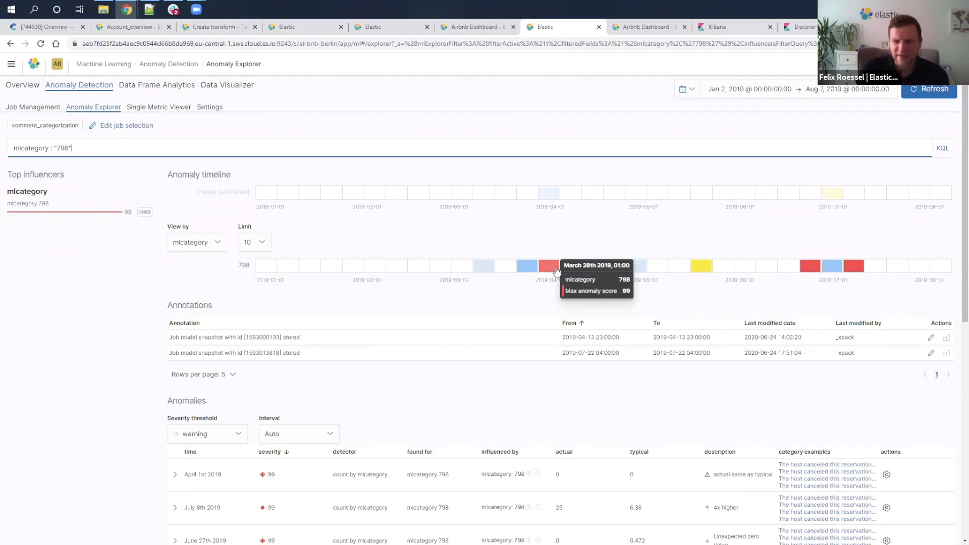
mouse_move(805, 268)
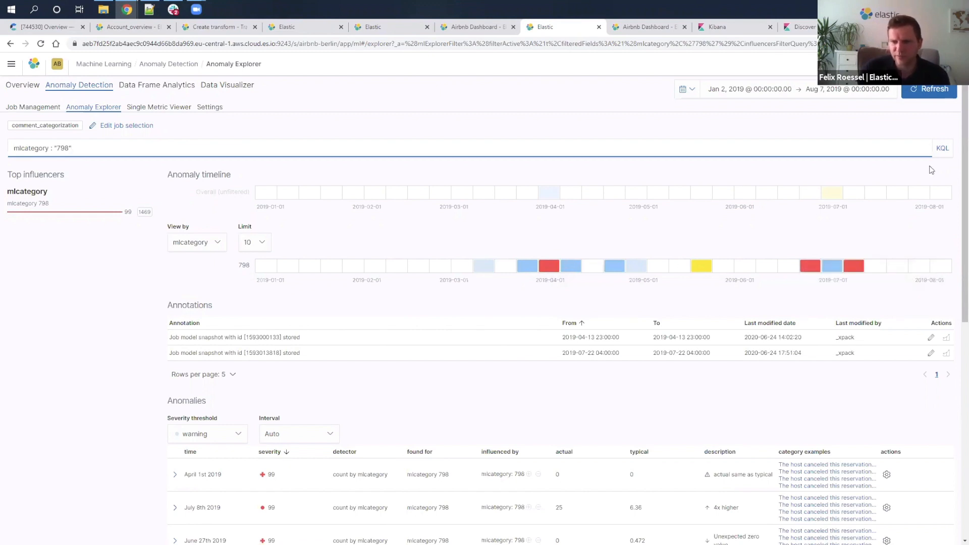
scroll(570, 383, "down", 1)
scroll(570, 382, "down", 5)
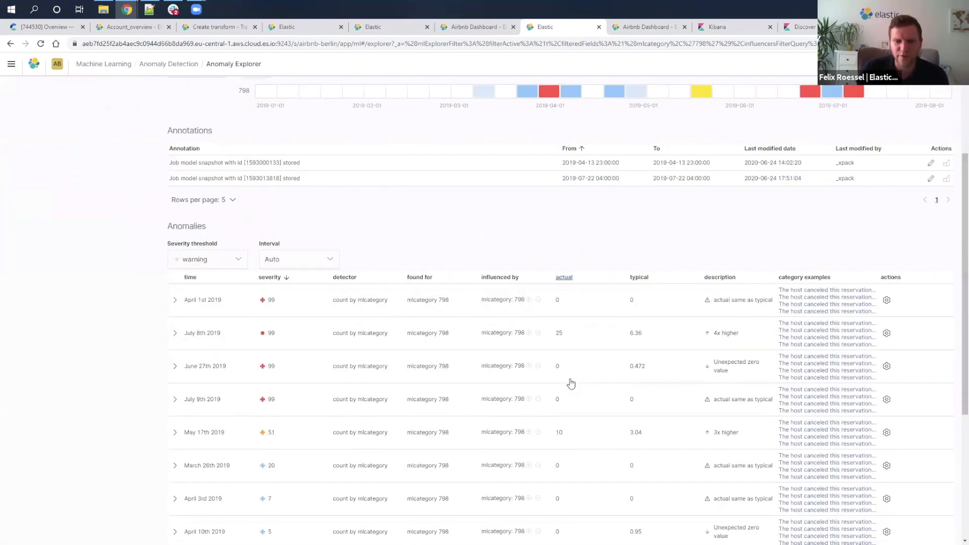
scroll(469, 227, "up", 1)
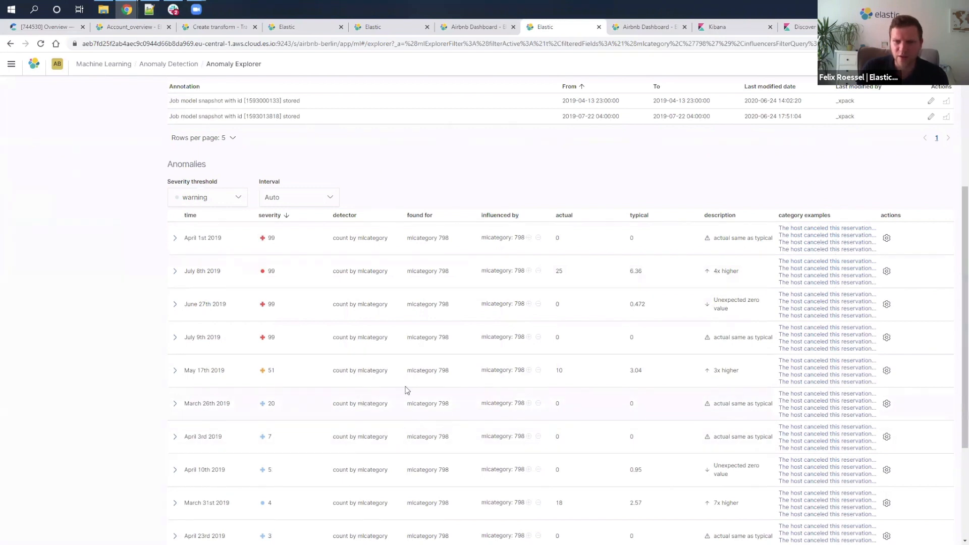
scroll(347, 282, "up", 1)
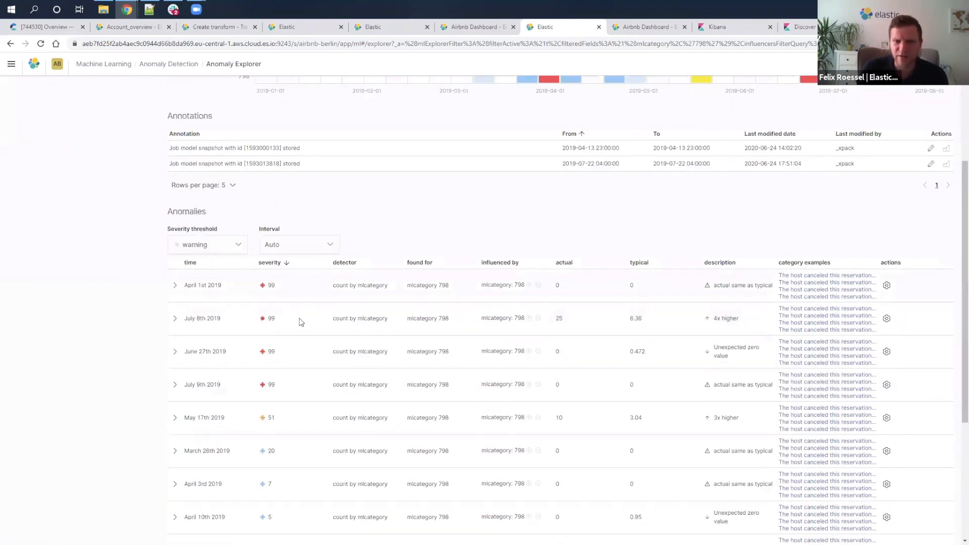
scroll(757, 302, "up", 1)
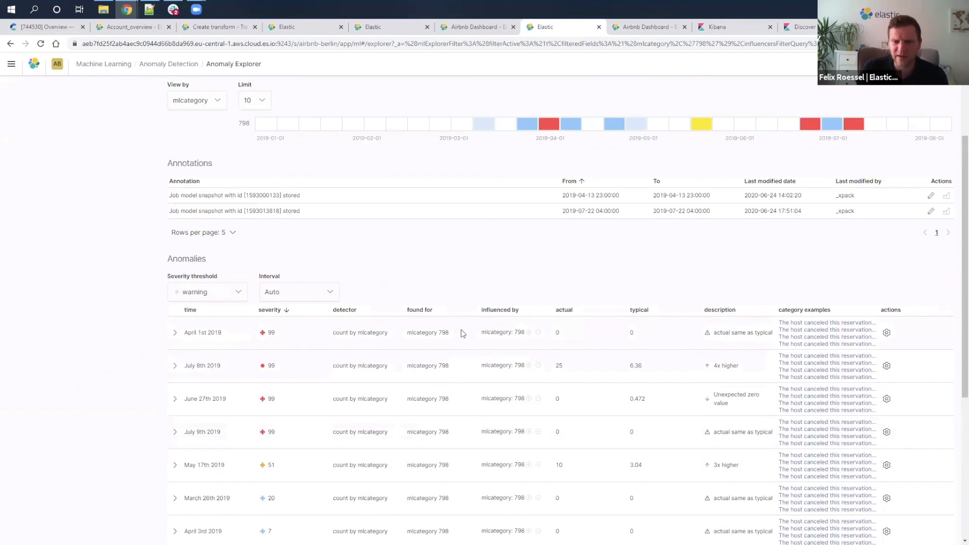
double_click(446, 334)
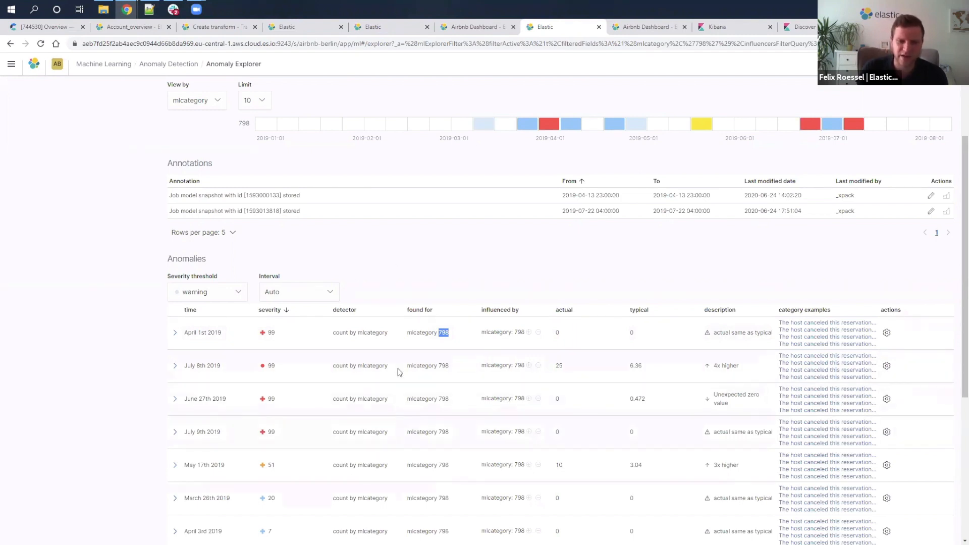
left_click(401, 268)
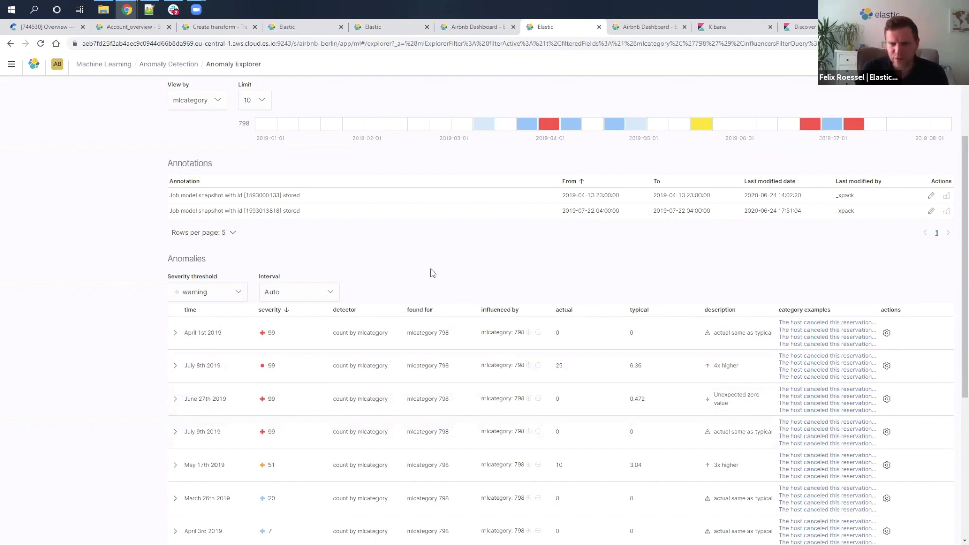
Clear the mlcategory influencer filter to restore all categories in the Anomaly Explorer.
scroll(432, 271, "up", 5)
scroll(136, 187, "down", 1)
triple_click(86, 102)
key("BackSpace")
left_click(83, 118)
left_click_drag(86, 100, 11, 95)
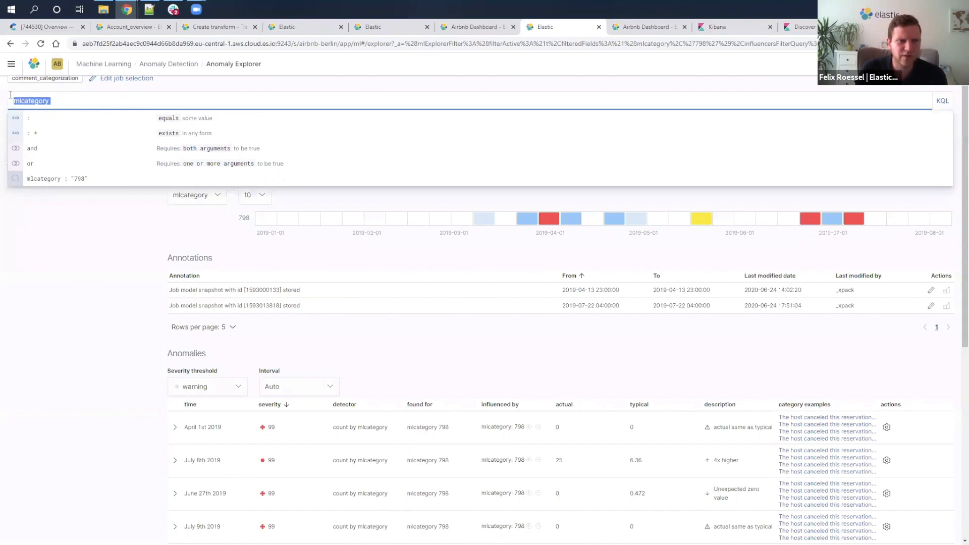
key("BackSpace")
key("Return")
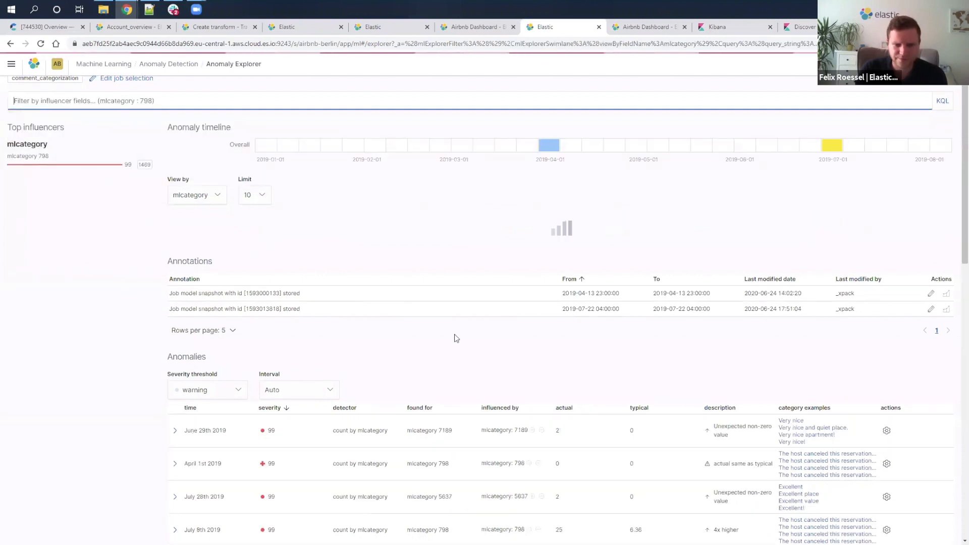
Examine the June 29th 2019 anomaly's description and the matching timeline cell for mlcategory 7189.
scroll(605, 404, "down", 5)
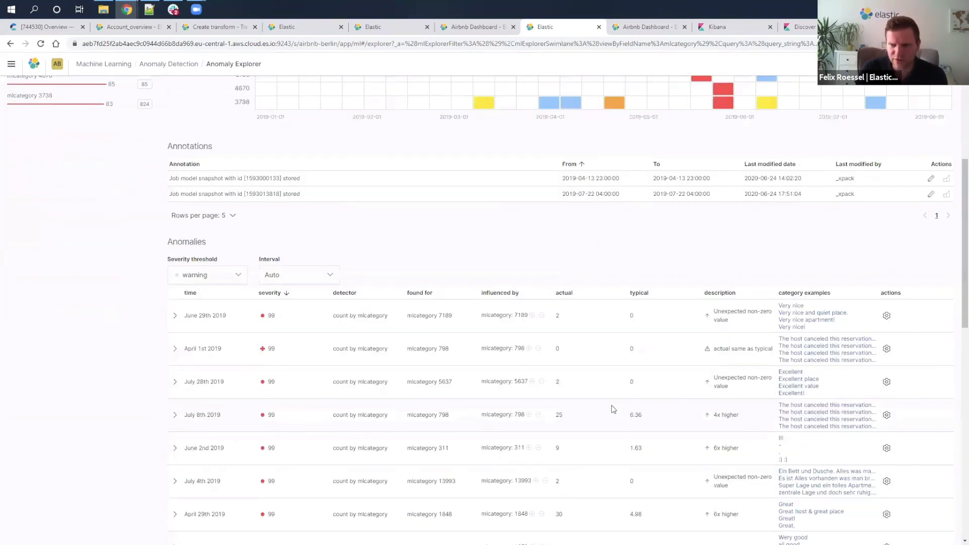
scroll(613, 409, "down", 3)
scroll(396, 184, "up", 1)
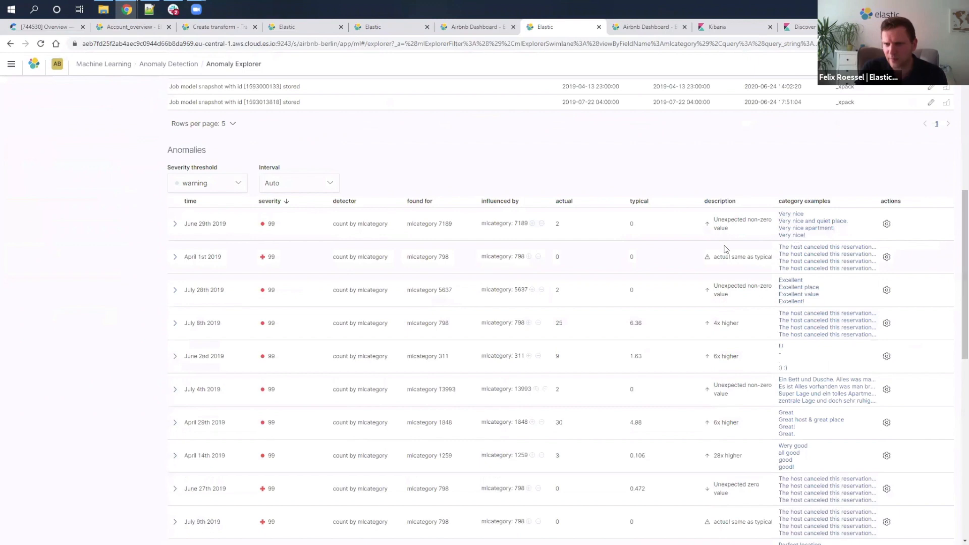
left_click_drag(736, 233, 713, 218)
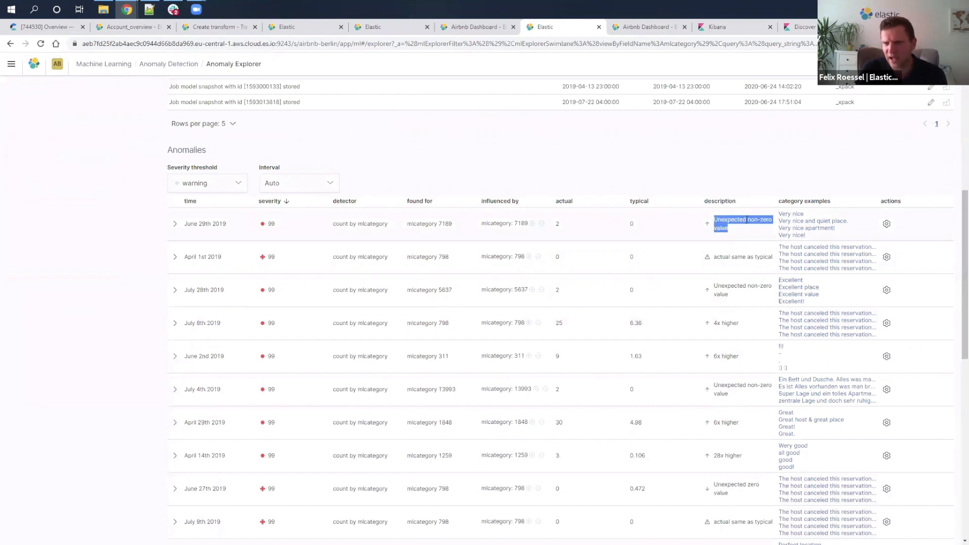
left_click(734, 235)
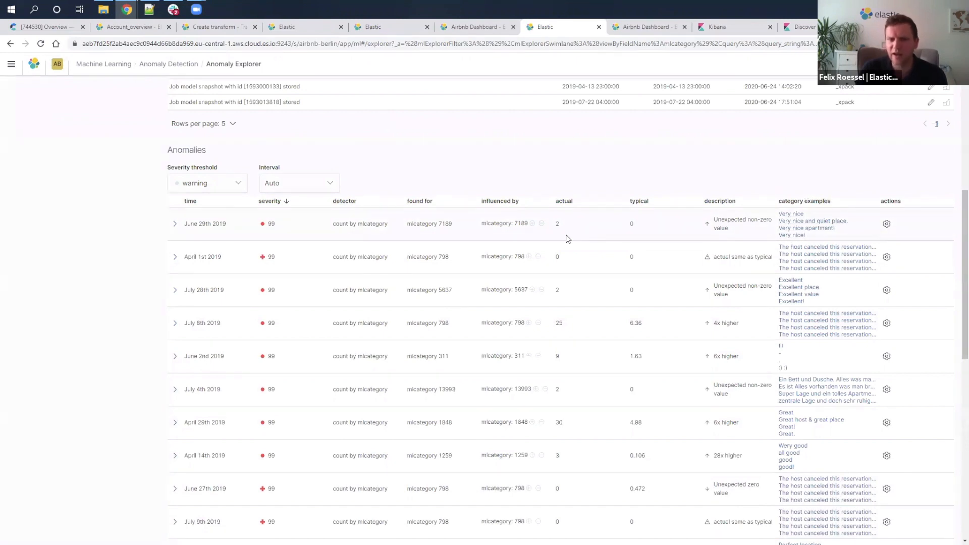
scroll(367, 308, "up", 3)
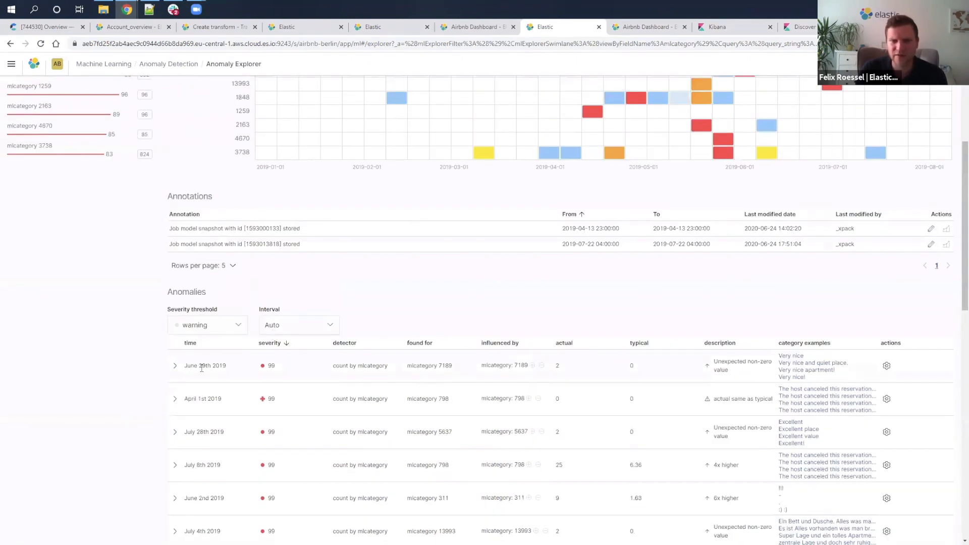
scroll(277, 366, "up", 2)
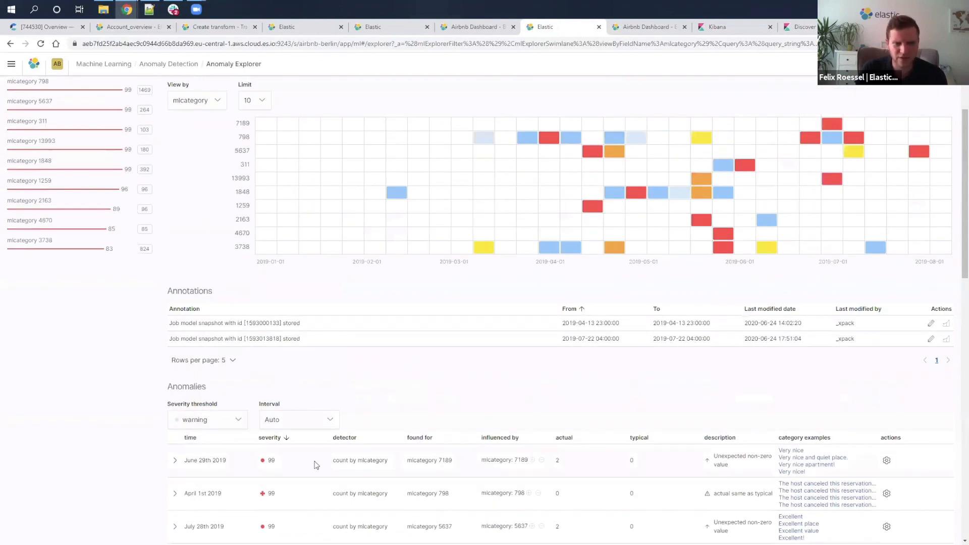
mouse_move(834, 126)
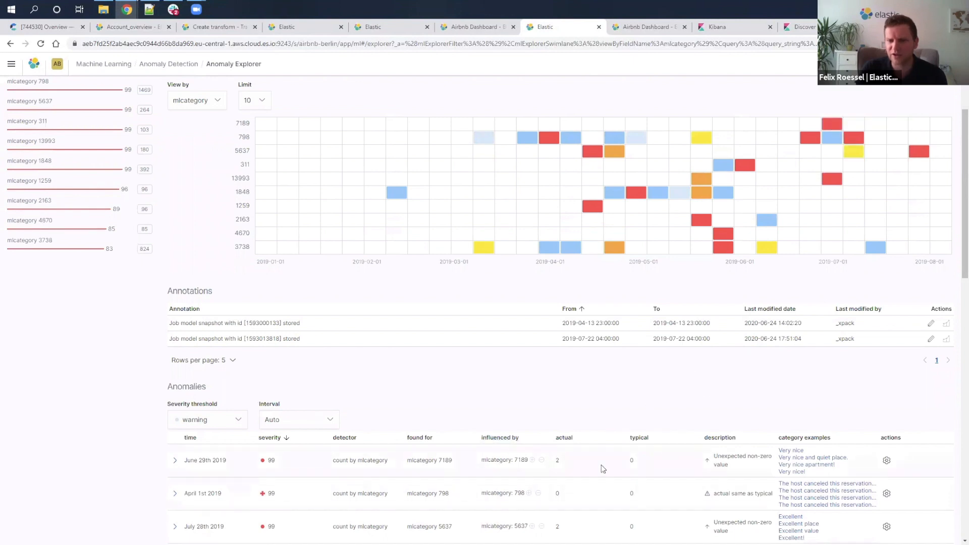
Compare actual and typical values in the Anomalies table, including the July 8th 2019 anomaly, alongside the category examples.
scroll(694, 426, "down", 2)
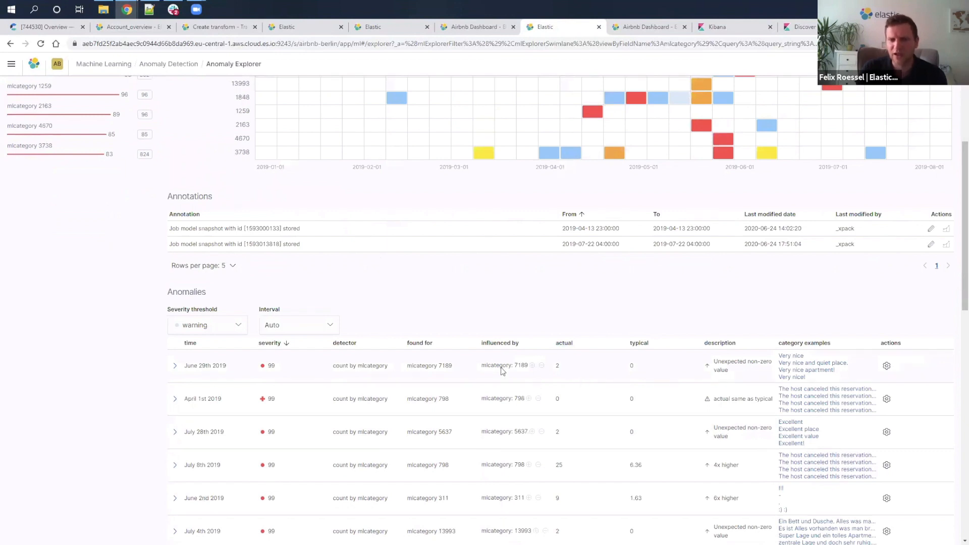
scroll(658, 375, "down", 1)
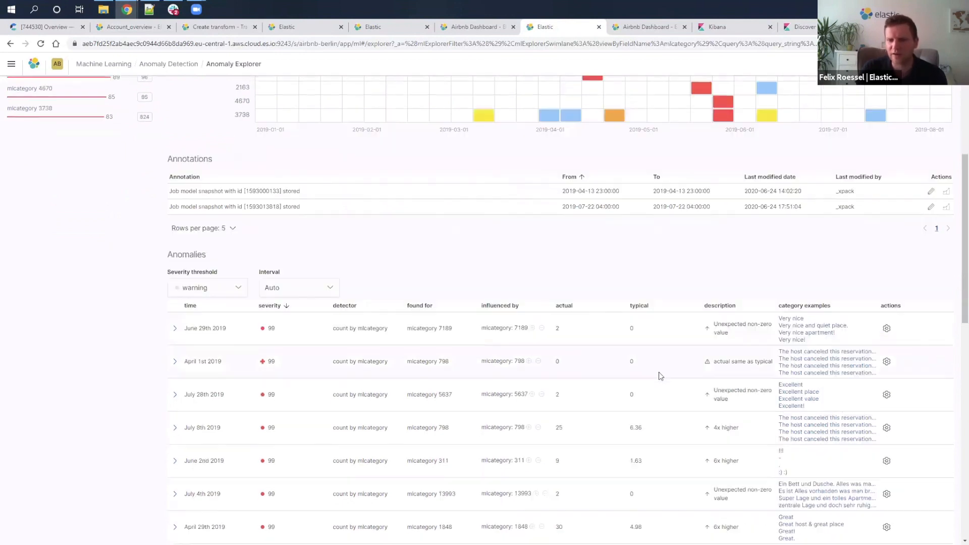
scroll(660, 373, "down", 2)
scroll(667, 322, "up", 1)
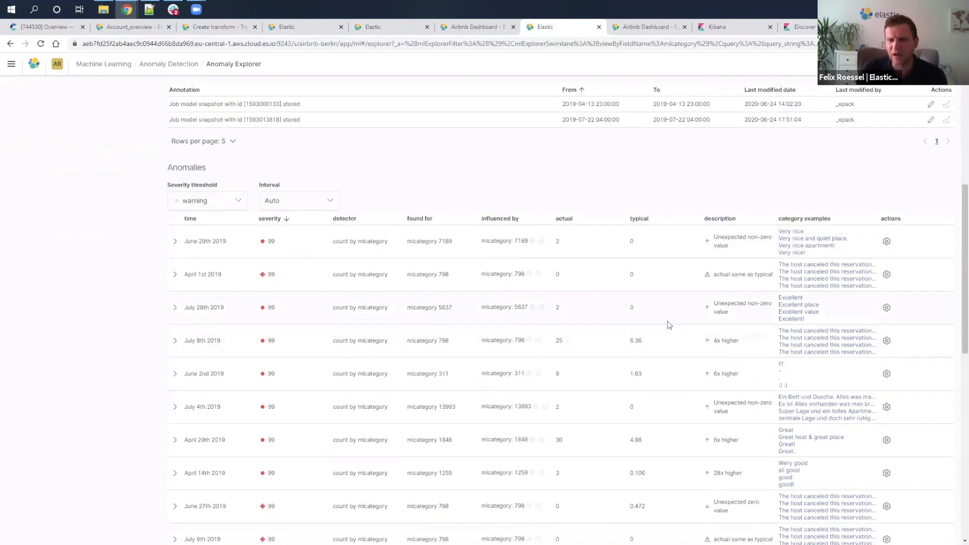
scroll(651, 356, "down", 1)
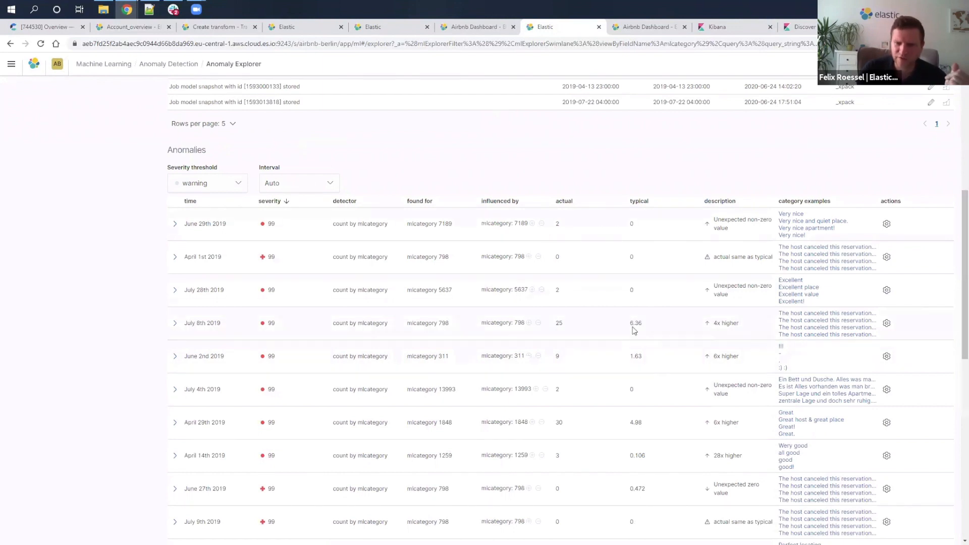
scroll(635, 330, "down", 1)
scroll(637, 329, "down", 1)
scroll(637, 329, "down", 1)
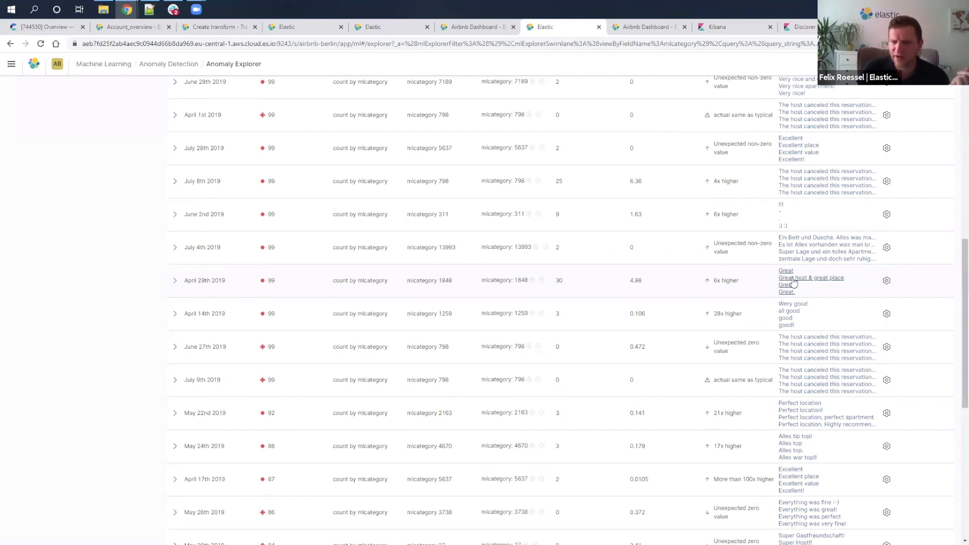
View the examples of the April 29th 2019 anomaly for mlcategory 1848 in Discover and inspect the comments:"Great" query.
double_click(557, 280)
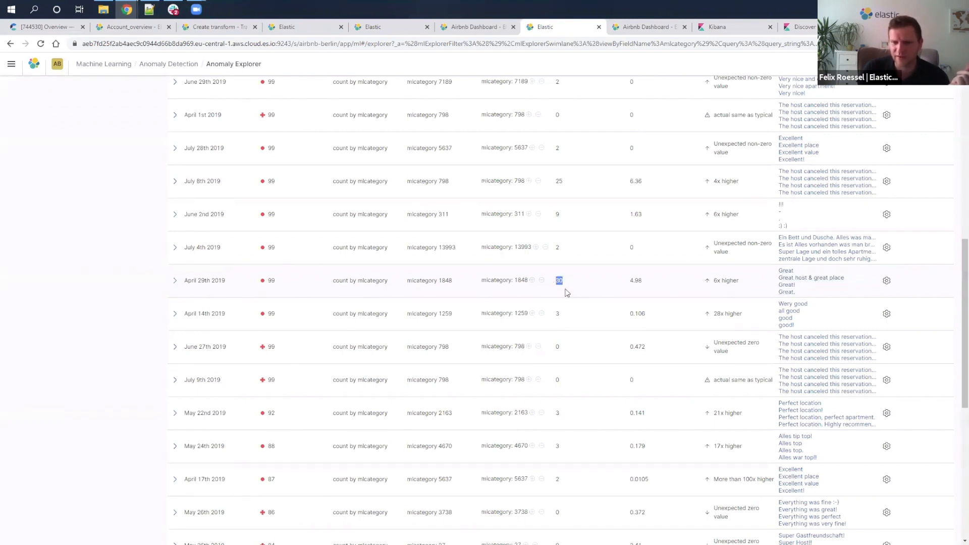
left_click(886, 281)
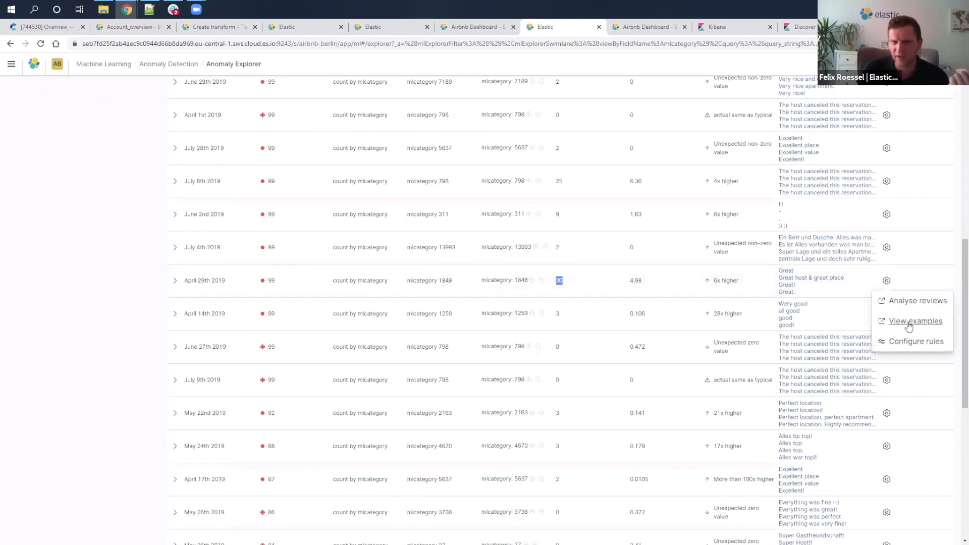
left_click(908, 325)
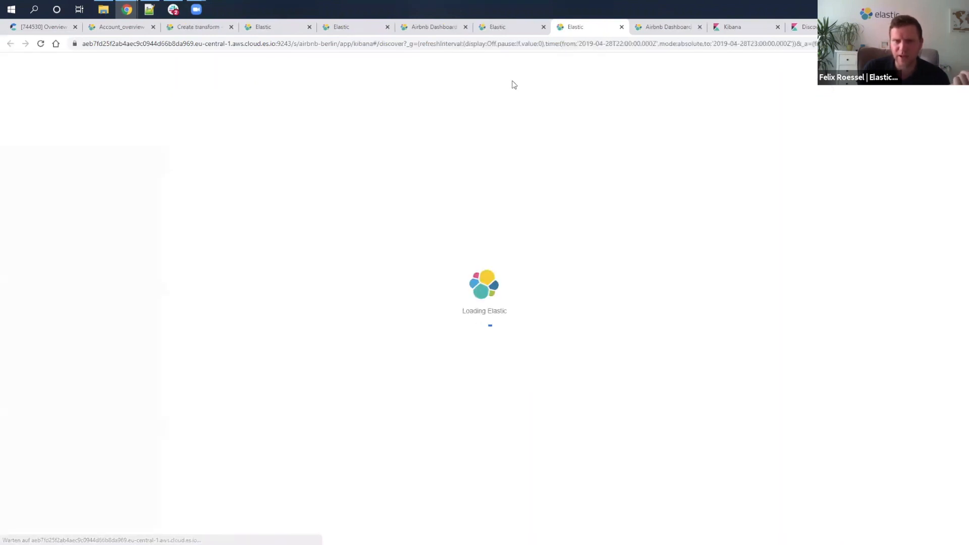
left_click(503, 27)
left_click(575, 31)
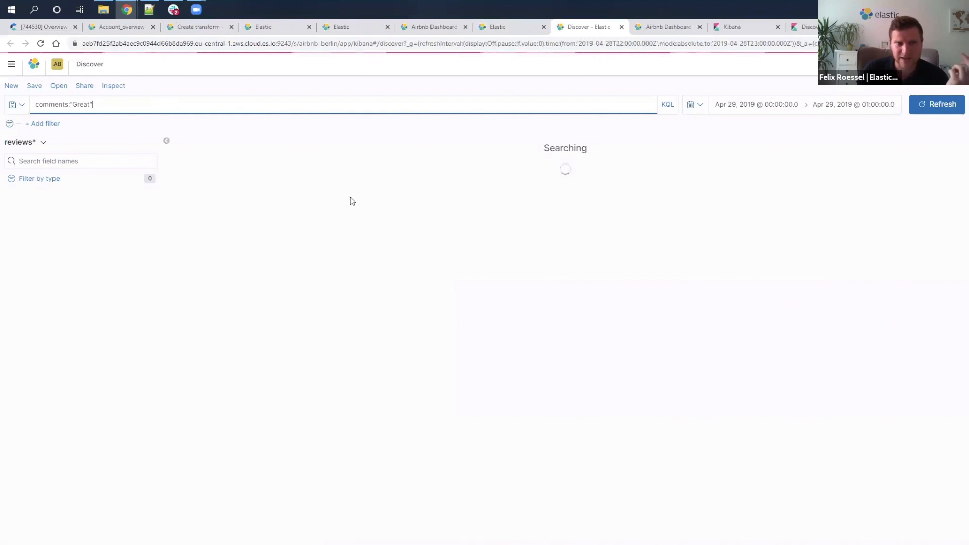
left_click_drag(116, 105, 41, 104)
left_click(126, 104)
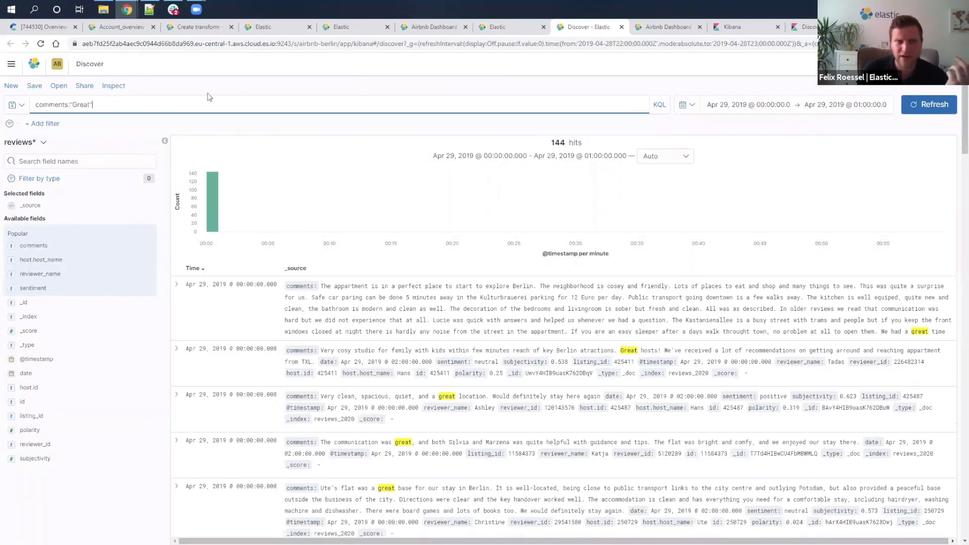
Read through the April 29th 2019 review comments matching "Great" in the Discover results.
left_click(225, 94)
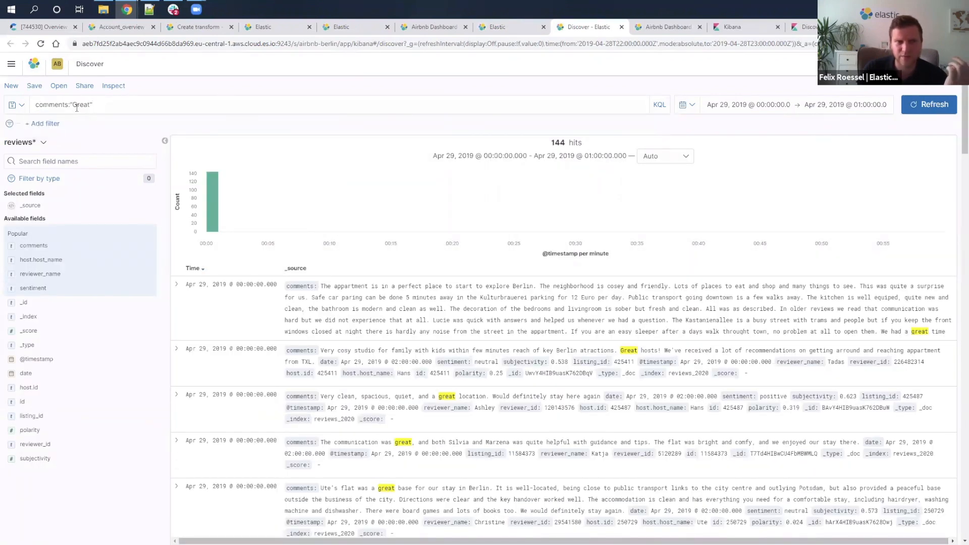
scroll(202, 183, "down", 1)
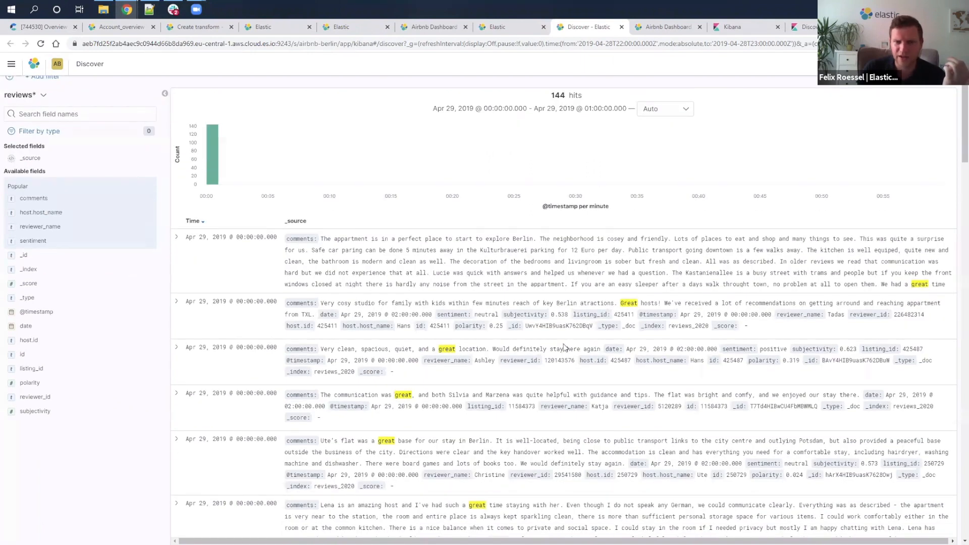
scroll(564, 347, "down", 5)
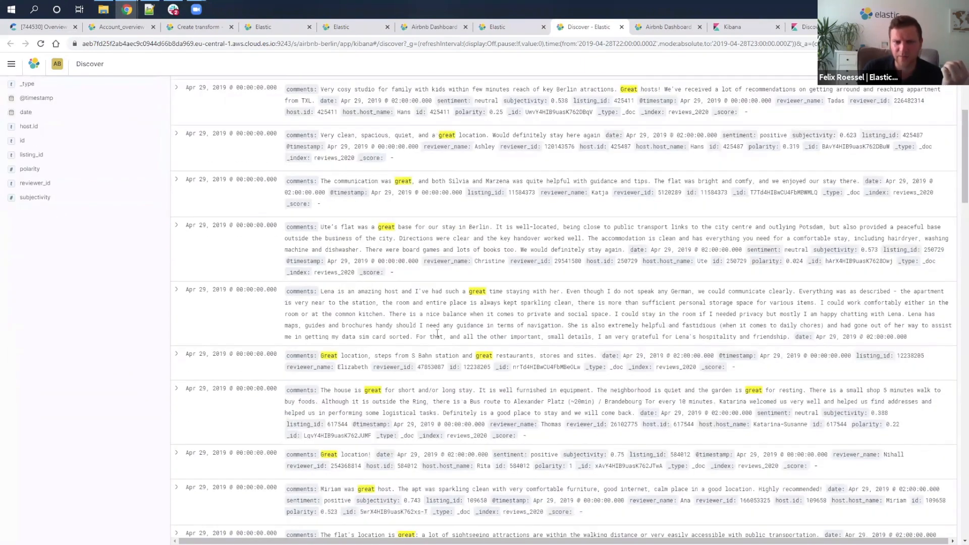
scroll(437, 333, "down", 8)
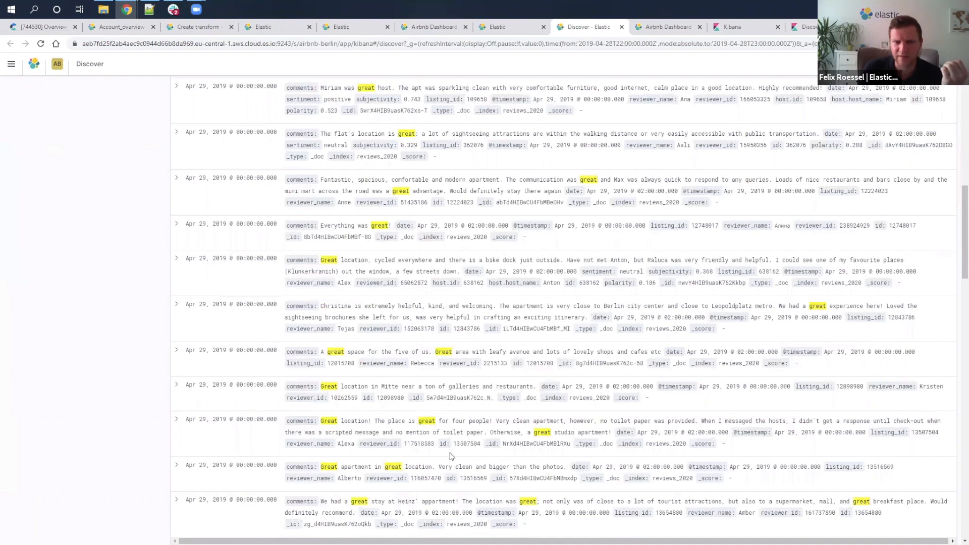
scroll(451, 455, "down", 3)
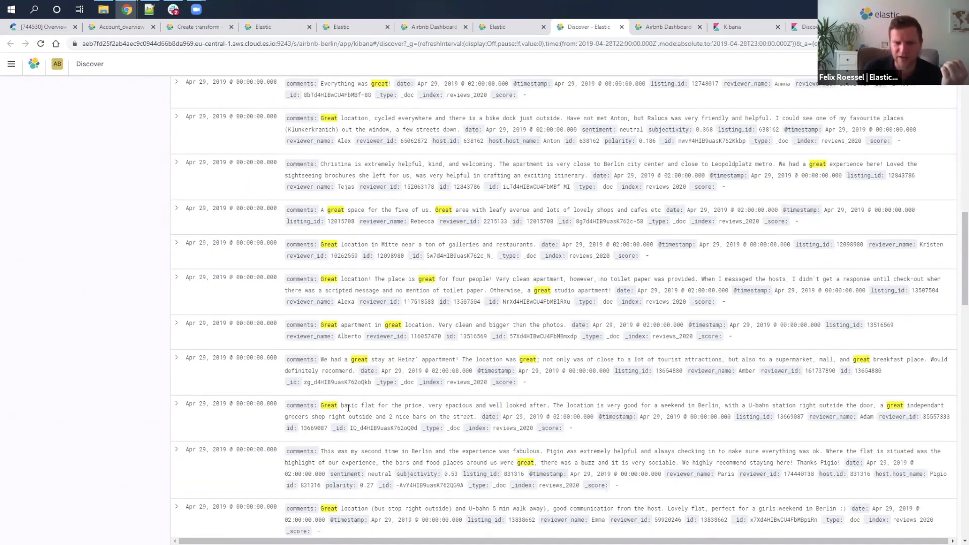
scroll(348, 407, "up", 3)
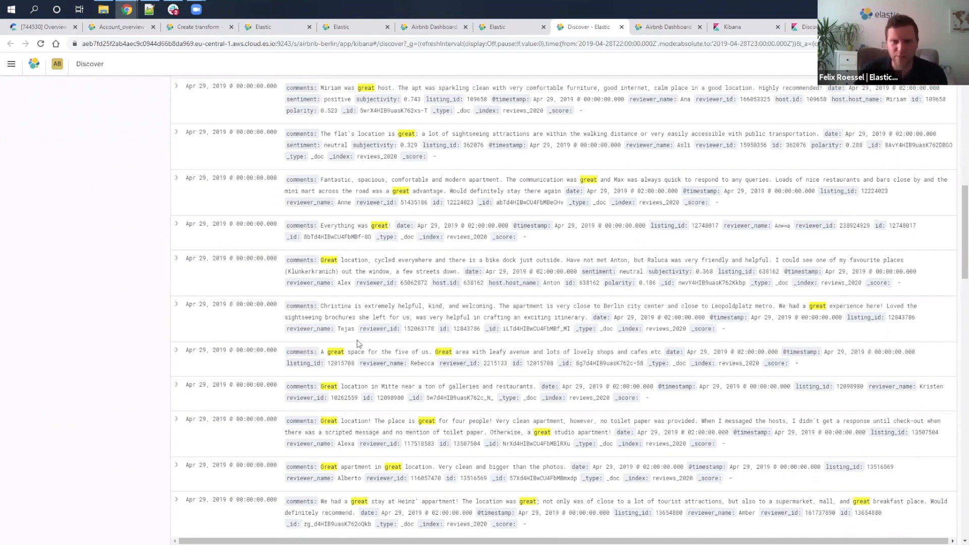
scroll(403, 383, "up", 5)
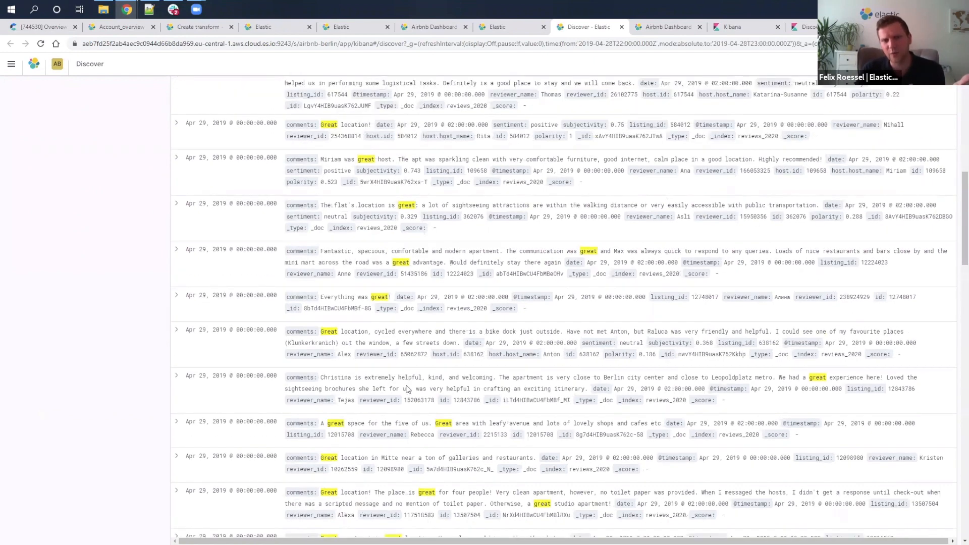
scroll(407, 385, "up", 8)
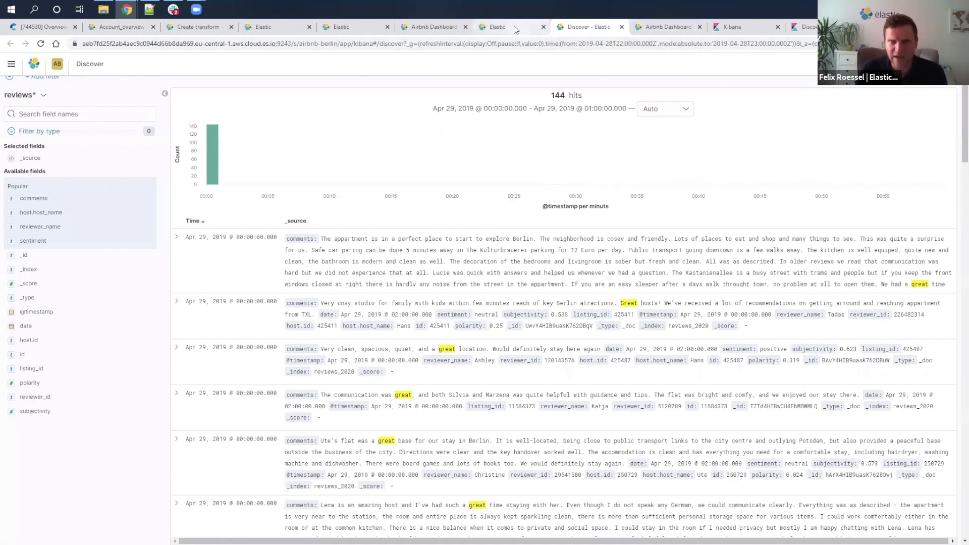
Return to the Anomaly Explorer and run Analyse reviews on the April 29th 2019 anomaly for mlcategory 1848.
left_click(497, 27)
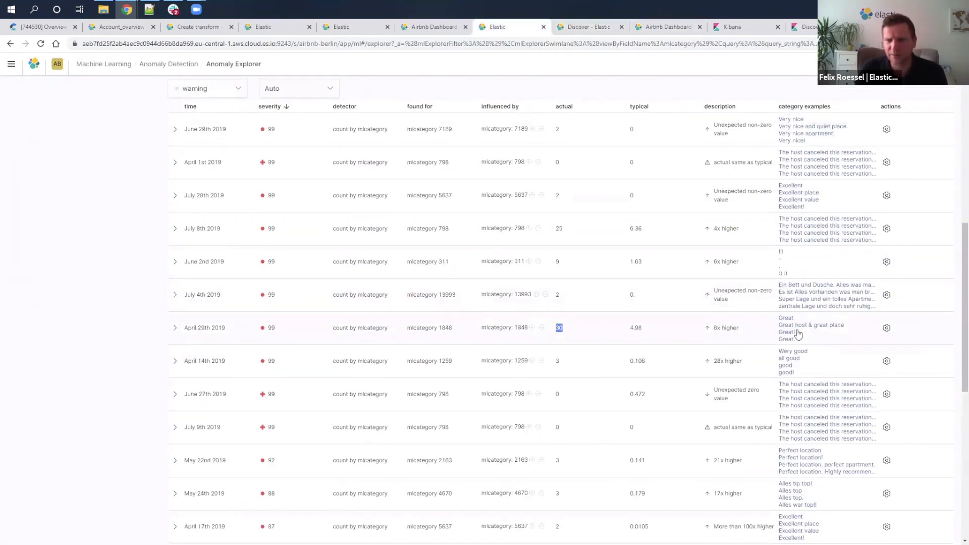
left_click(886, 329)
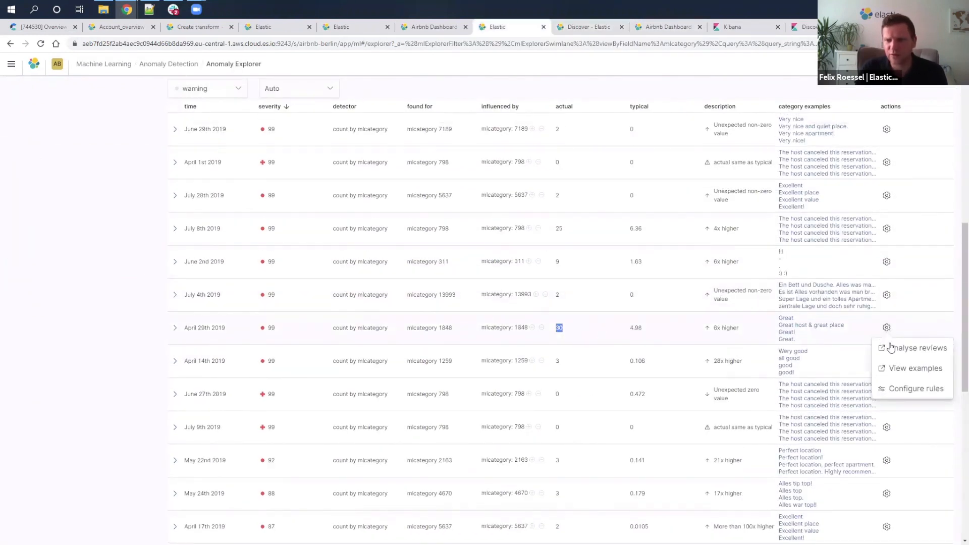
left_click(917, 348)
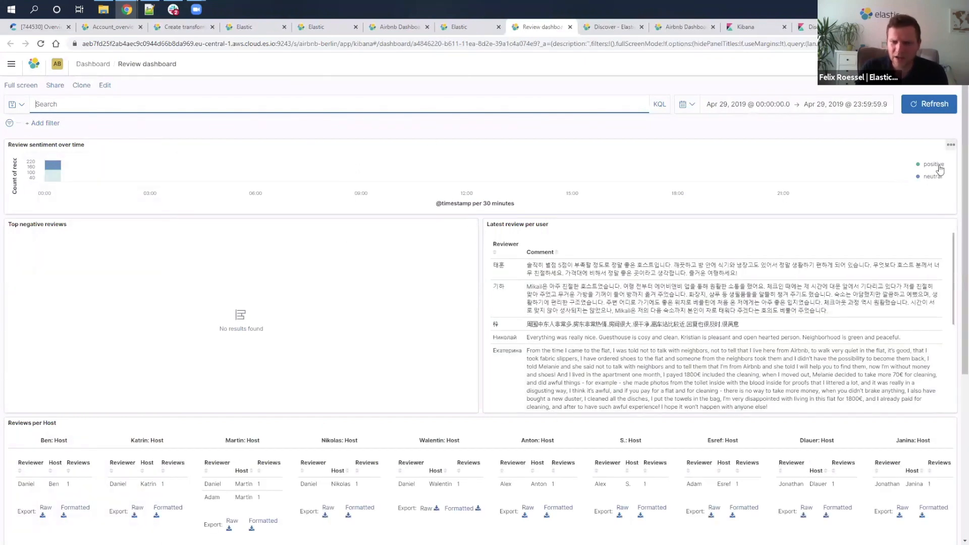
Examine the Reviews per Host tables and the Reviews with comments list on the Review dashboard.
scroll(955, 149, "down", 5)
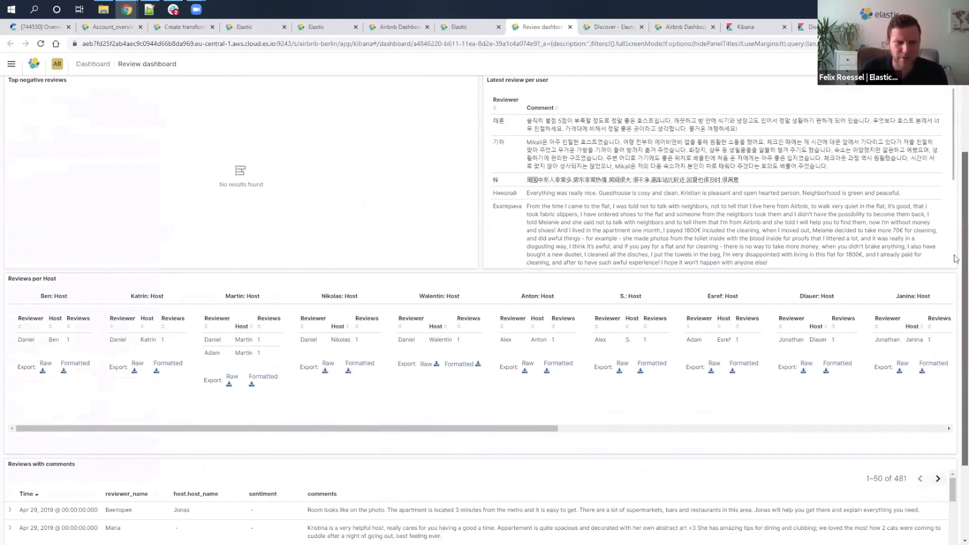
left_click_drag(19, 189, 71, 201)
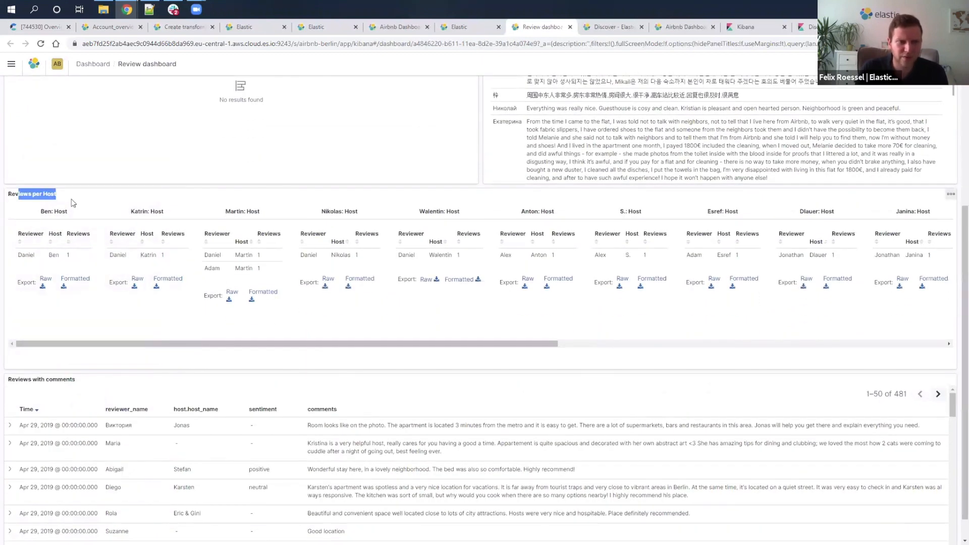
left_click(77, 200)
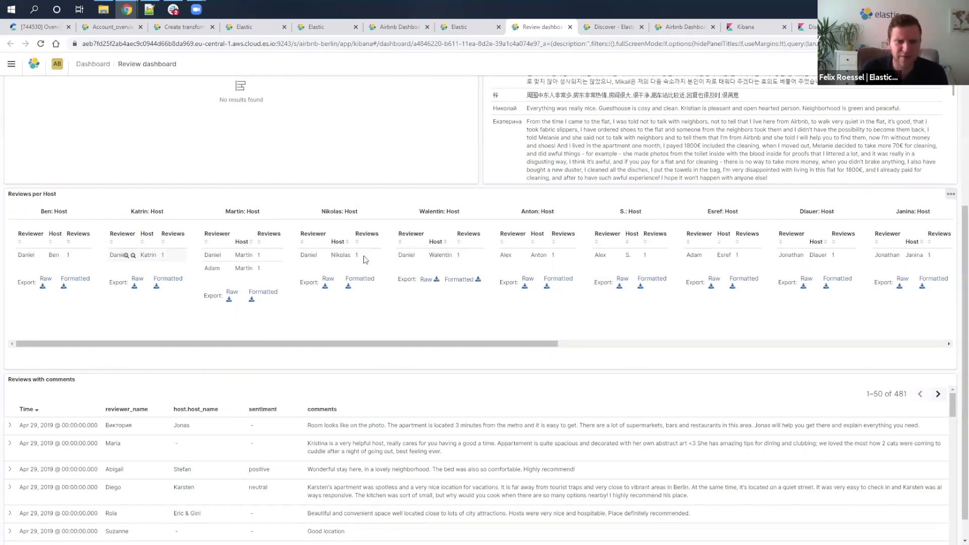
left_click_drag(417, 345, 396, 351)
left_click_drag(483, 349, 361, 339)
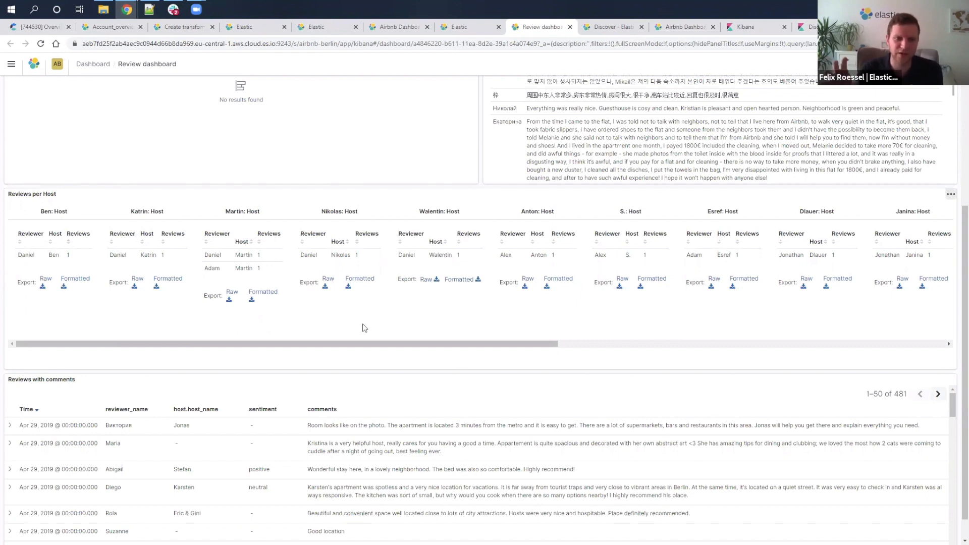
scroll(364, 328, "down", 1)
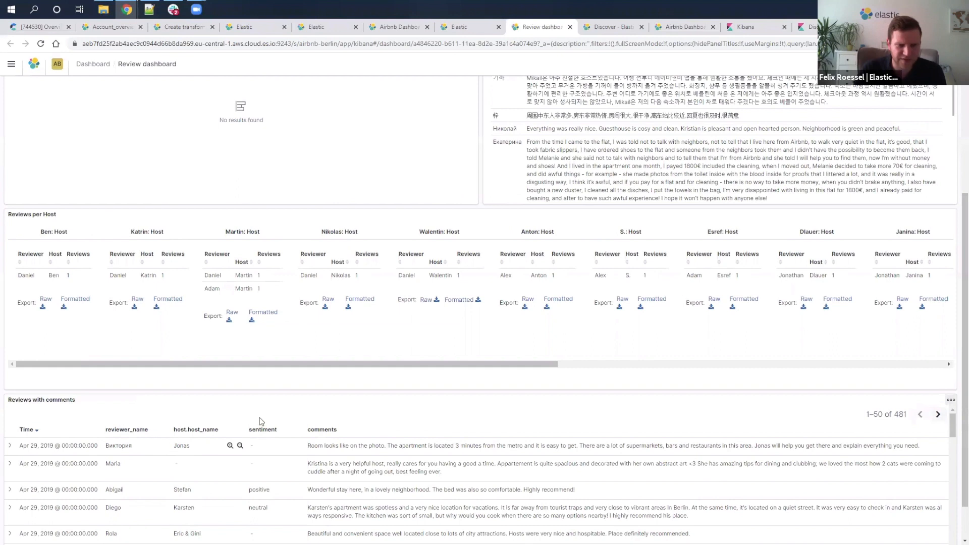
scroll(295, 473, "down", 1)
scroll(295, 473, "down", 1)
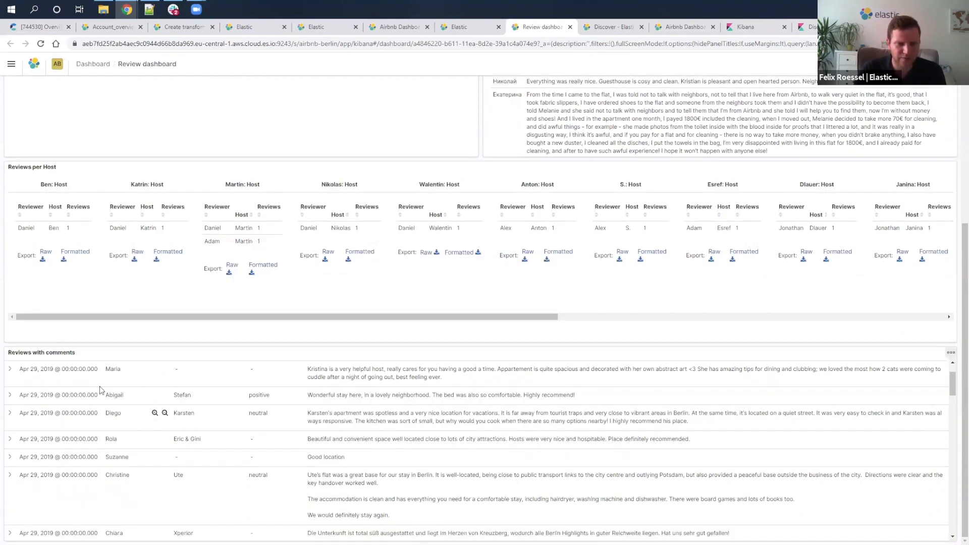
Filter the Review dashboard for the reviewer listed in the second host's Reviews per Host table.
scroll(244, 393, "up", 2)
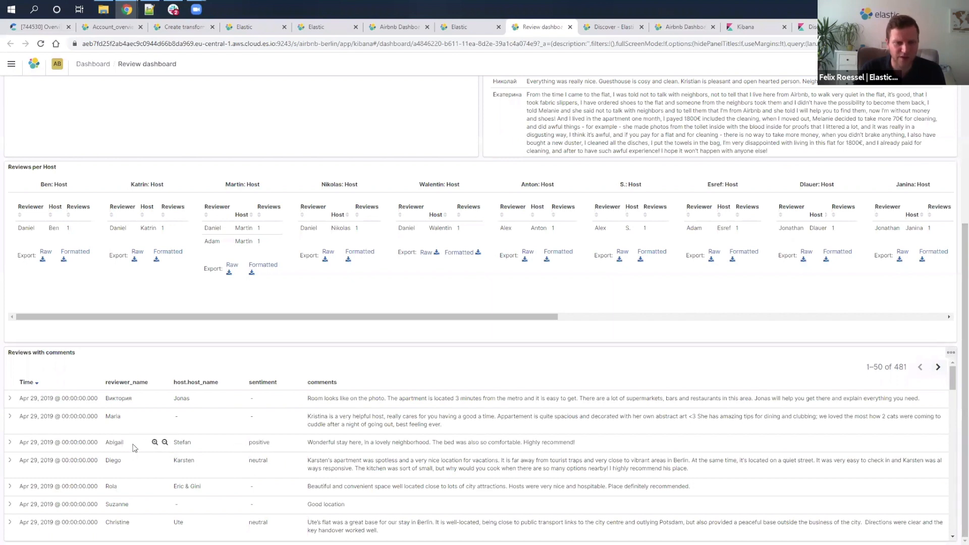
scroll(128, 293, "up", 2)
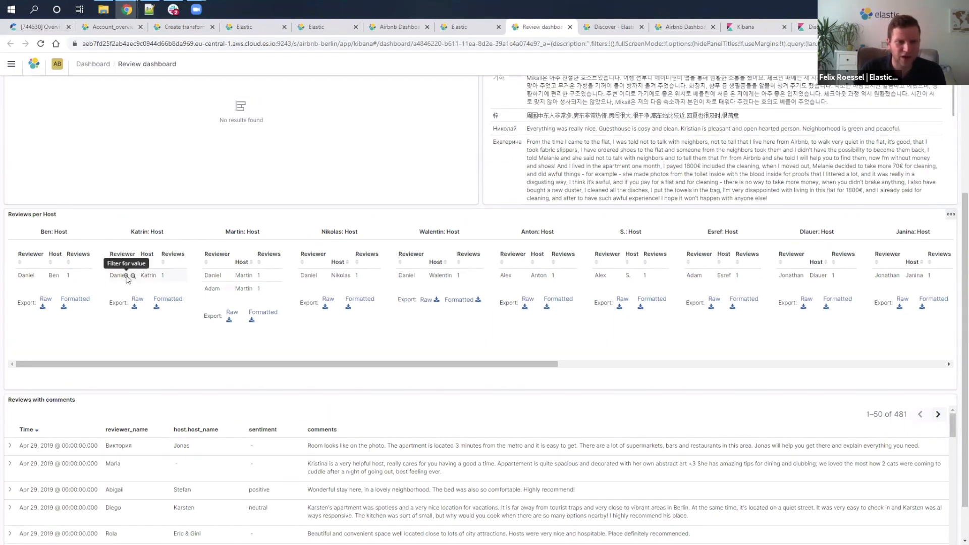
left_click(126, 276)
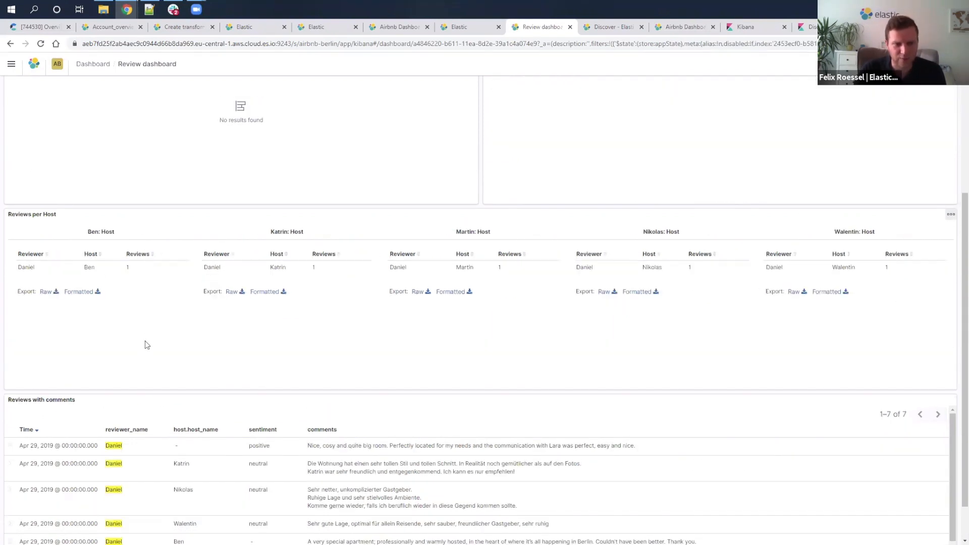
Compare the filtered reviewer's comments, hosts and sentiments in Reviews with comments, and check the other dashboard panels.
scroll(259, 378, "down", 2)
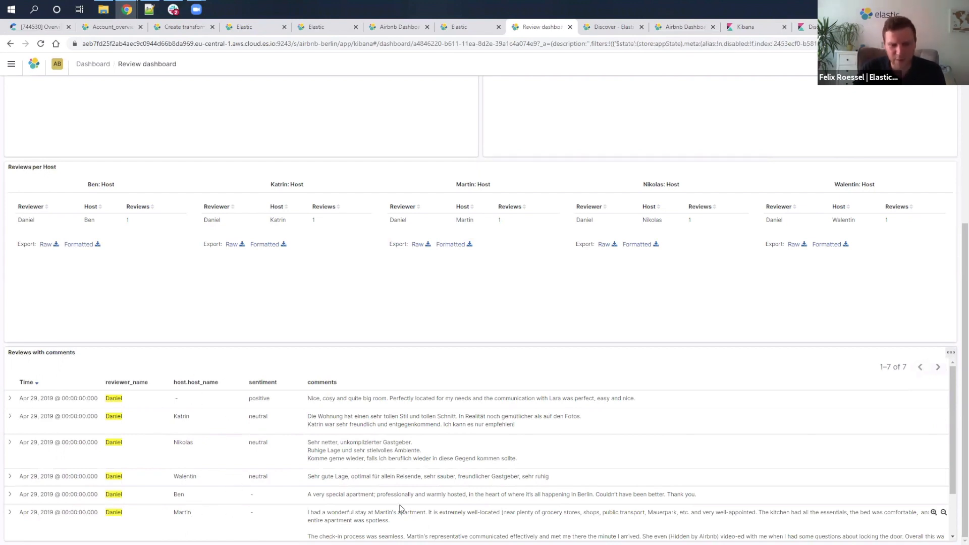
scroll(402, 507, "down", 2)
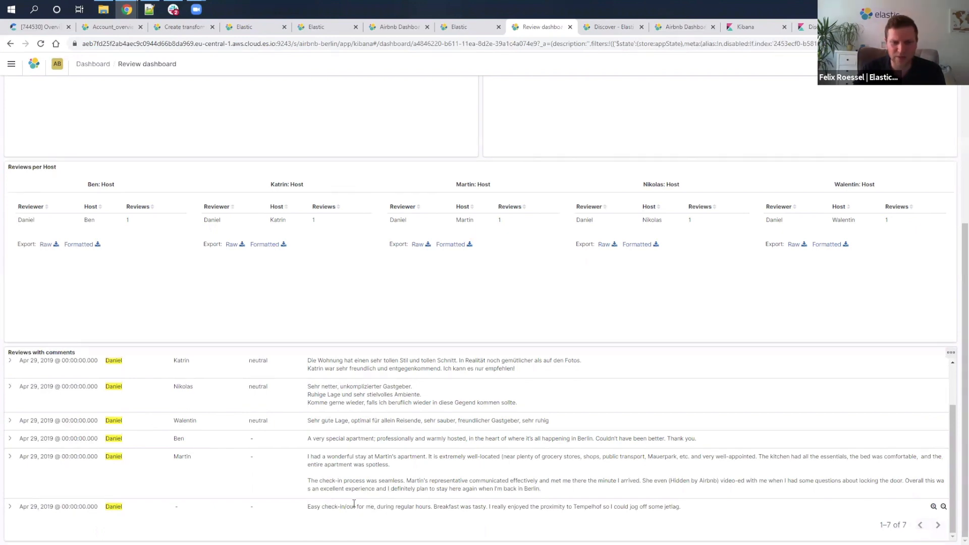
scroll(353, 504, "up", 2)
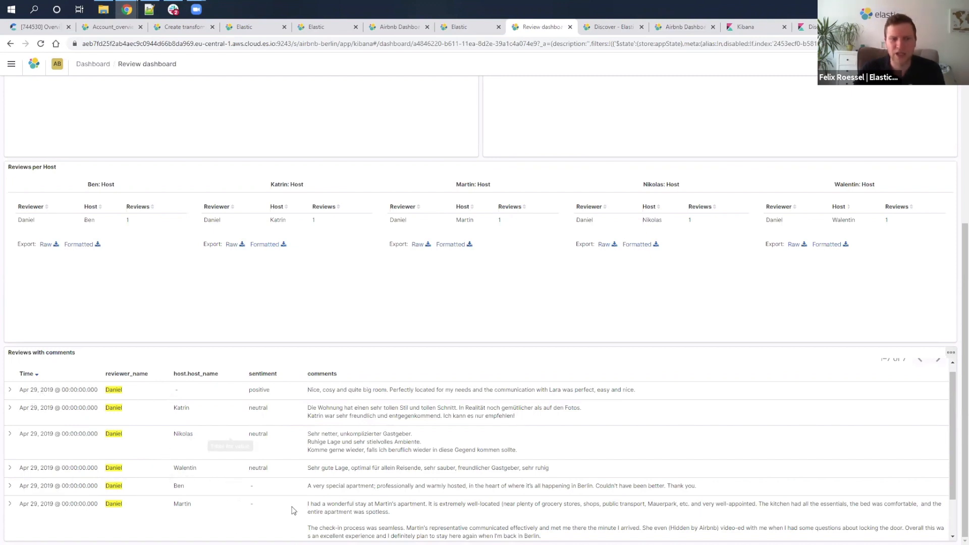
scroll(293, 510, "down", 1)
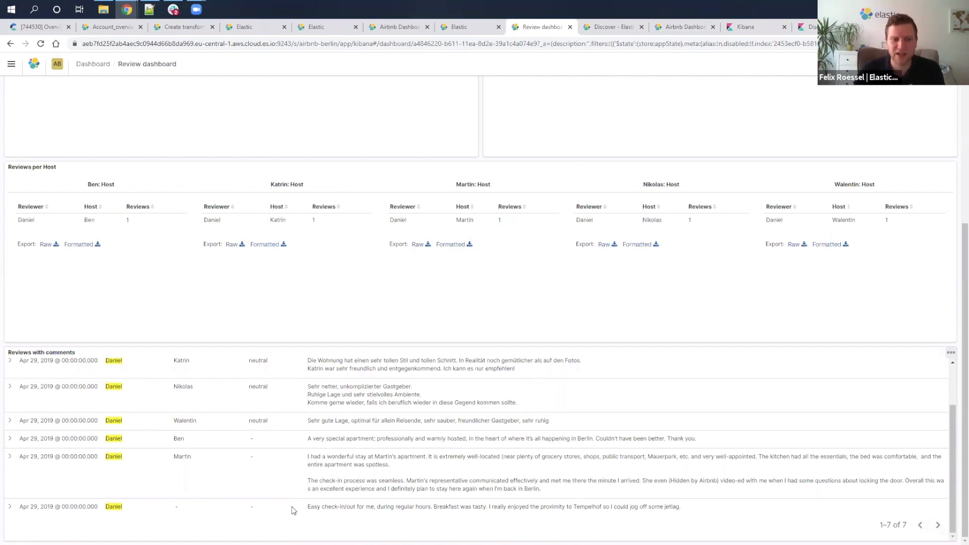
scroll(303, 494, "up", 3)
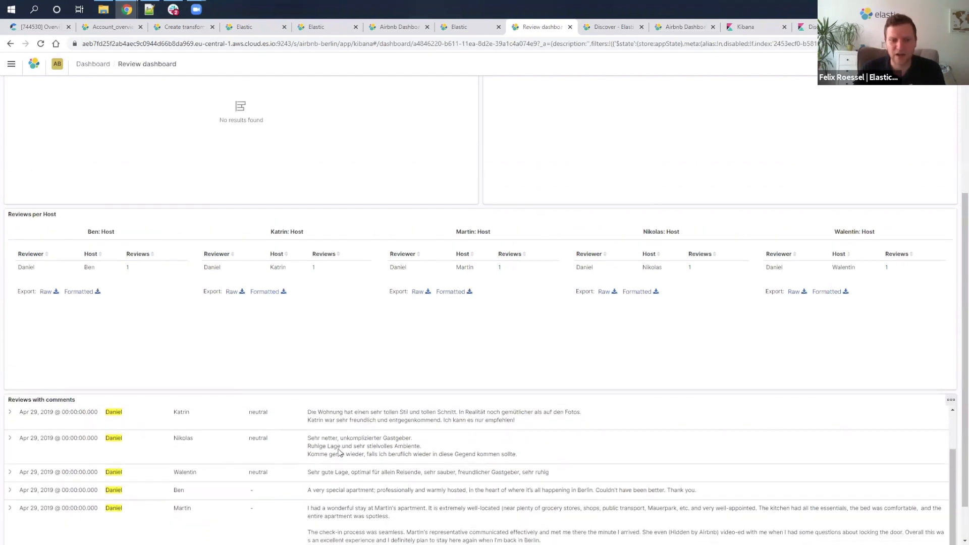
scroll(401, 467, "down", 1)
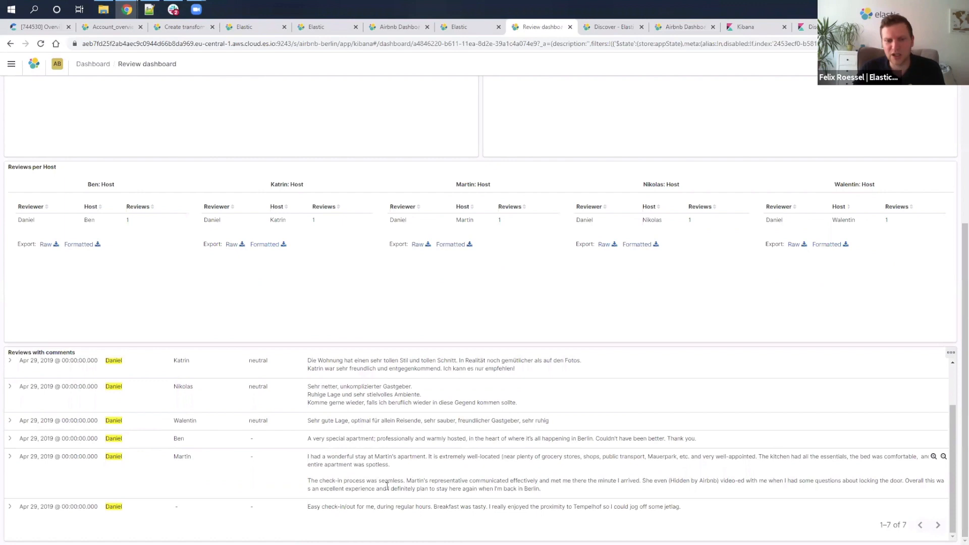
scroll(387, 485, "up", 1)
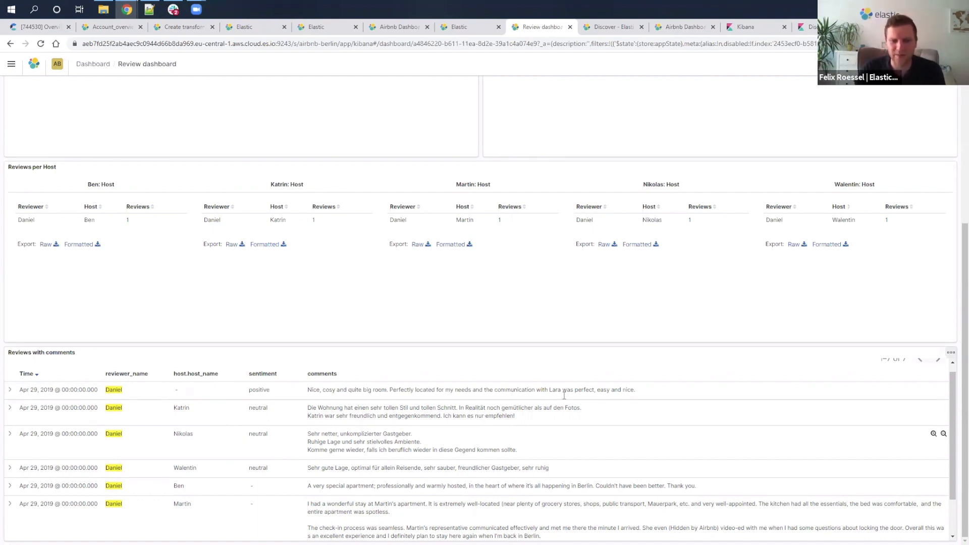
scroll(353, 469, "down", 2)
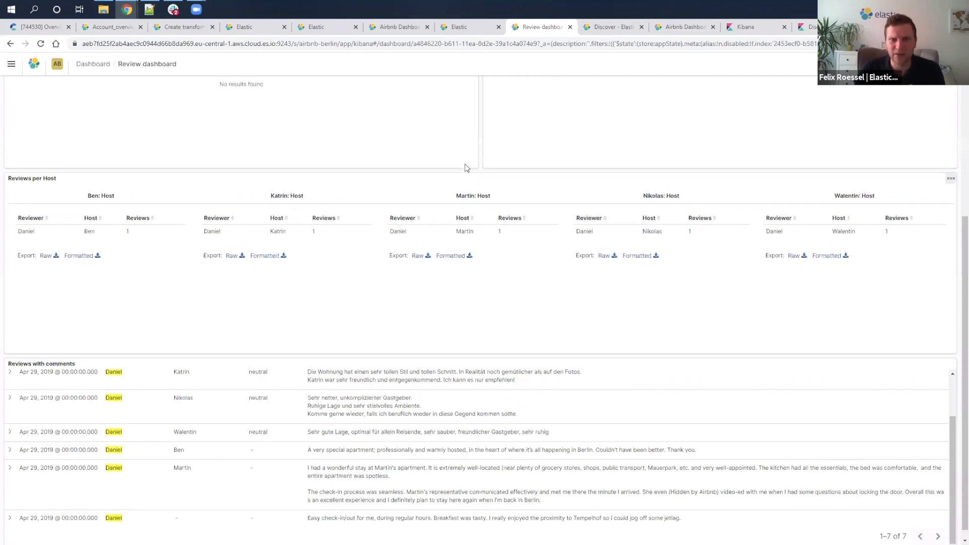
scroll(465, 166, "up", 4)
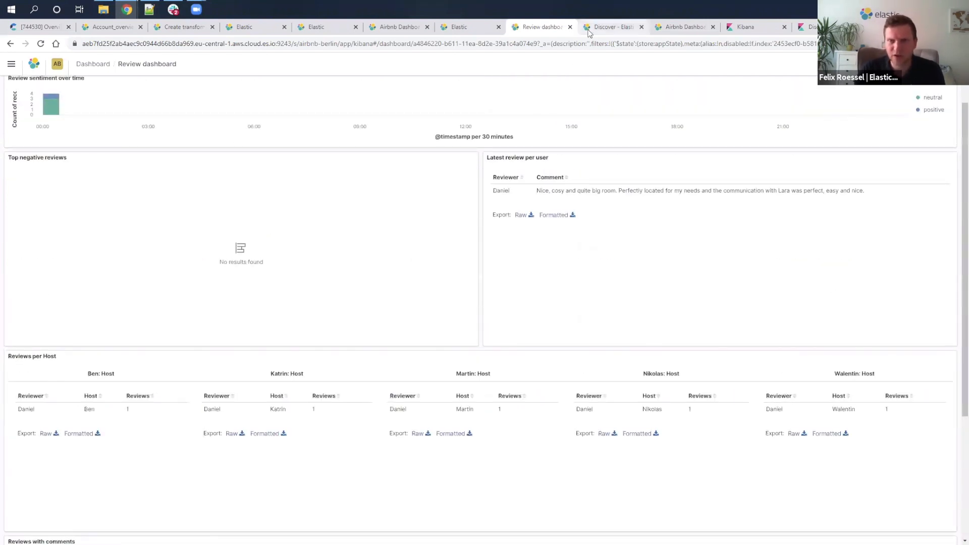
Open the saved Reviews graph in Graph and inspect the dense central cluster linking reviewers and hosts.
left_click(12, 64)
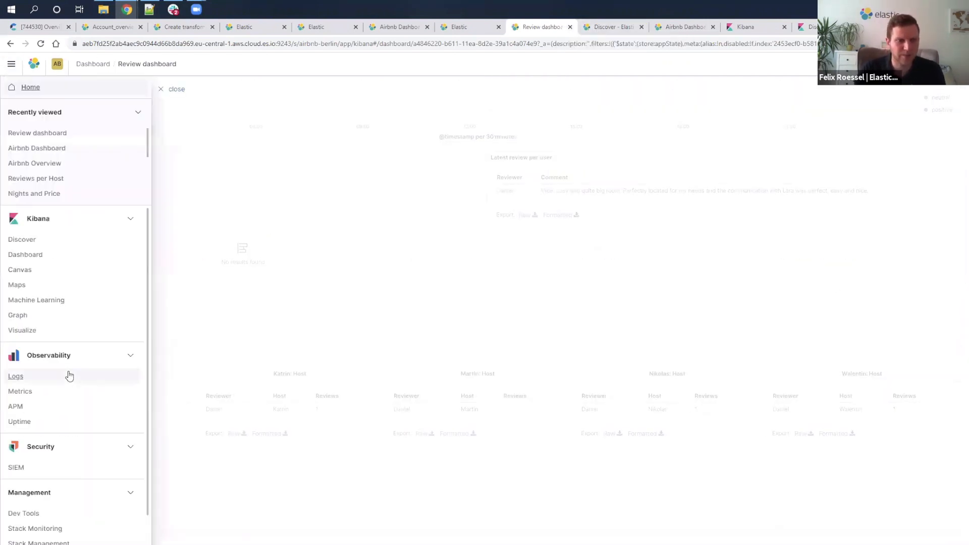
scroll(37, 474, "down", 1)
scroll(35, 455, "up", 1)
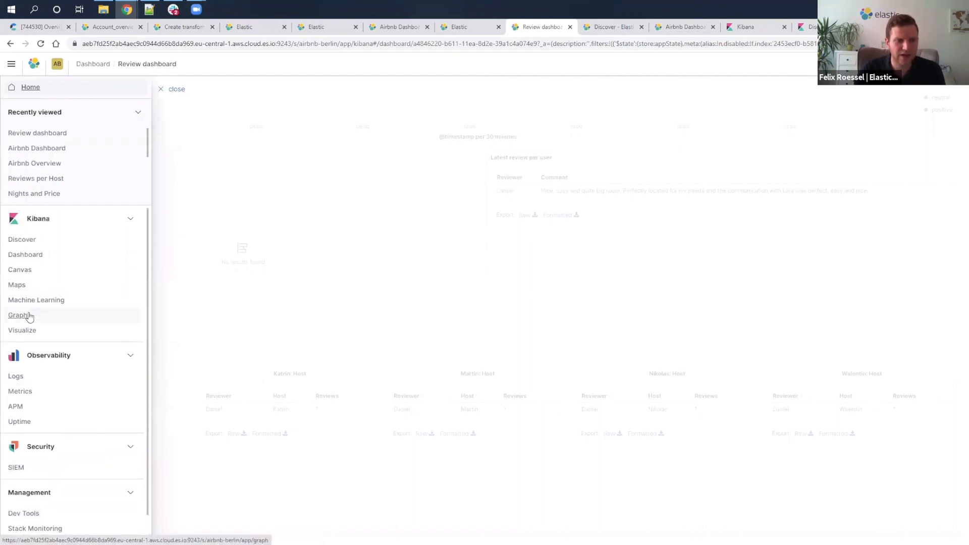
left_click(22, 316)
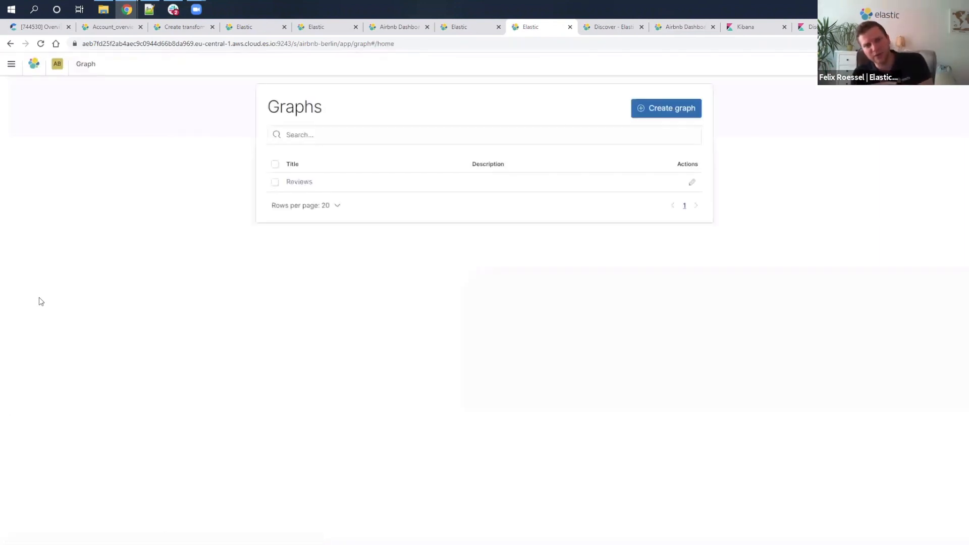
left_click(306, 182)
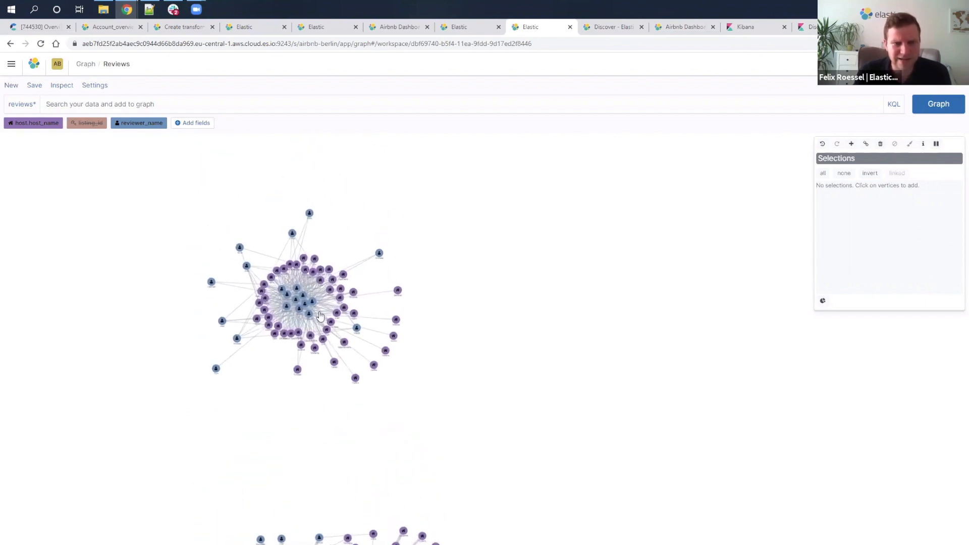
scroll(319, 316, "up", 5)
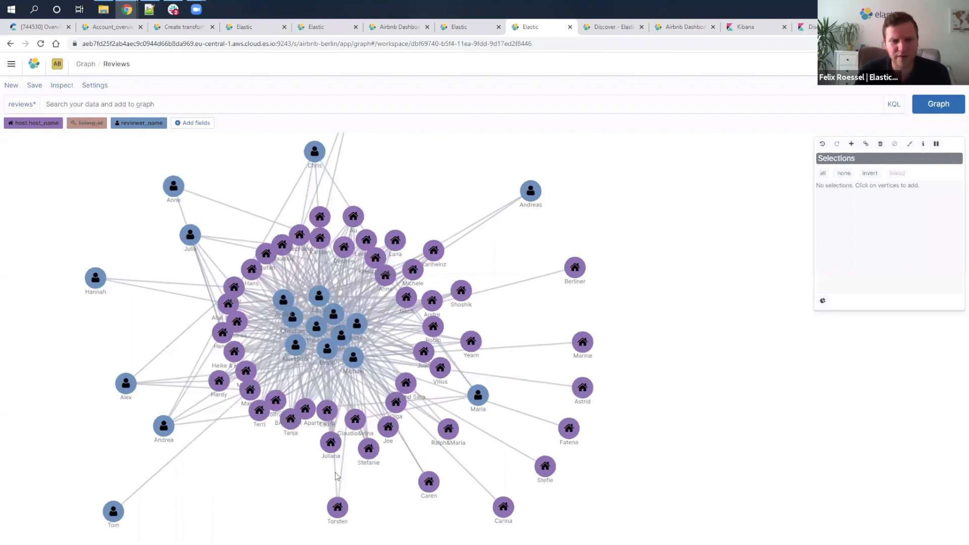
scroll(361, 322, "down", 1)
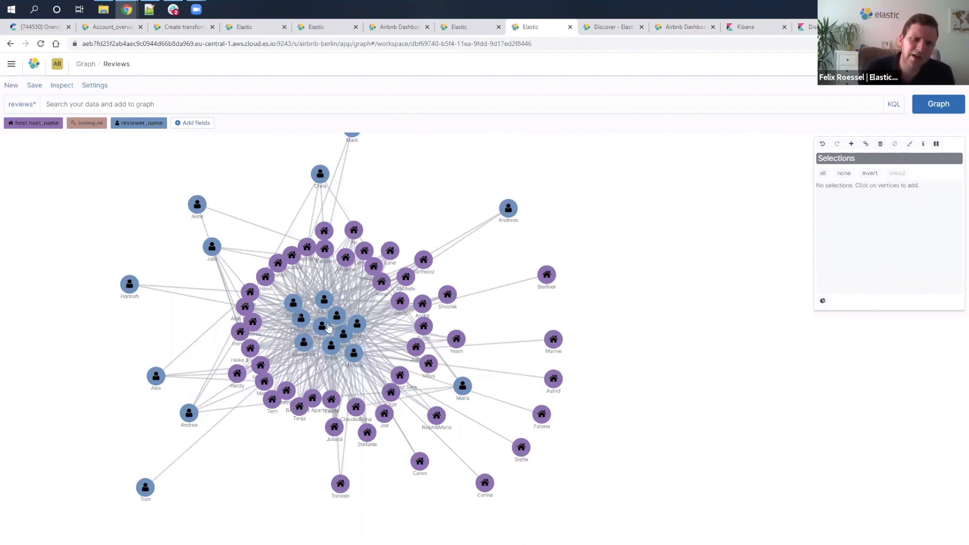
Examine the dense reviewer-host cluster and the separate second cluster in the Reviews graph.
scroll(317, 343, "down", 1)
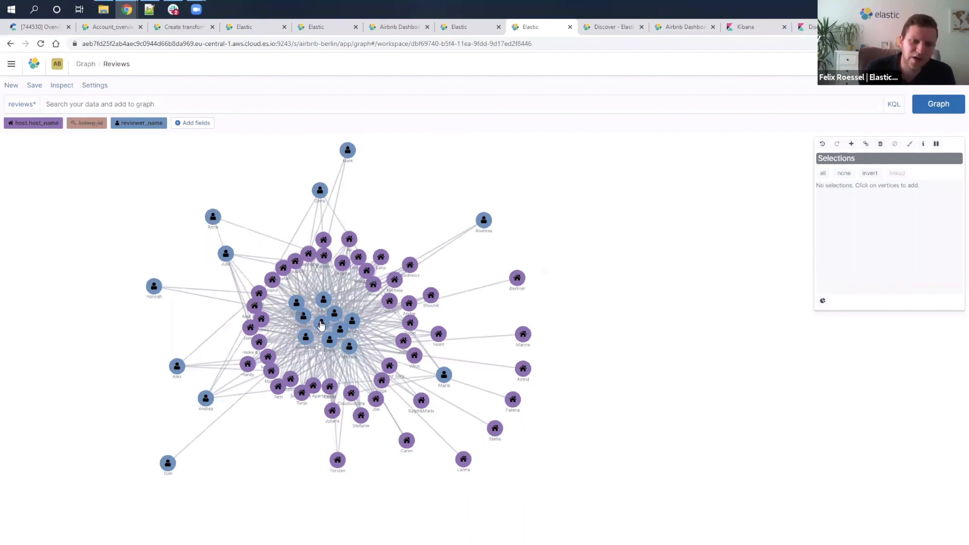
scroll(324, 333, "up", 1)
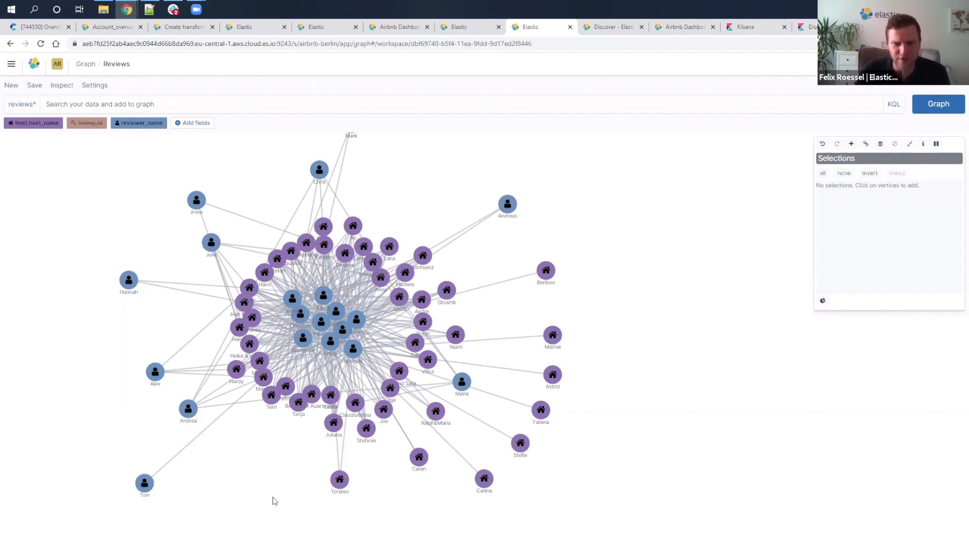
left_click_drag(279, 504, 280, 453)
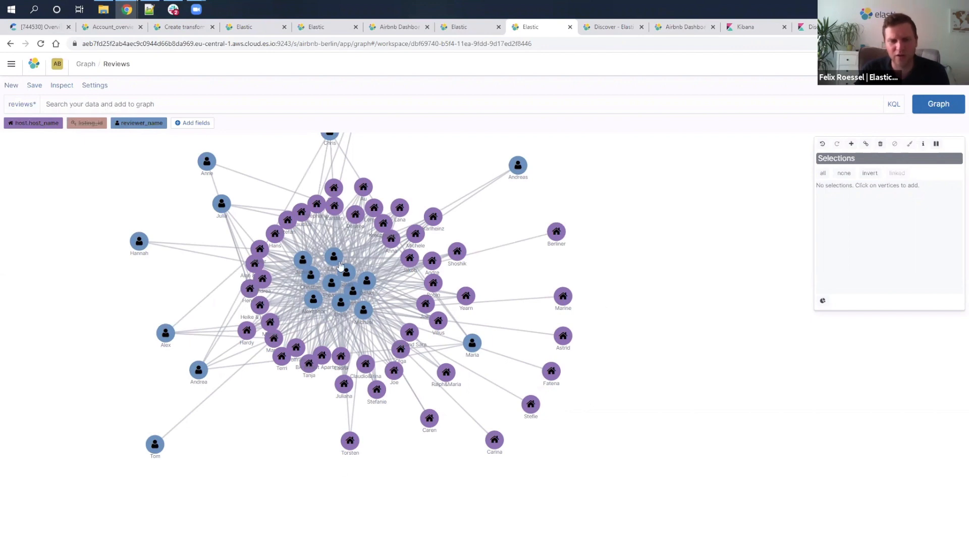
scroll(391, 289, "down", 1)
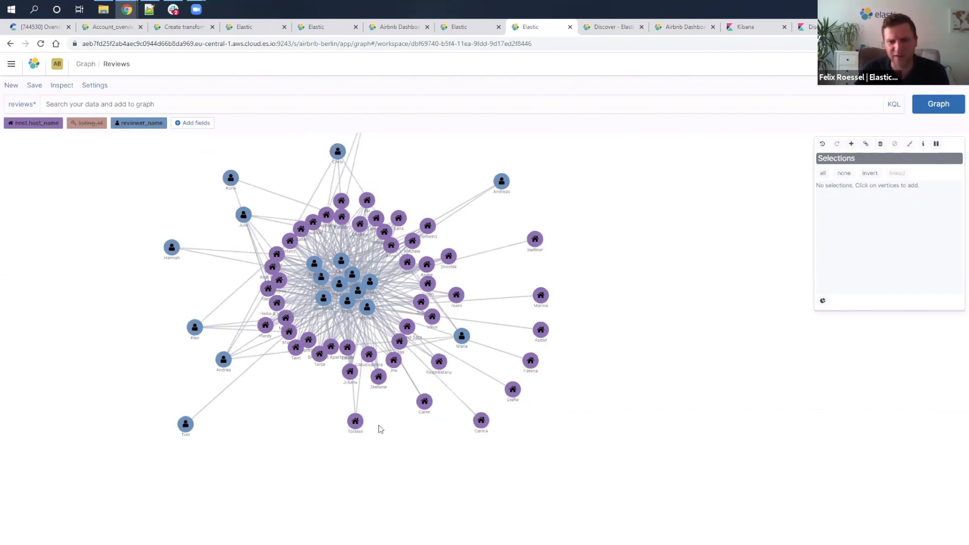
left_click_drag(461, 473, 413, 223)
left_click_drag(470, 364, 447, 272)
scroll(446, 273, "down", 1)
scroll(570, 348, "up", 2)
left_click_drag(681, 523, 644, 353)
scroll(559, 423, "down", 2)
left_click_drag(544, 466, 540, 437)
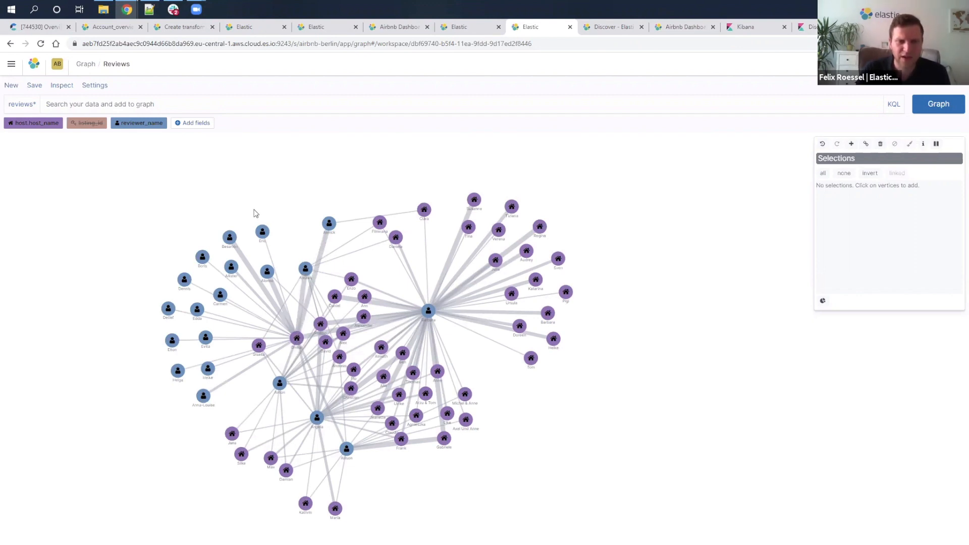
Select the three well-connected reviewers in the lower part of the second cluster and extend the selection to their linked hosts.
left_click_drag(201, 483, 157, 420)
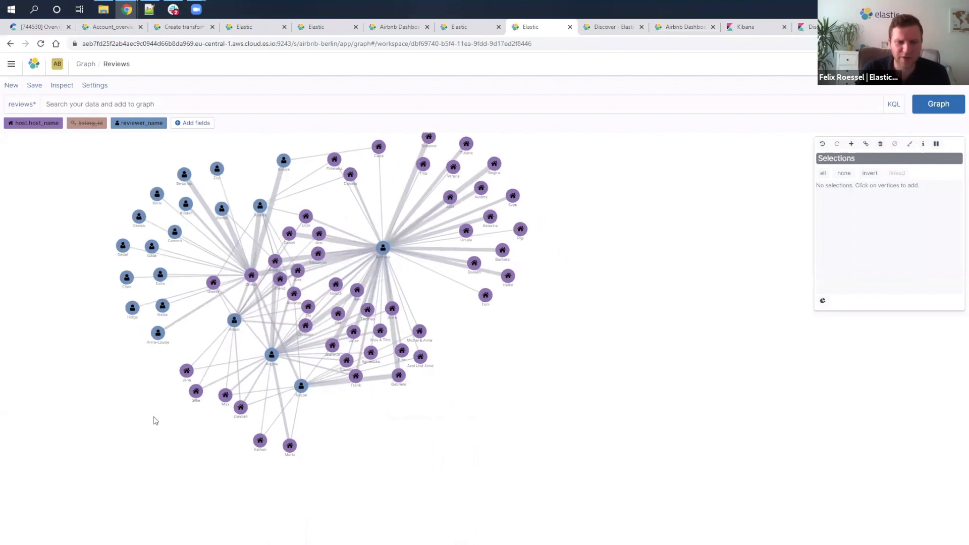
left_click(234, 322)
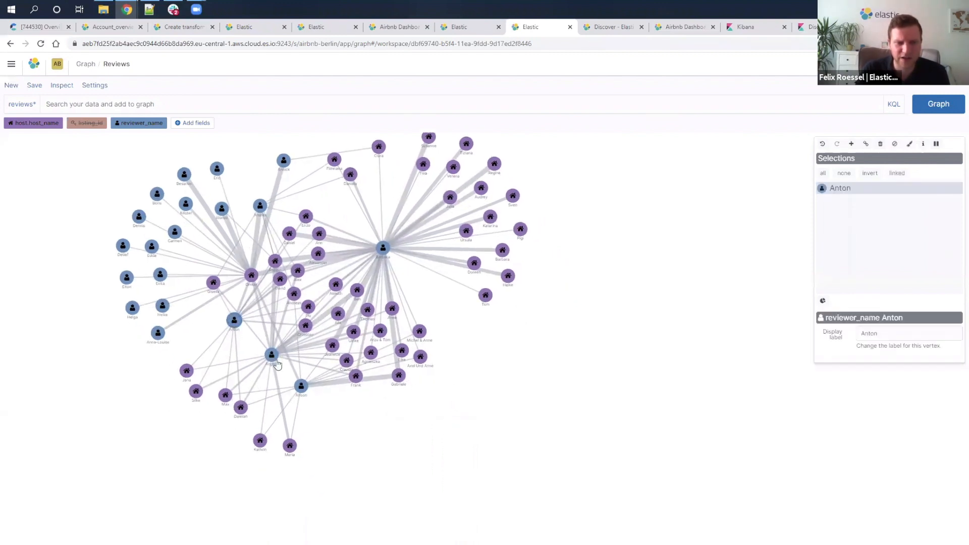
left_click(299, 384, "shift")
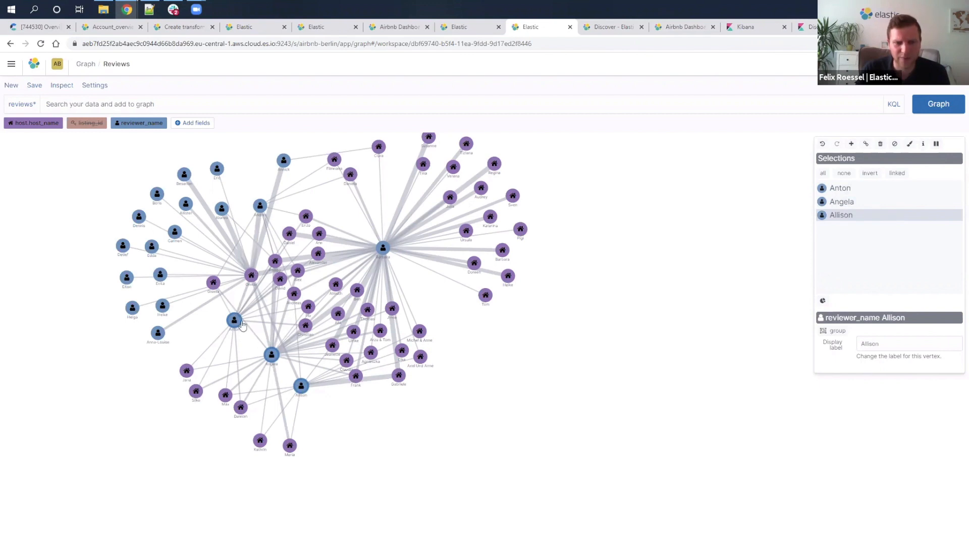
left_click(898, 174)
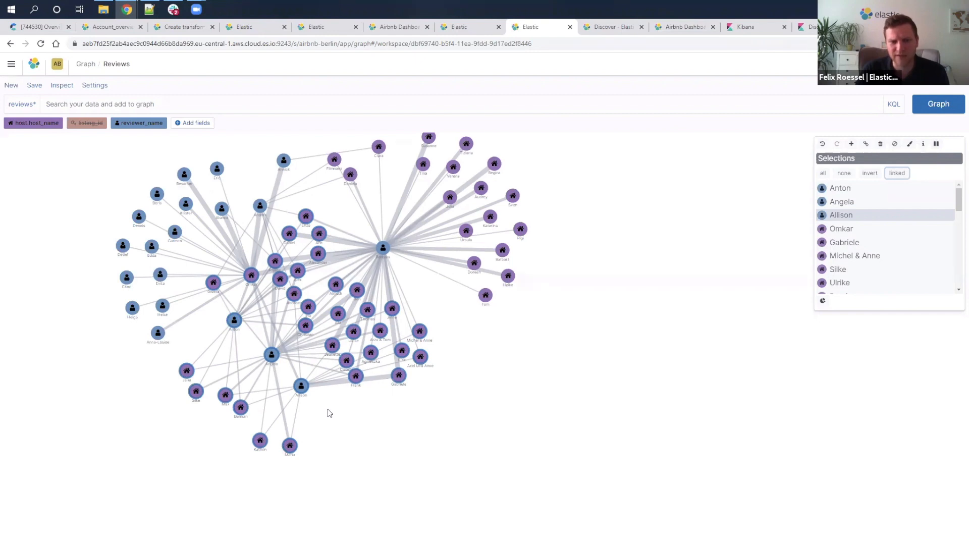
Select the second cluster's most connected reviewer together with all linked hosts and inspect the connections.
left_click(382, 248)
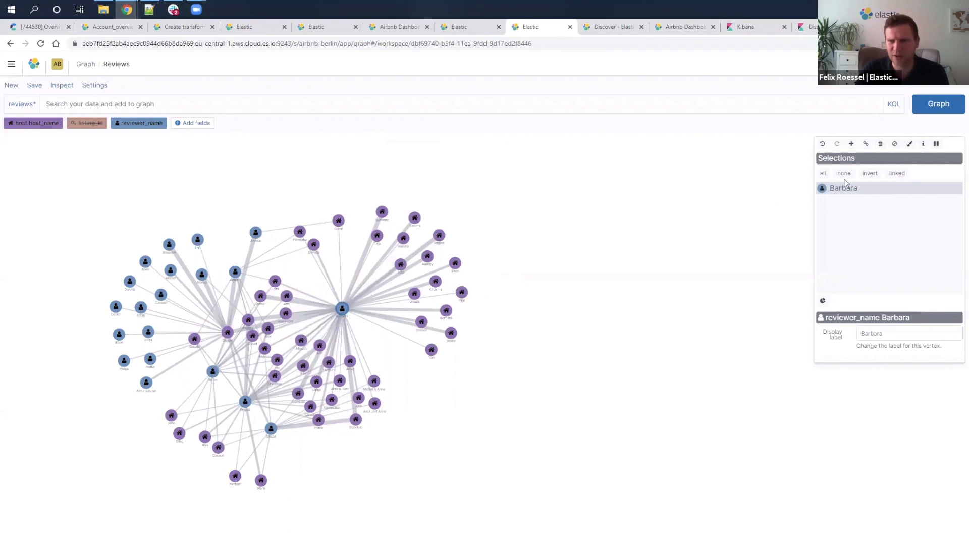
left_click(897, 173)
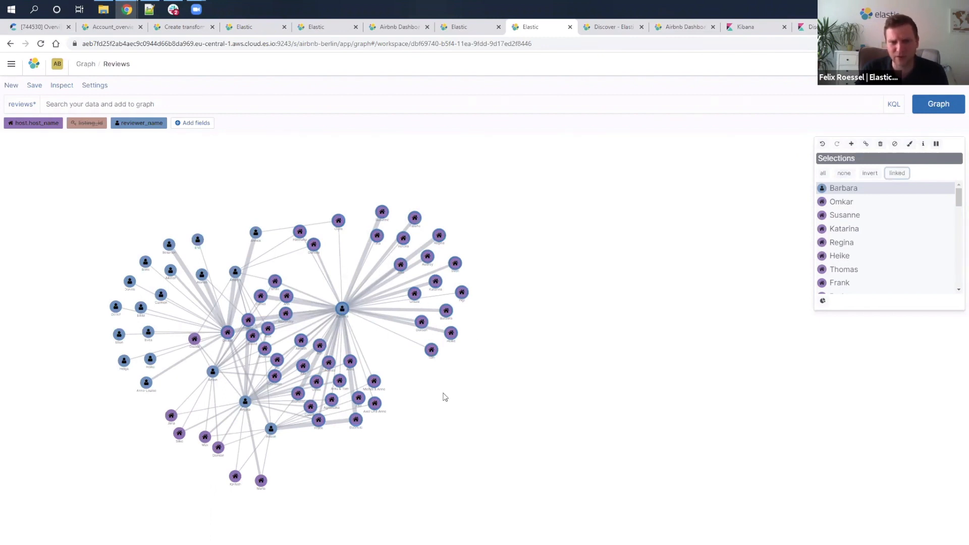
left_click_drag(419, 389, 423, 390)
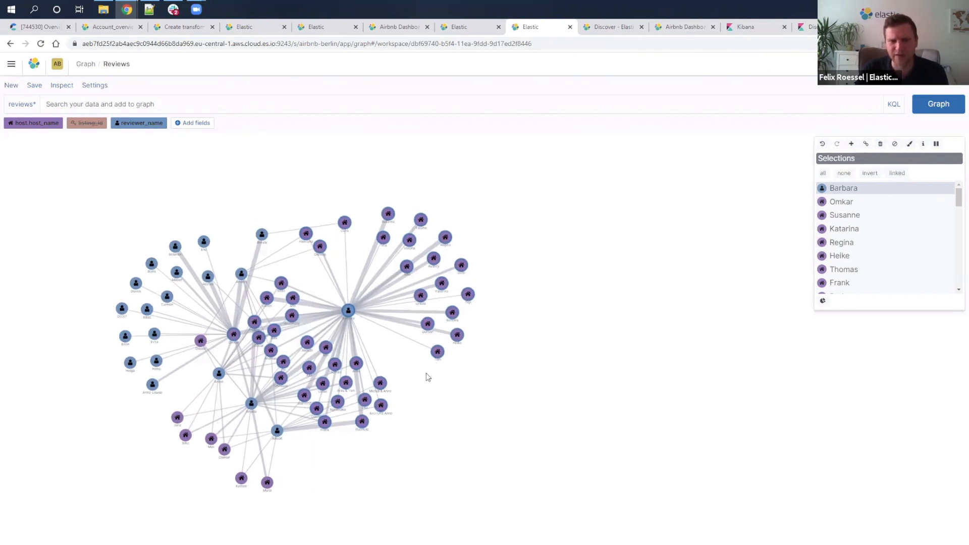
left_click_drag(245, 178, 282, 194)
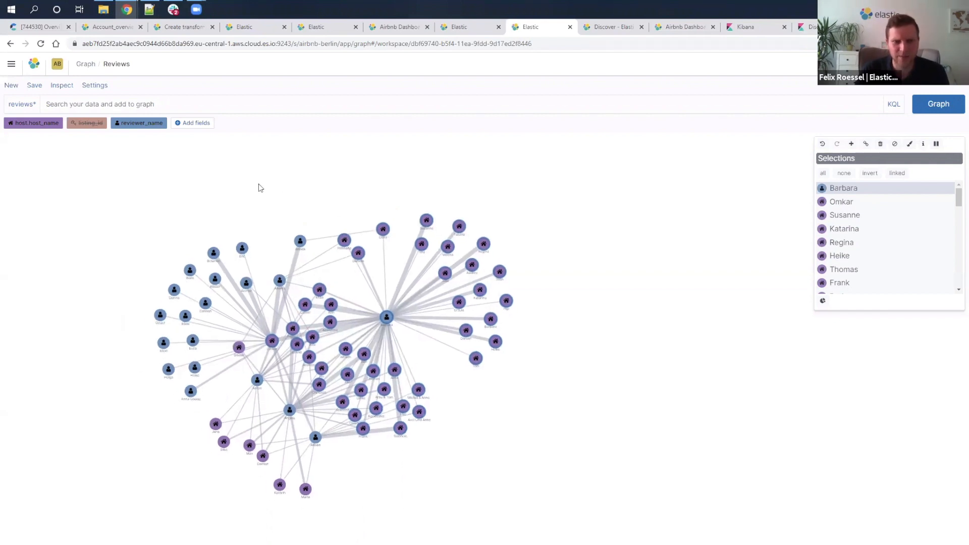
Run a graph query for * on the reviews* index pattern.
left_click(148, 104)
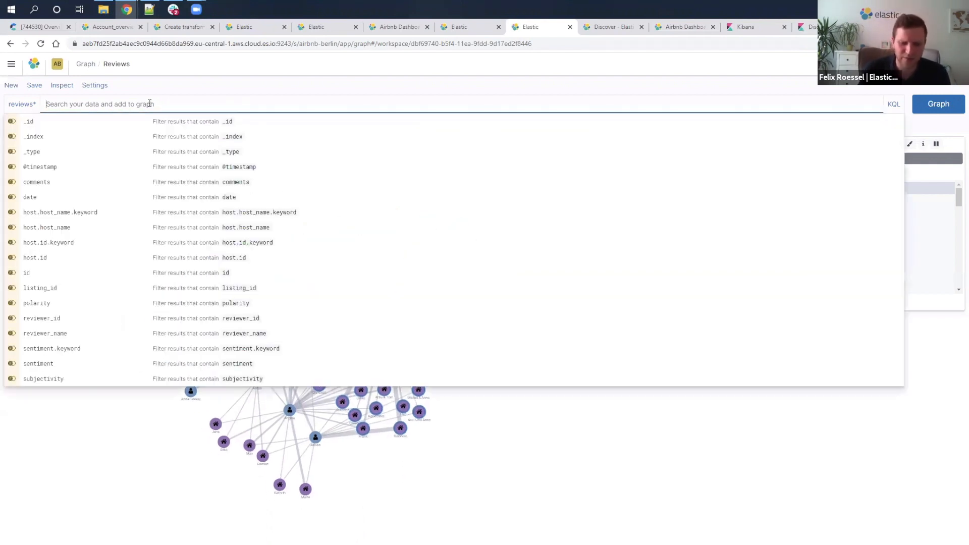
type("*")
key("Return")
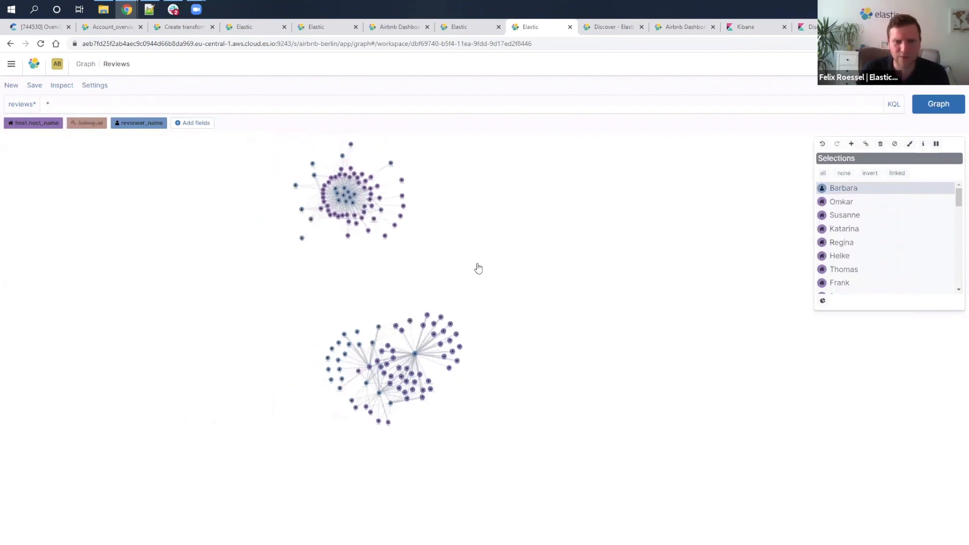
Expand the blue reviewer vertex on the second cluster's upper edge with additional linked vertices and view the enlarged network.
scroll(433, 276, "up", 5)
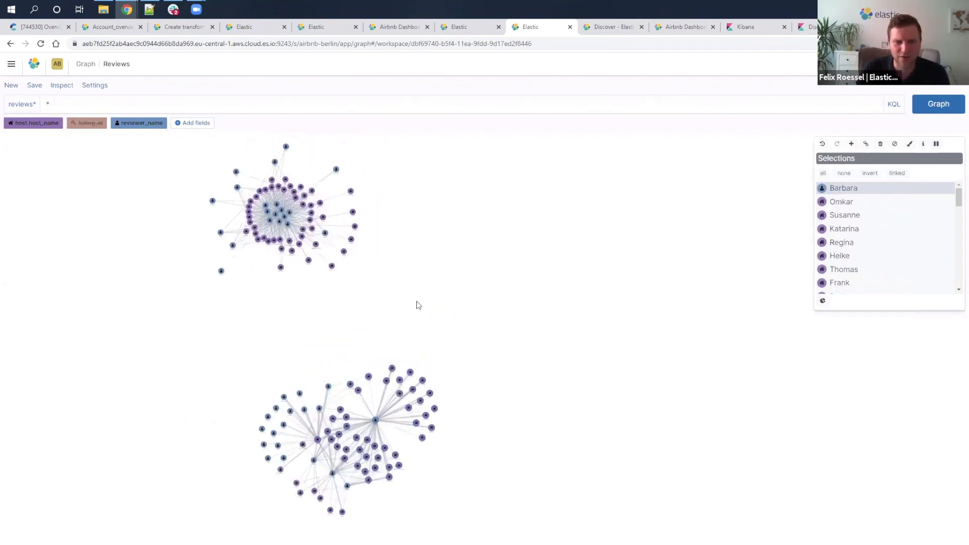
scroll(402, 247, "up", 3)
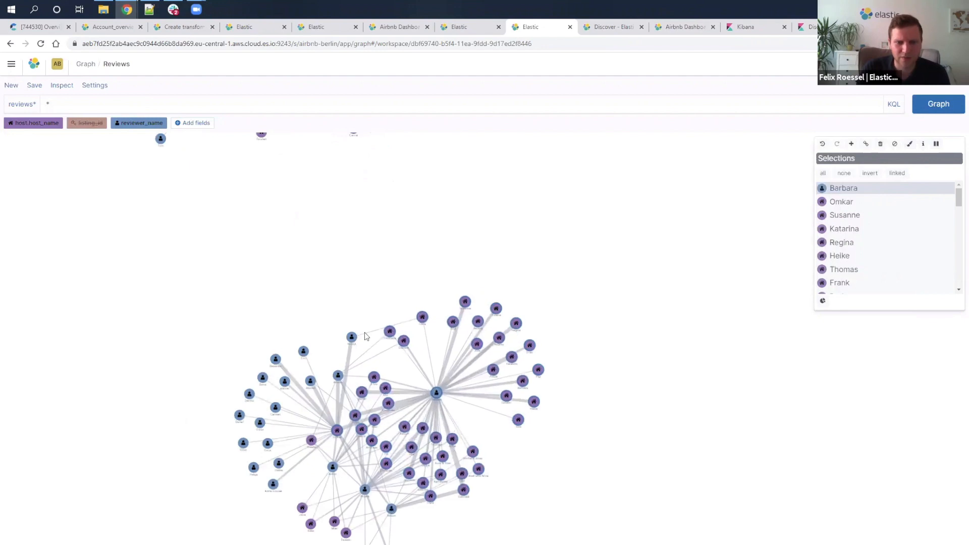
left_click(347, 355)
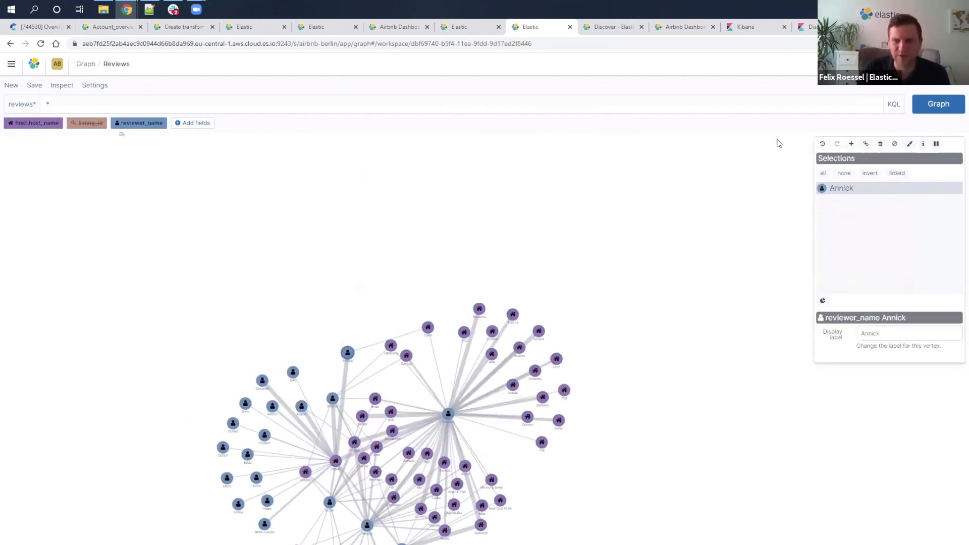
left_click(851, 144)
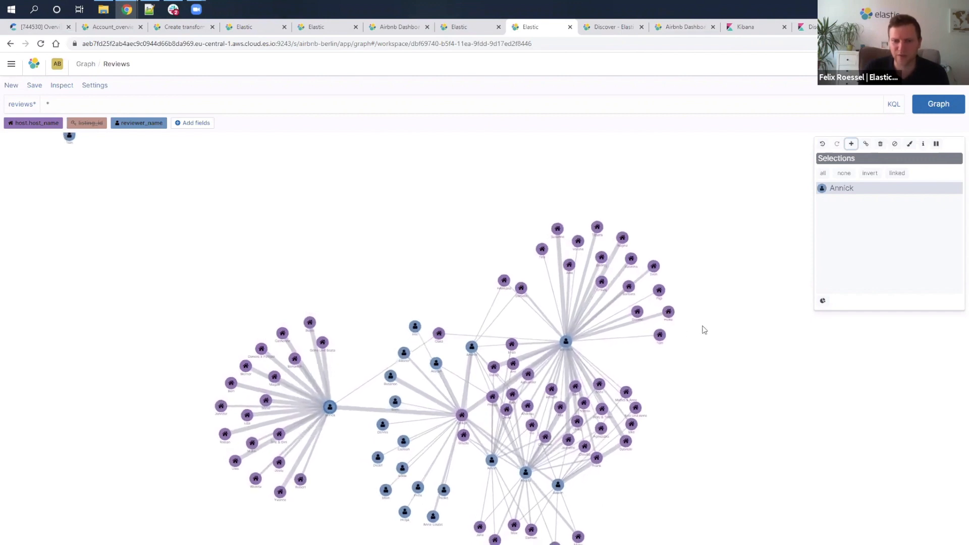
left_click_drag(696, 318, 675, 273)
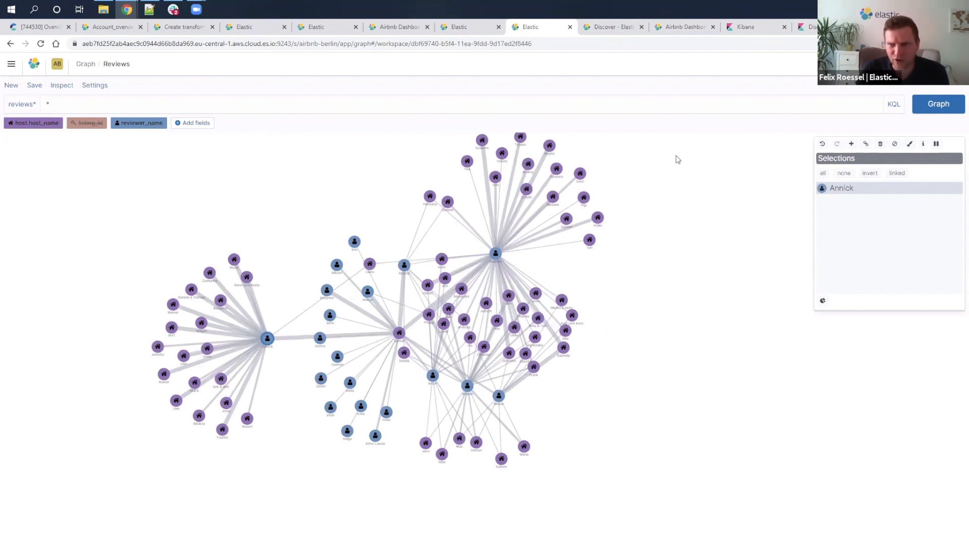
left_click(807, 29)
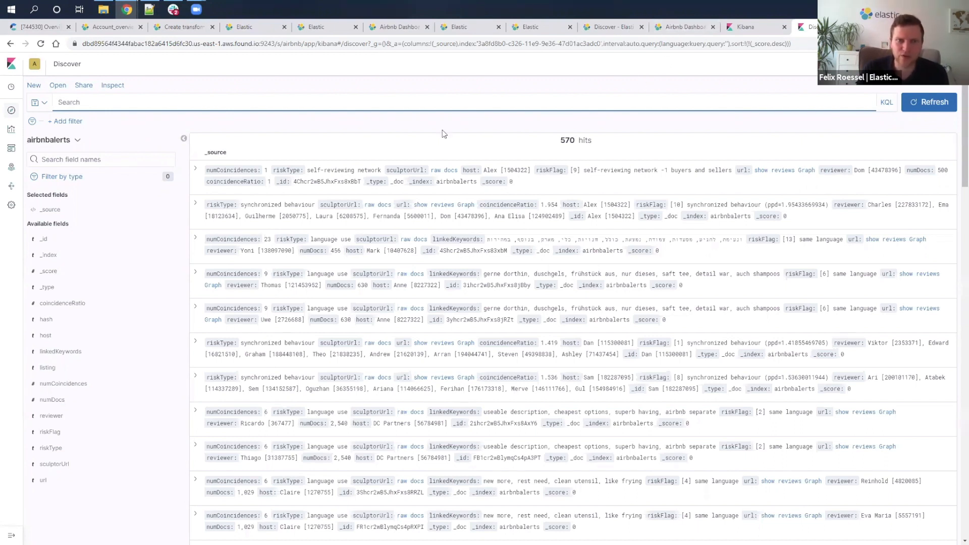
left_click(676, 27)
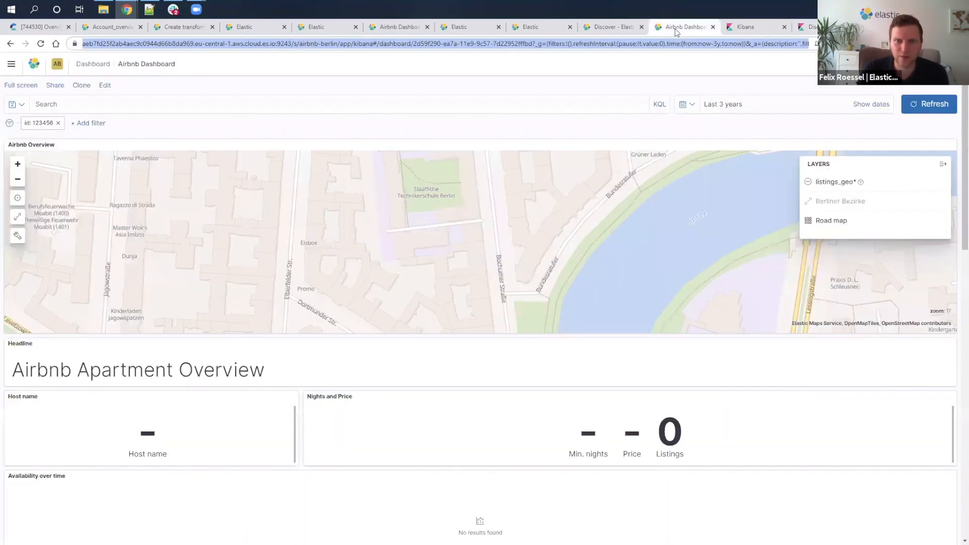
left_click(610, 28)
left_click(534, 28)
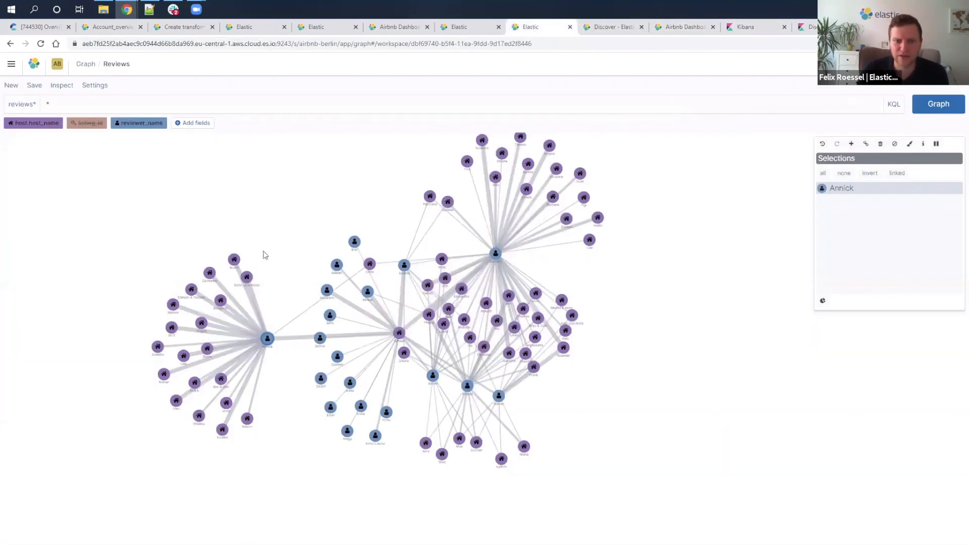
Return to the dense reviewer-host cluster and check the graph's Inspect details for the explore request.
left_click_drag(629, 210, 649, 422)
left_click_drag(235, 297, 490, 419)
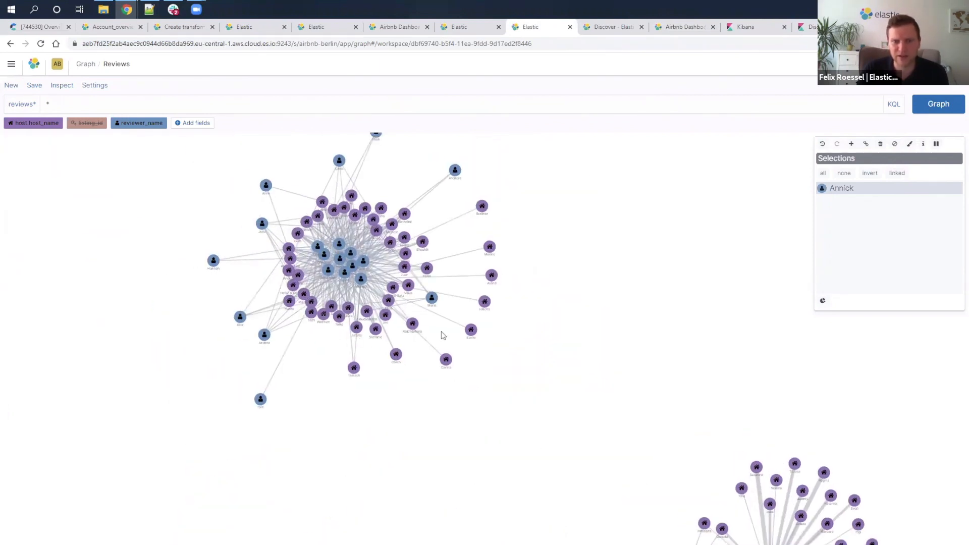
left_click(69, 89)
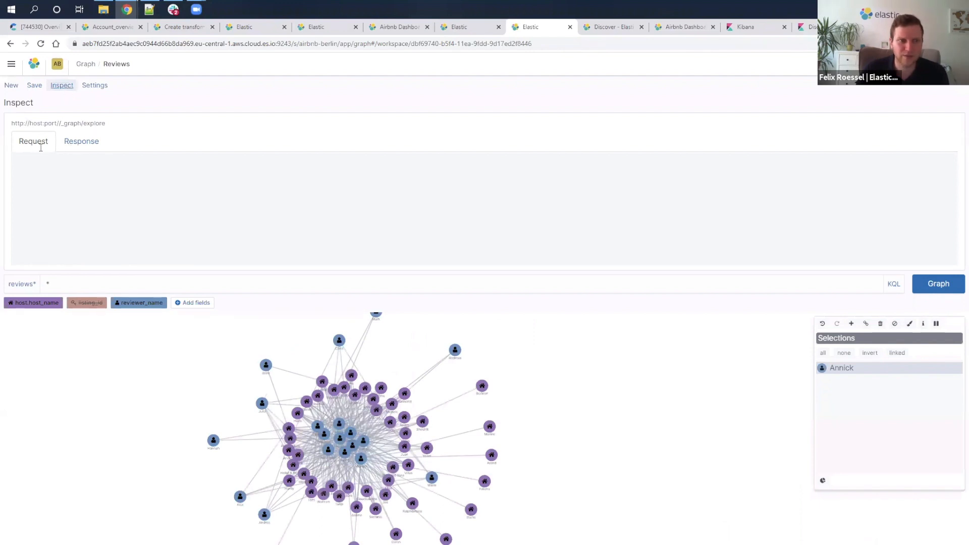
left_click(61, 88)
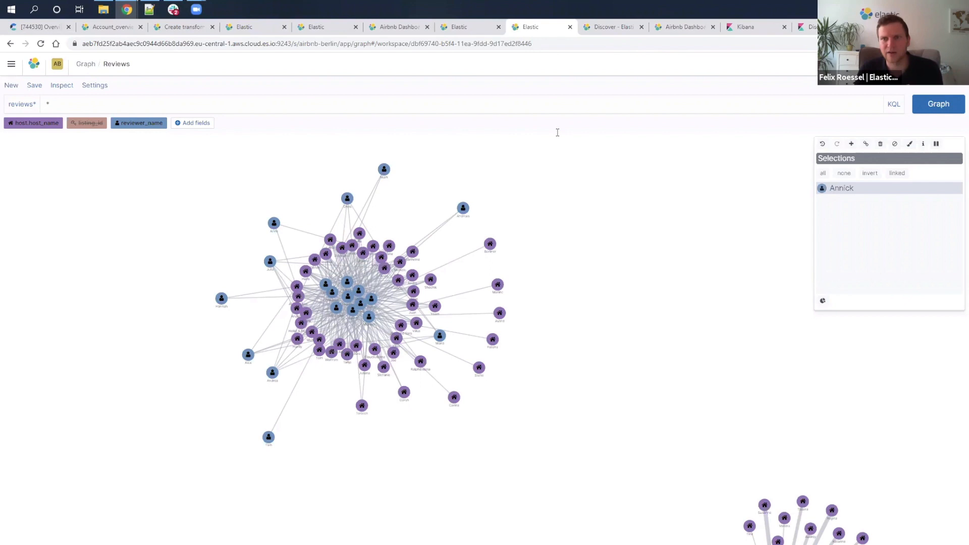
View the Airbnb space risk overview graph and examine the airbnbalerts documents behind it in Discover.
left_click(739, 27)
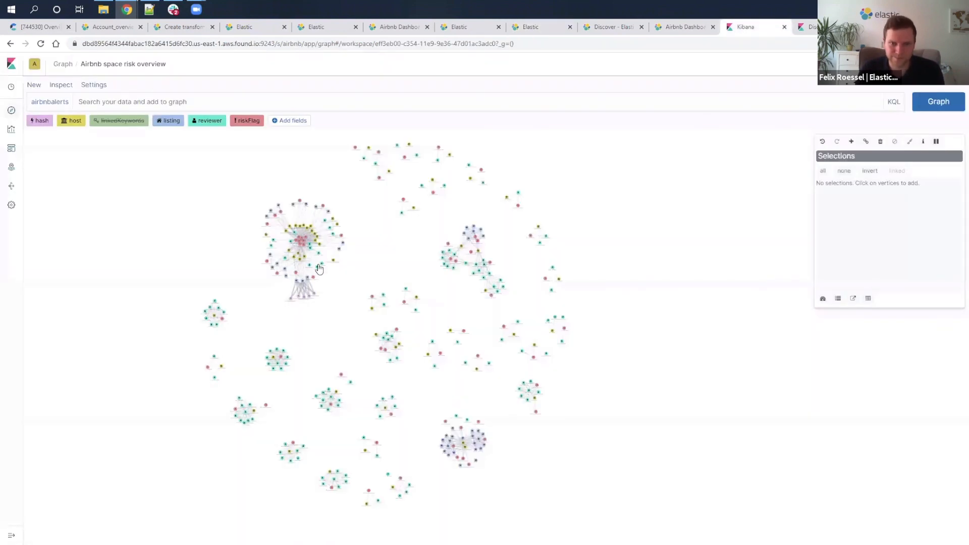
left_click(803, 28)
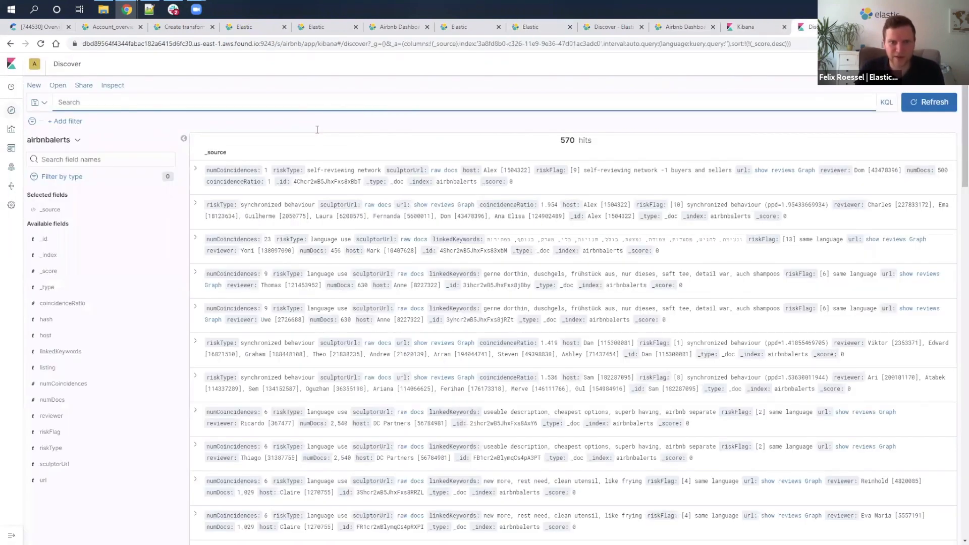
scroll(545, 479, "down", 5)
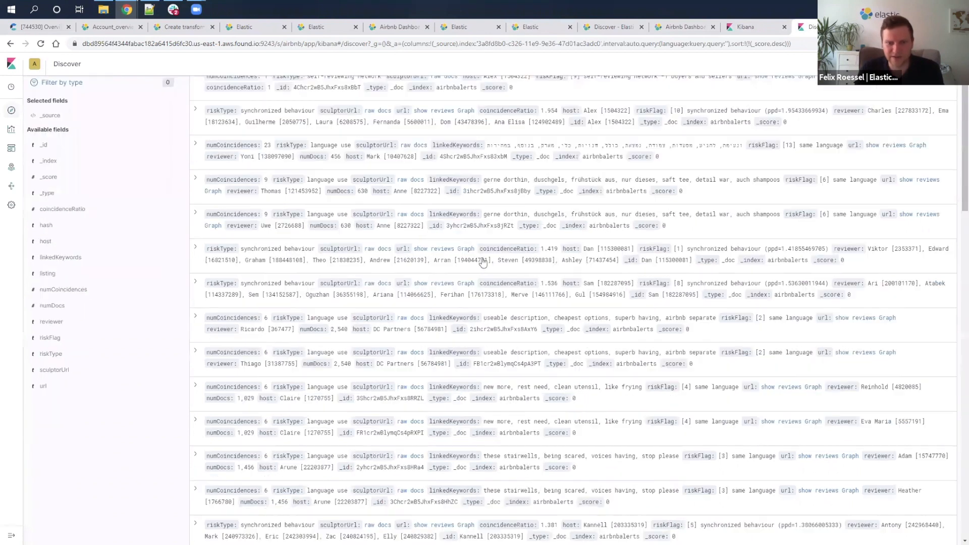
scroll(486, 471, "up", 5)
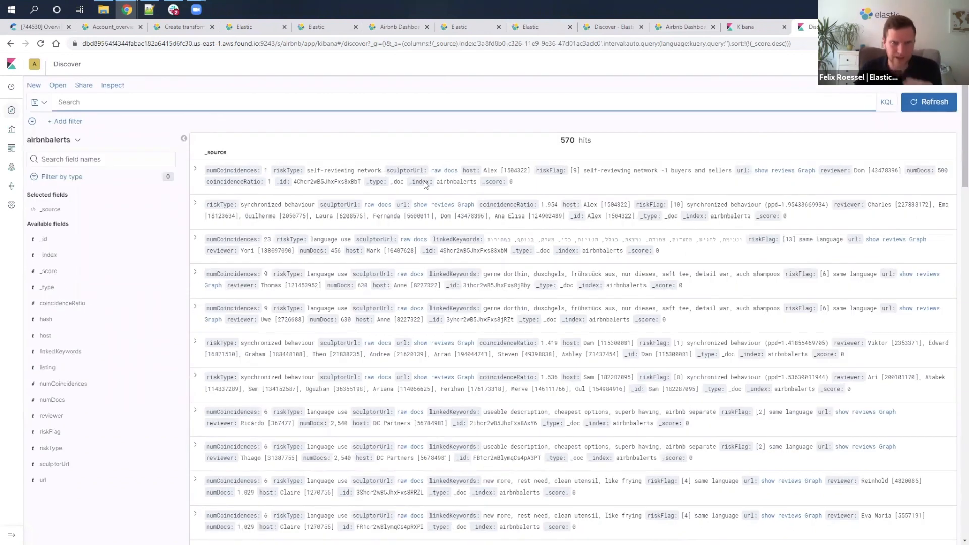
left_click_drag(560, 171, 549, 171)
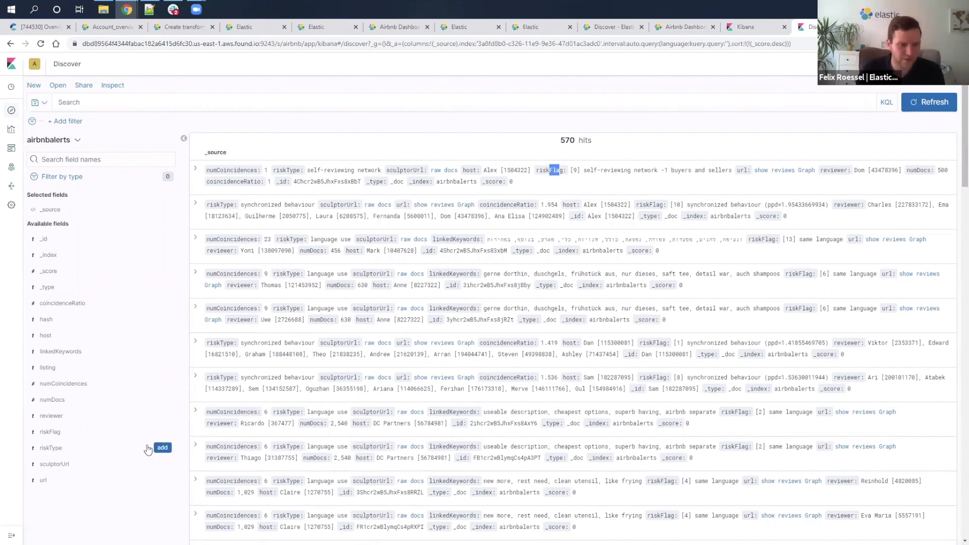
Add riskType as the column for the airbnbalerts documents and review the self-reviewing network and synchronized behaviour values.
left_click(161, 447)
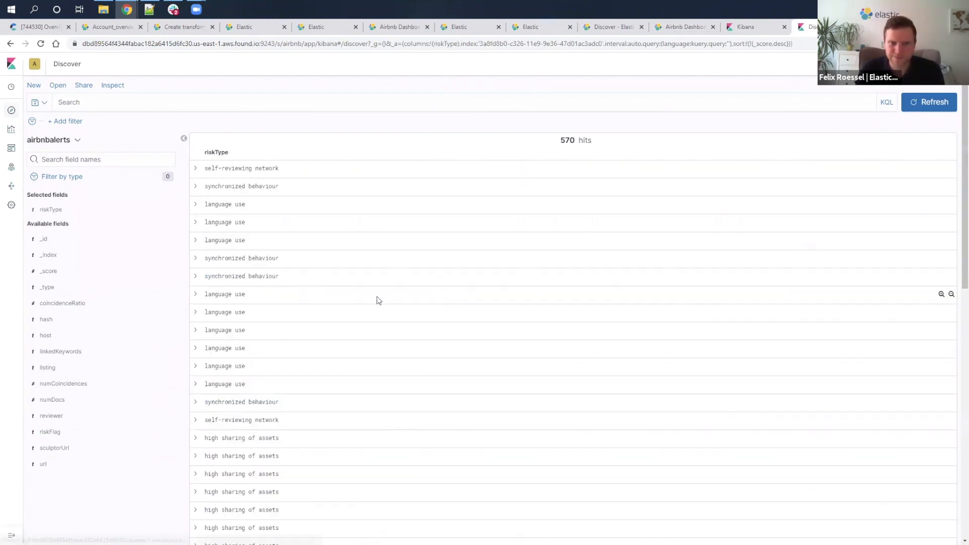
triple_click(248, 205)
left_click_drag(289, 168, 205, 169)
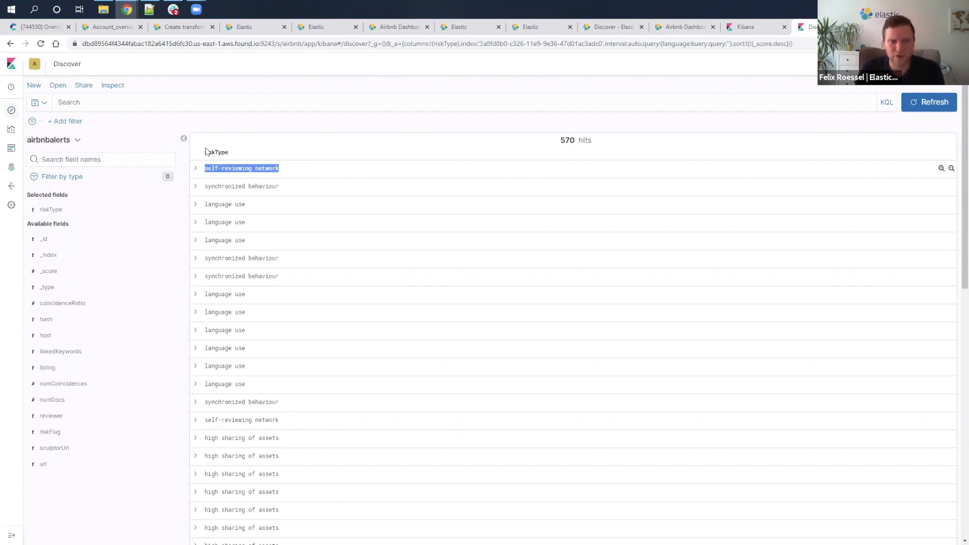
left_click(295, 178)
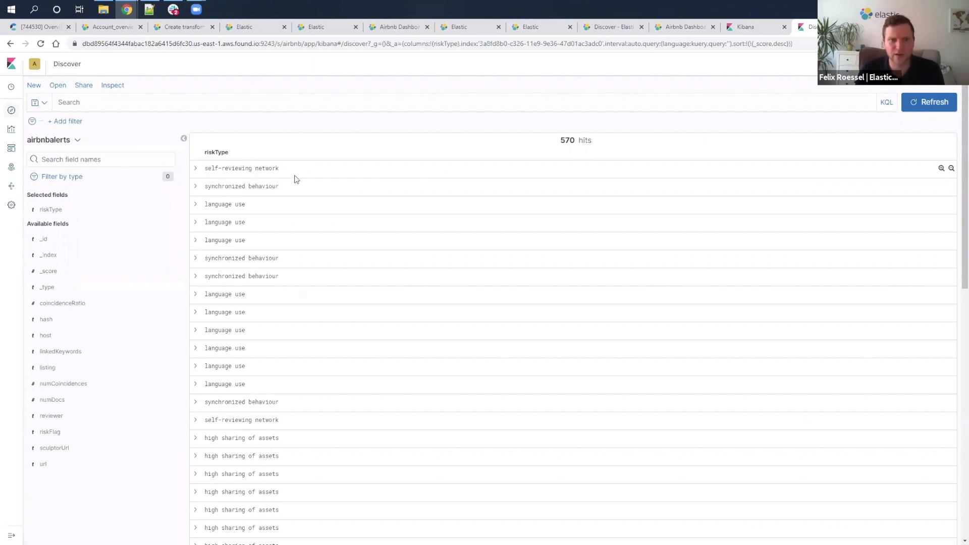
left_click_drag(280, 187, 209, 186)
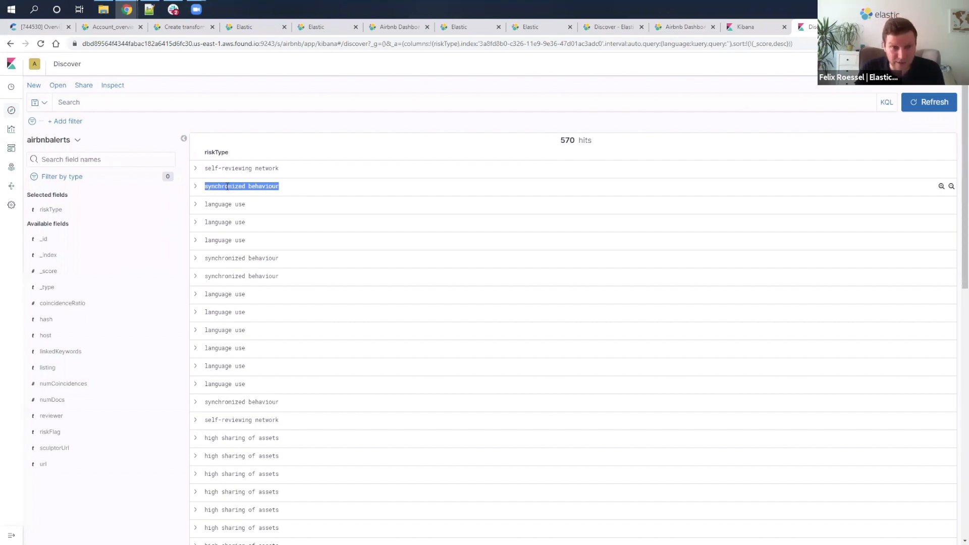
Review the language use and high sharing of assets values in the riskType column of the airbnbalerts documents.
left_click_drag(245, 204, 204, 205)
scroll(279, 337, "down", 2)
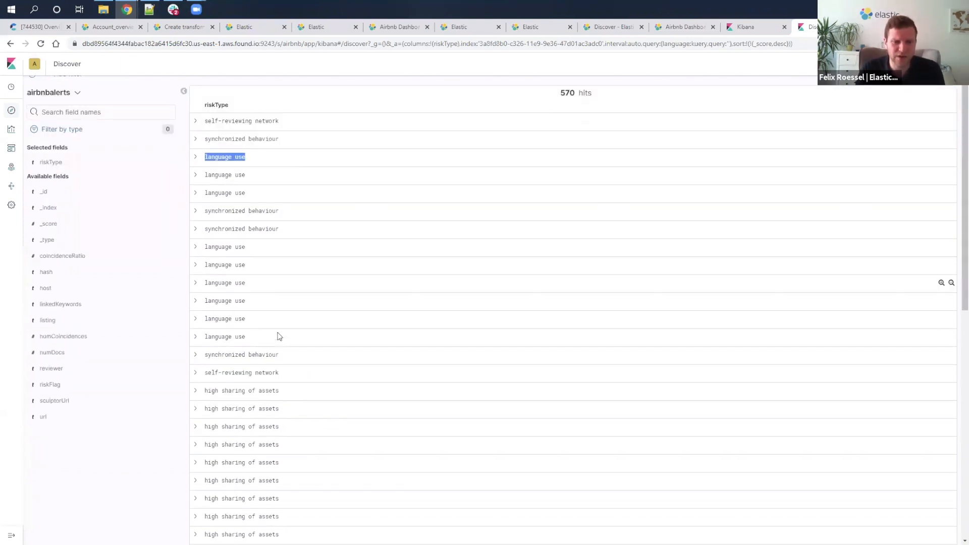
scroll(279, 336, "down", 1)
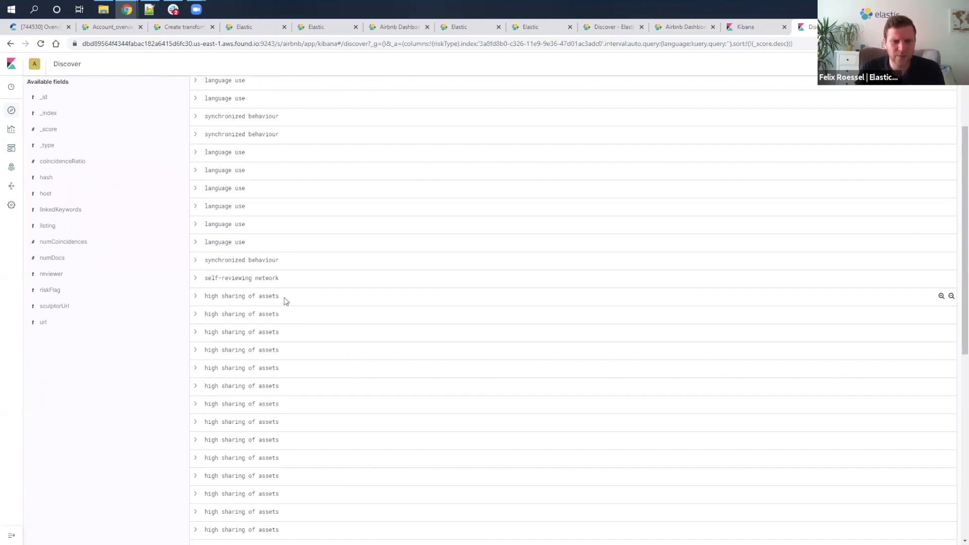
left_click_drag(281, 296, 206, 296)
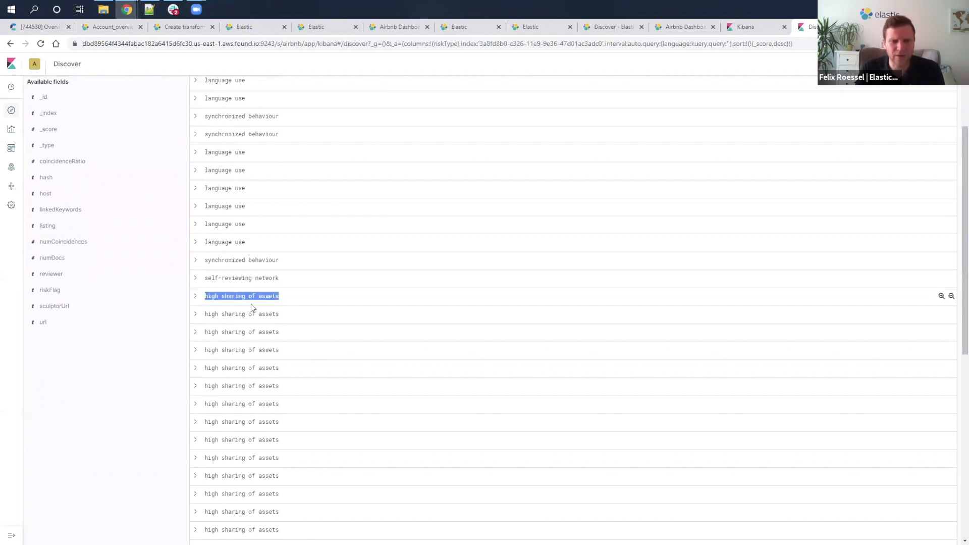
scroll(239, 427, "down", 4)
scroll(239, 427, "down", 5)
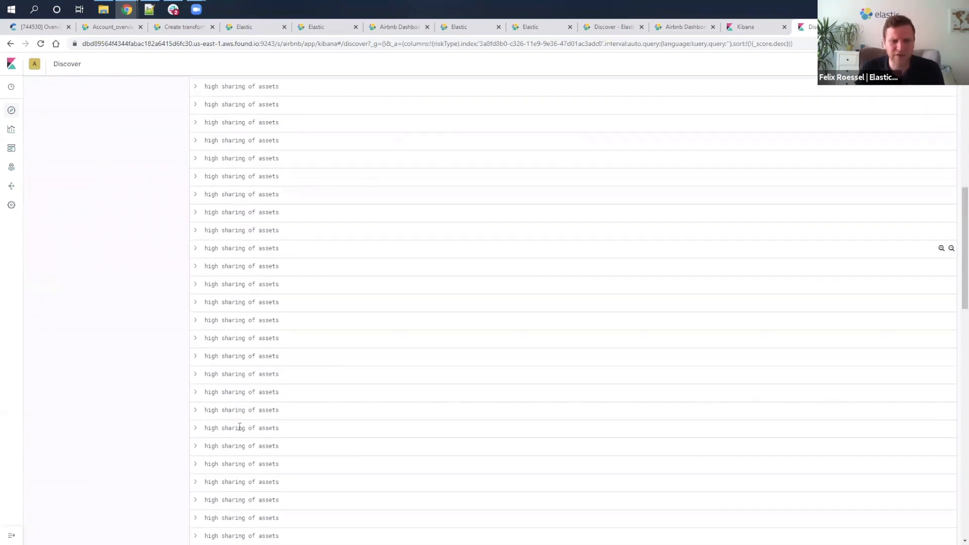
scroll(239, 427, "up", 11)
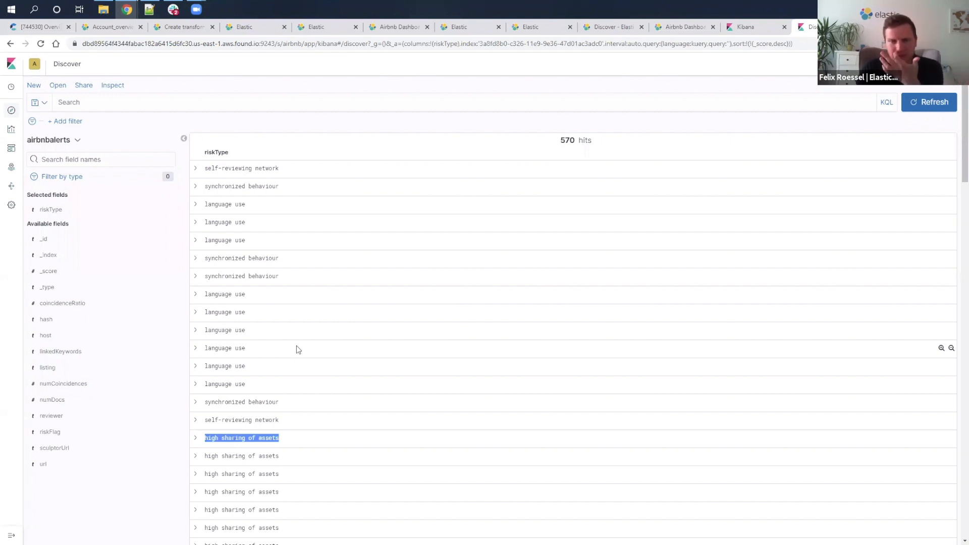
Return to the Airbnb space risk overview graph and select five neighbouring host vertices along the upper arc of the largest cluster's core.
left_click(756, 31)
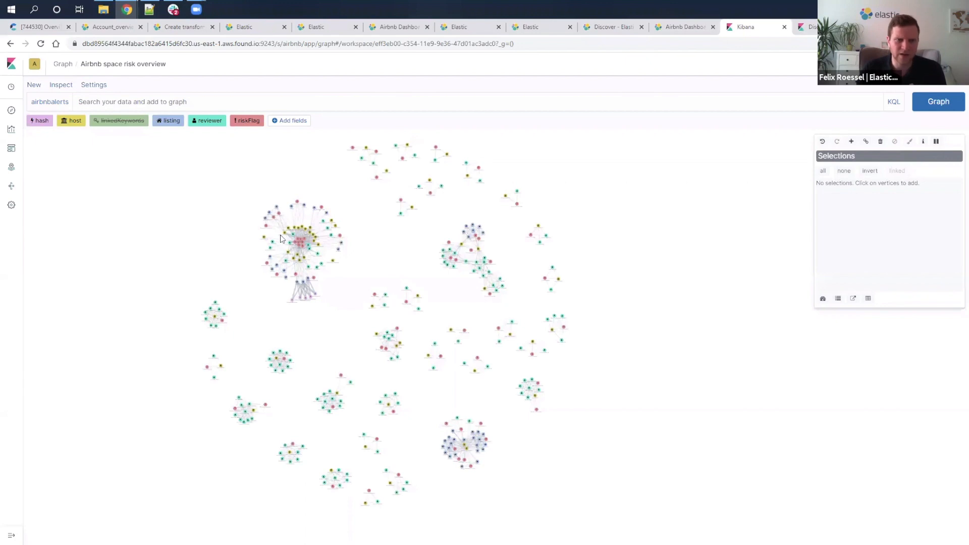
scroll(281, 236, "up", 4)
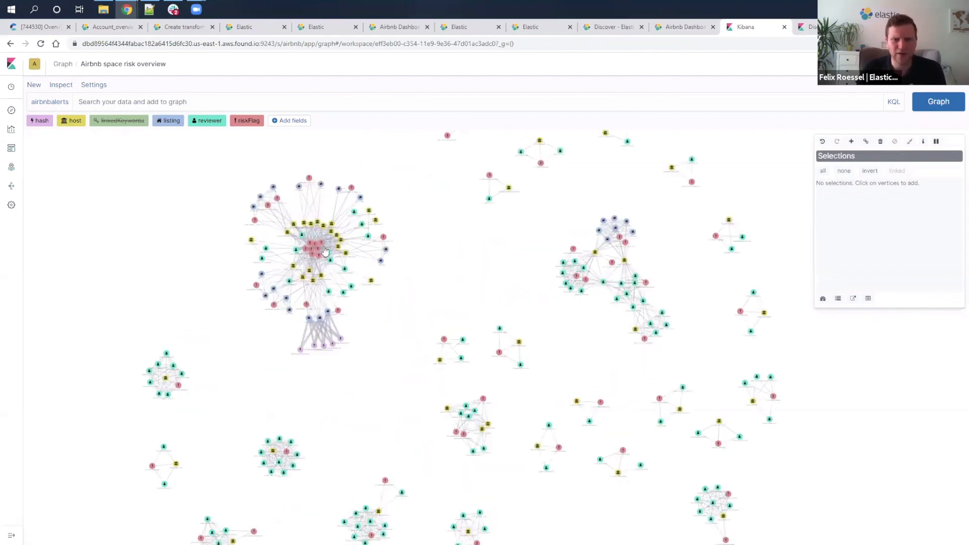
scroll(325, 251, "up", 2)
left_click_drag(481, 306, 515, 364)
scroll(488, 383, "up", 1)
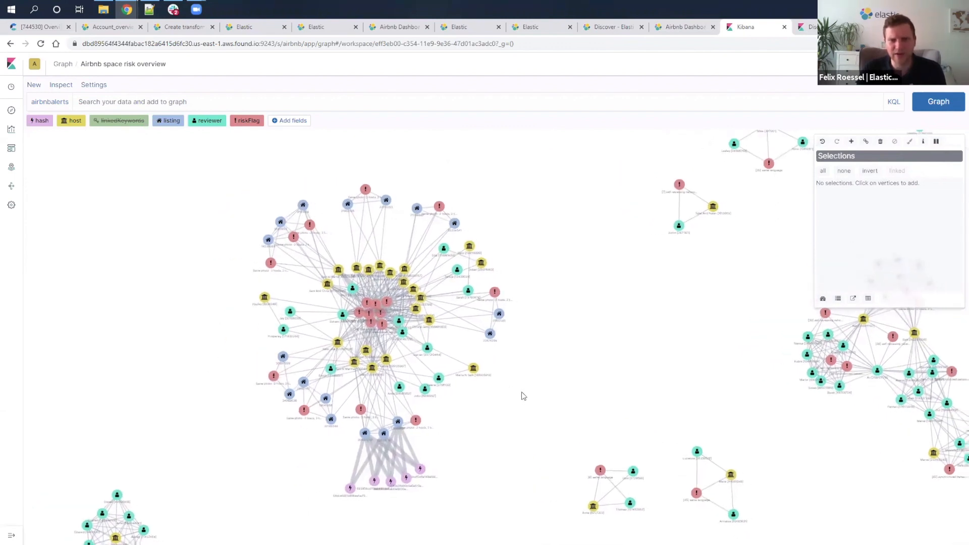
scroll(507, 423, "up", 1)
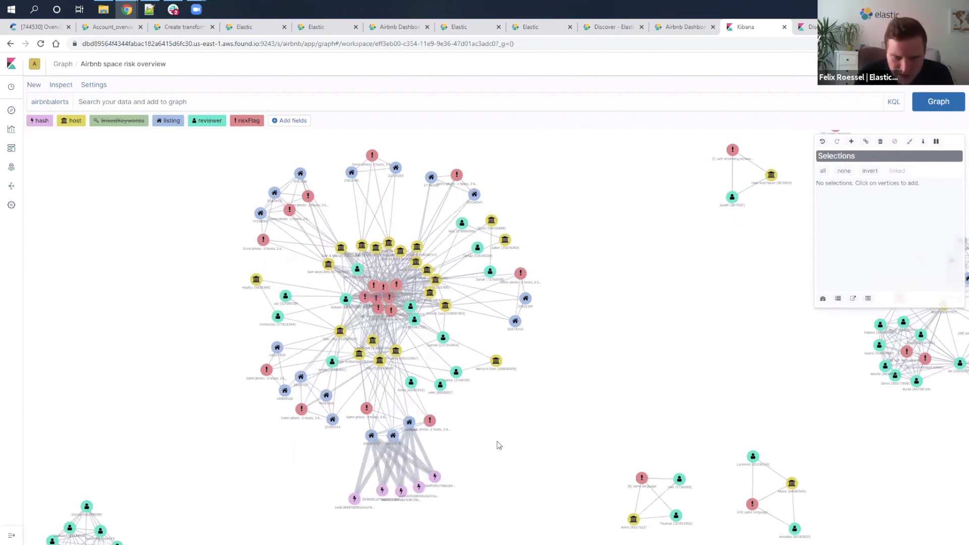
left_click(328, 264)
left_click(341, 247)
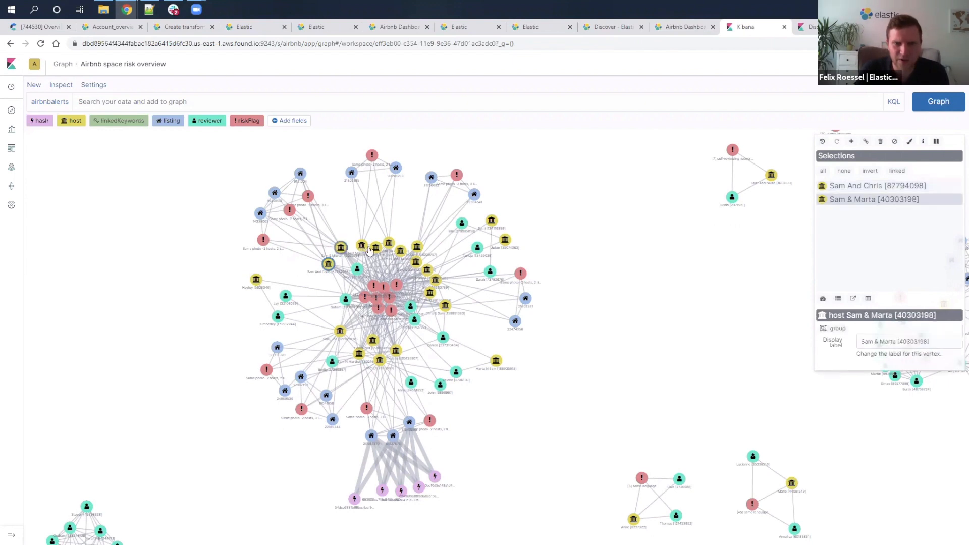
left_click(361, 246)
left_click(375, 247)
left_click(389, 242)
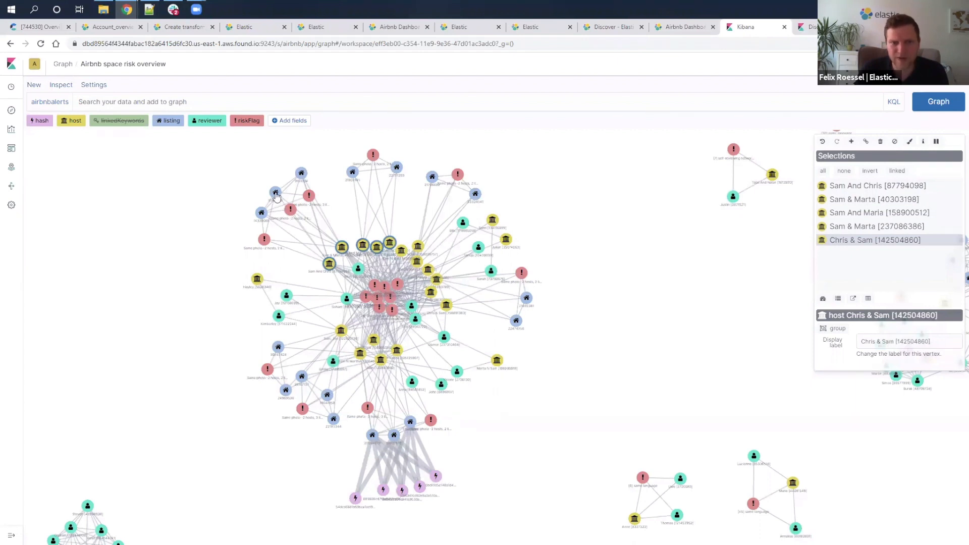
Check the same-photo risk flag at the cluster's upper edge and open the Airbnb page of the adjacent listing 9563933.
left_click(290, 209)
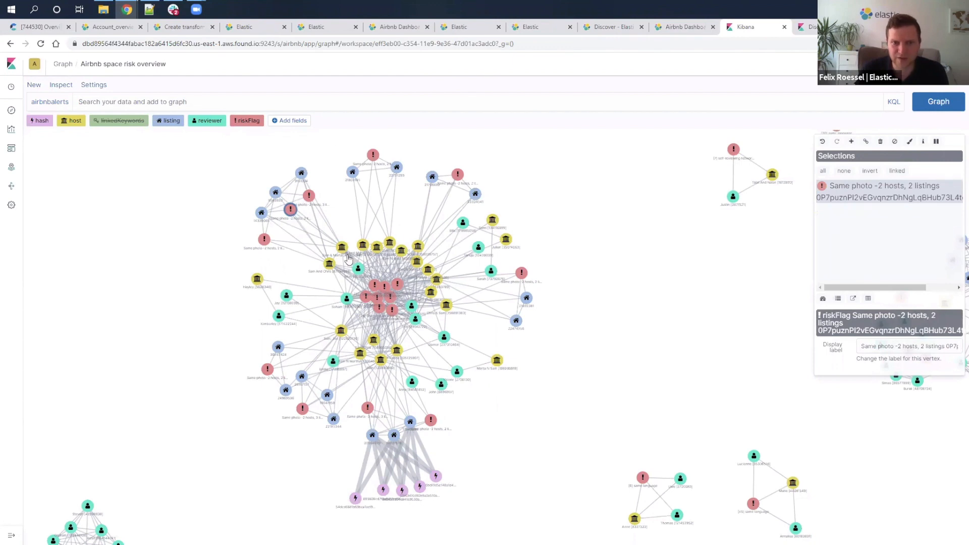
left_click(276, 195)
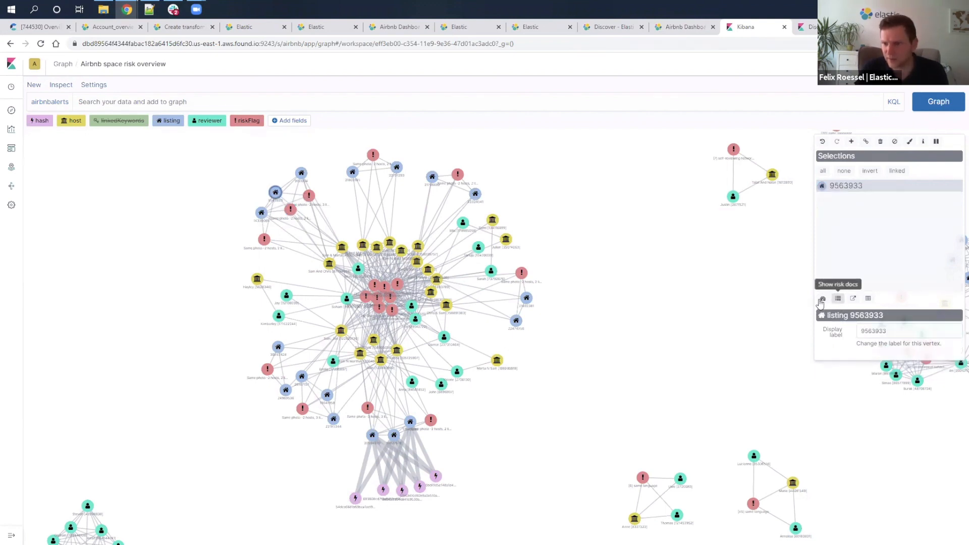
left_click(853, 300)
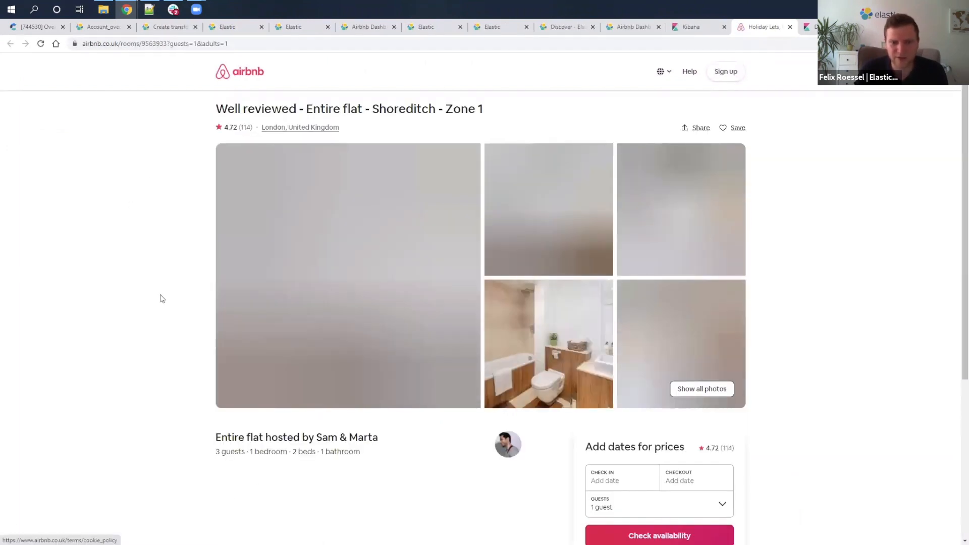
Browse all photos of the Shoreditch flat through to the last one and close the photo gallery.
left_click(706, 389)
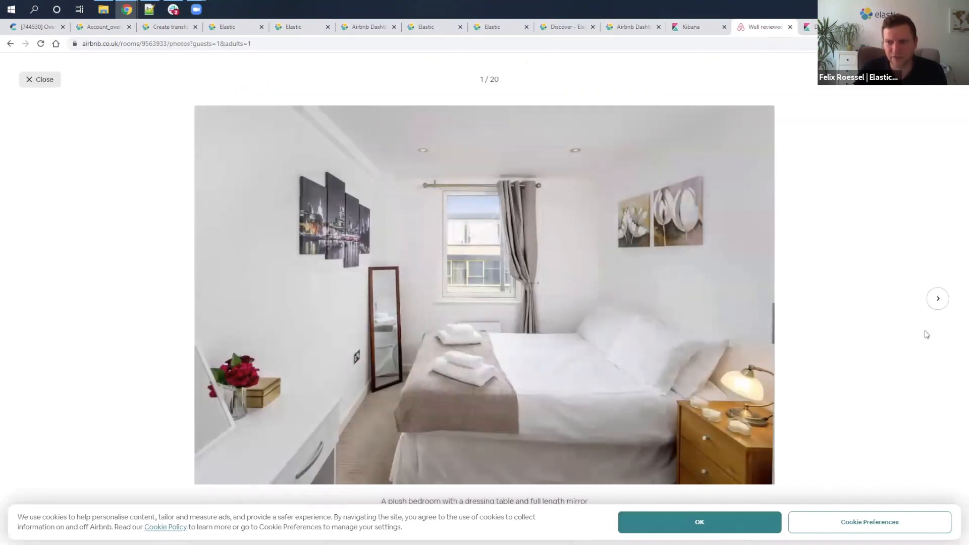
left_click(938, 300)
left_click(939, 299)
left_click(939, 300)
left_click(939, 300)
left_click(939, 300)
left_click(938, 300)
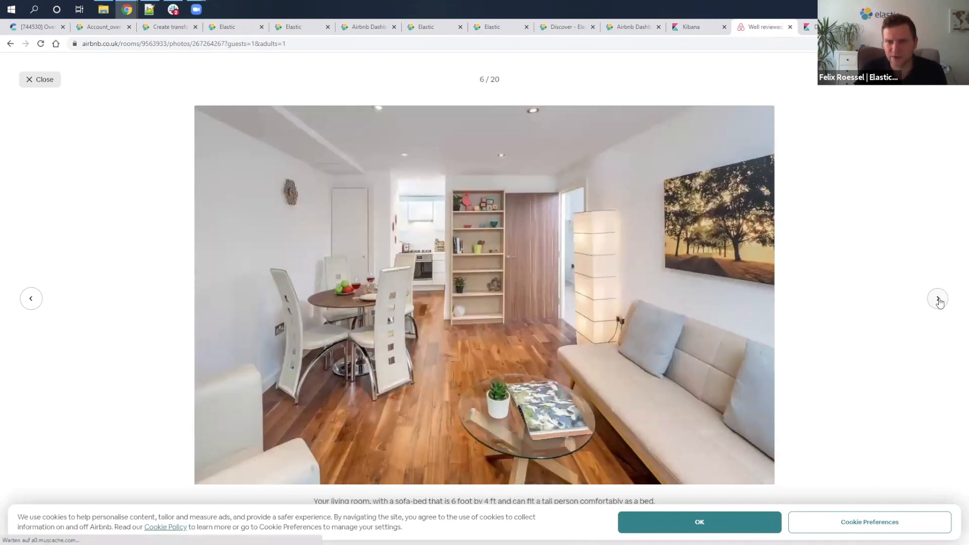
left_click(939, 300)
left_click(939, 300)
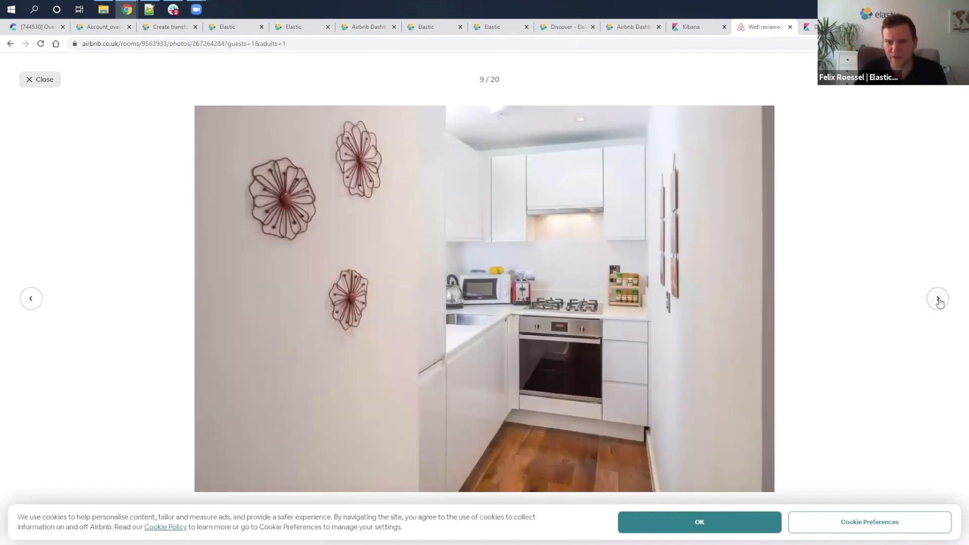
left_click(938, 300)
left_click(939, 300)
left_click(939, 300)
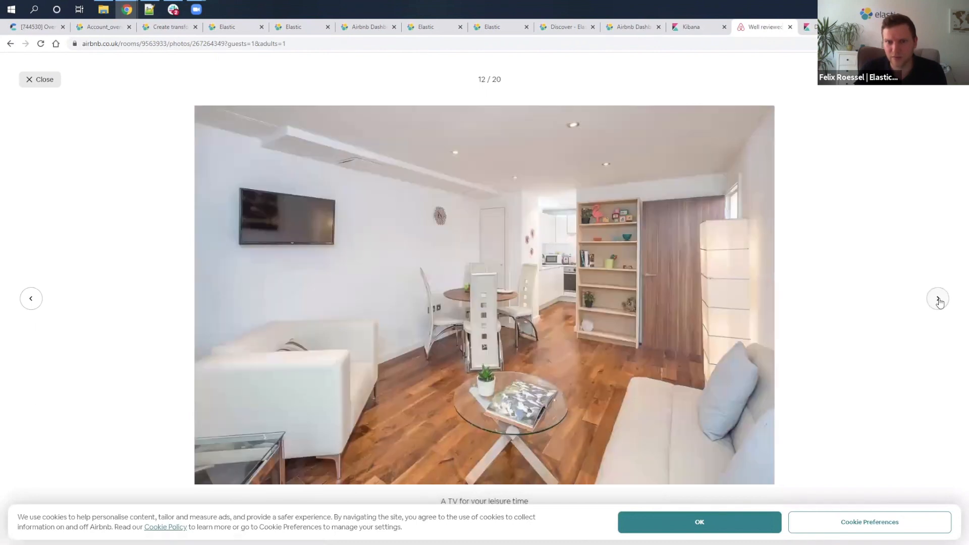
left_click(938, 299)
left_click(939, 299)
left_click(938, 299)
left_click(938, 300)
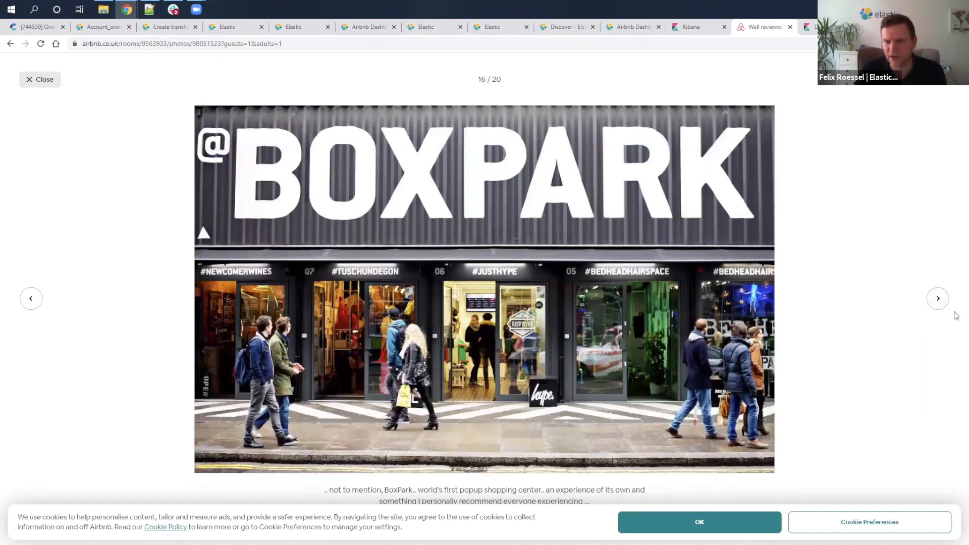
left_click(938, 299)
left_click(938, 299)
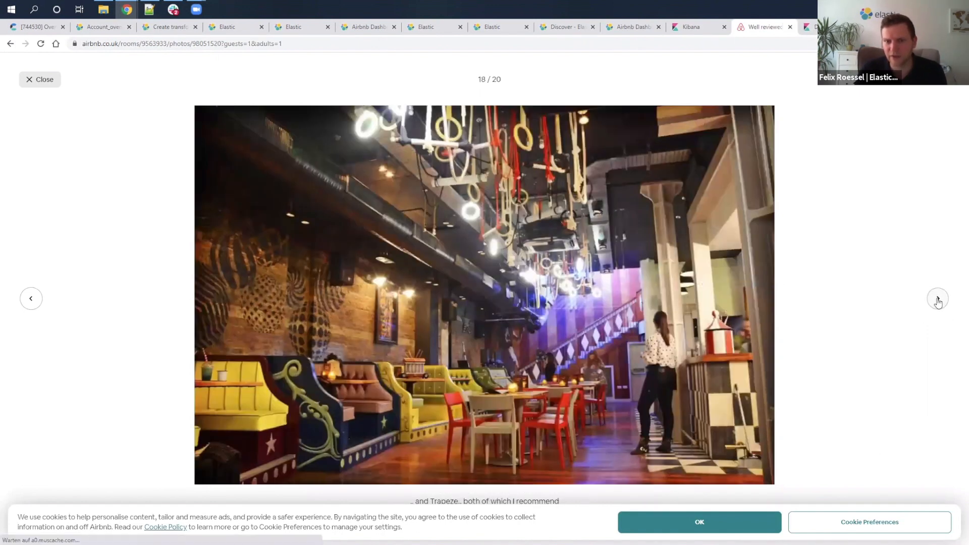
left_click(937, 299)
left_click(937, 299)
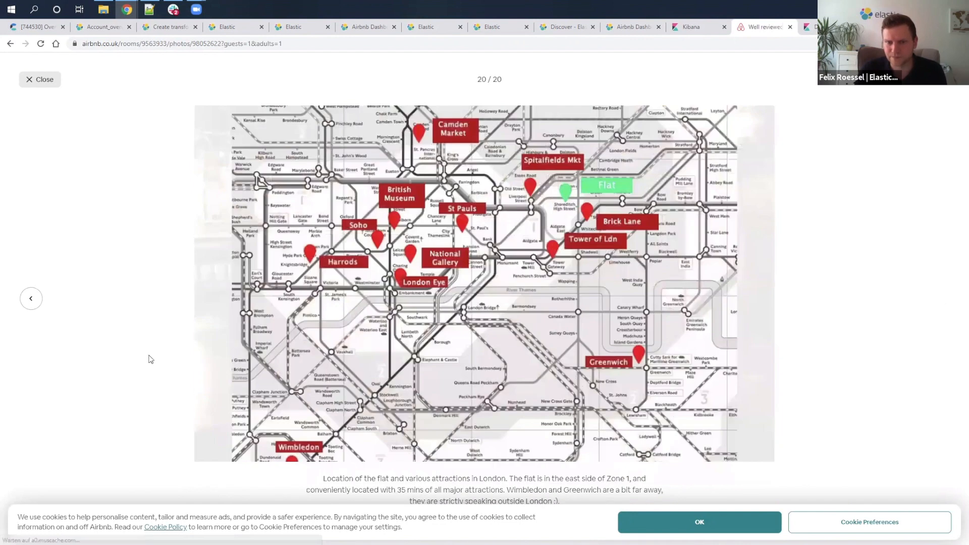
left_click(40, 79)
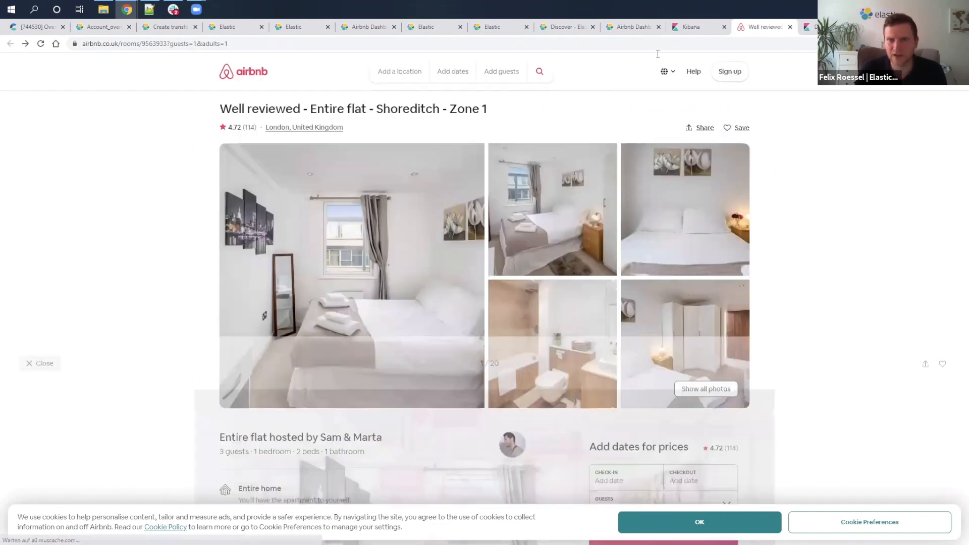
Open the Airbnb page of listing 19027678, linked to the hash vertices in the graph, and look over its photos and host details.
left_click(699, 31)
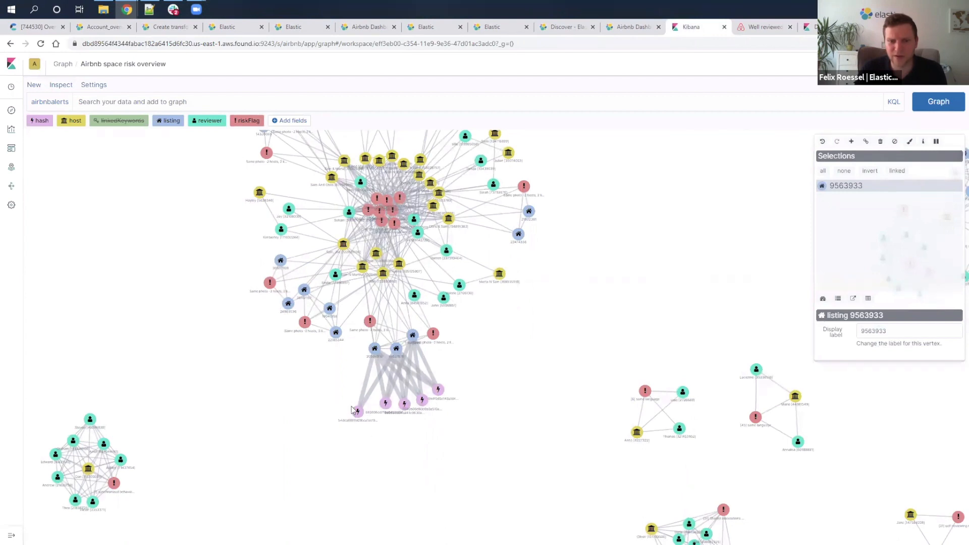
left_click(395, 350)
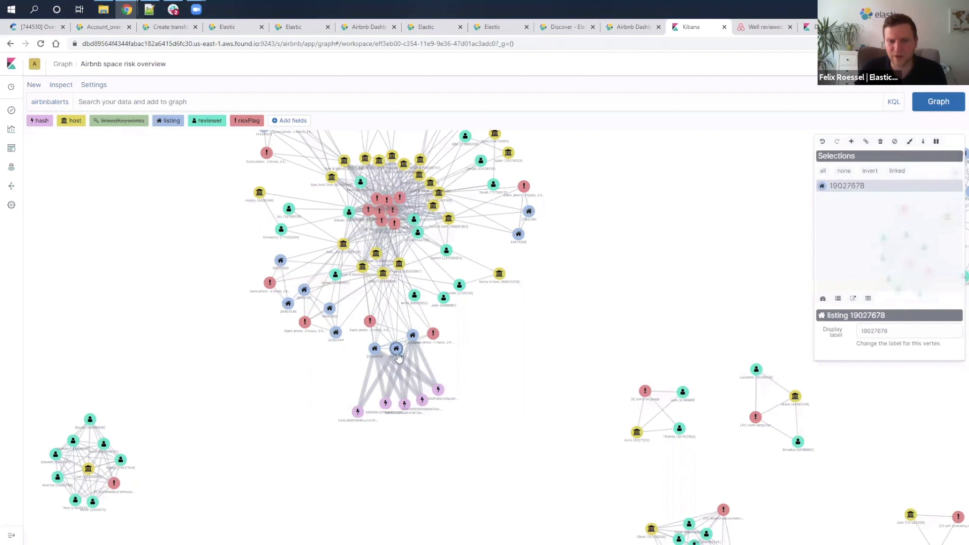
left_click(853, 298)
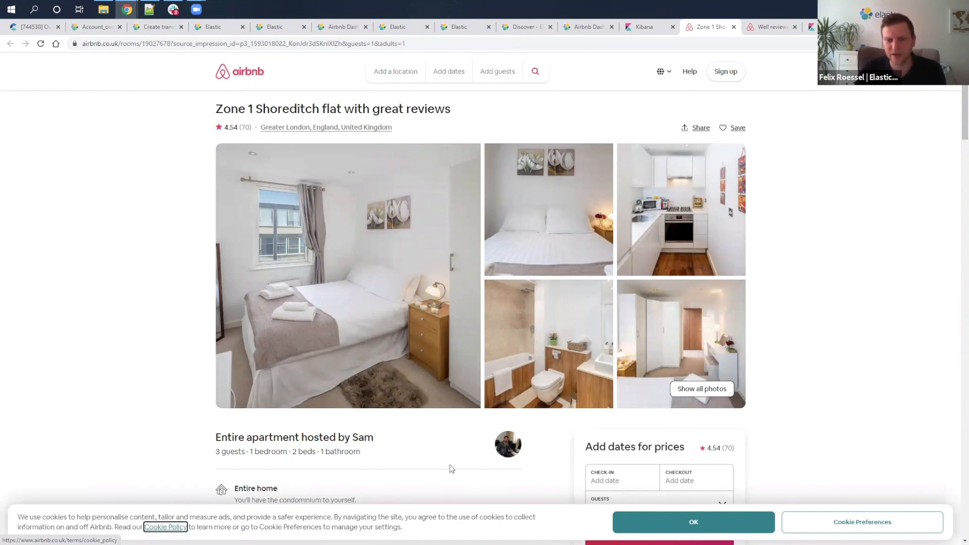
scroll(452, 470, "down", 2)
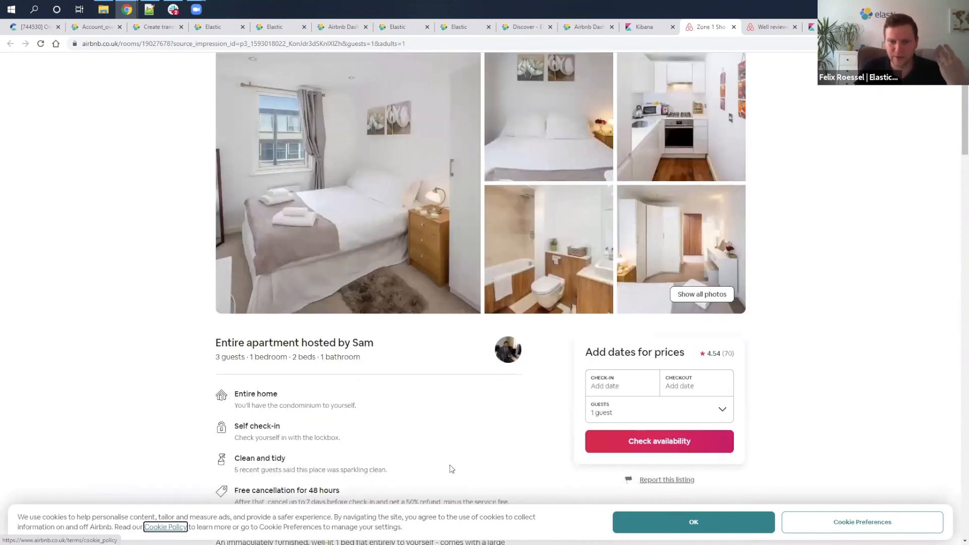
scroll(581, 233, "up", 2)
Return to the risk graph and inspect the shared associations risk flag at the centre of the largest cluster.
left_click(645, 28)
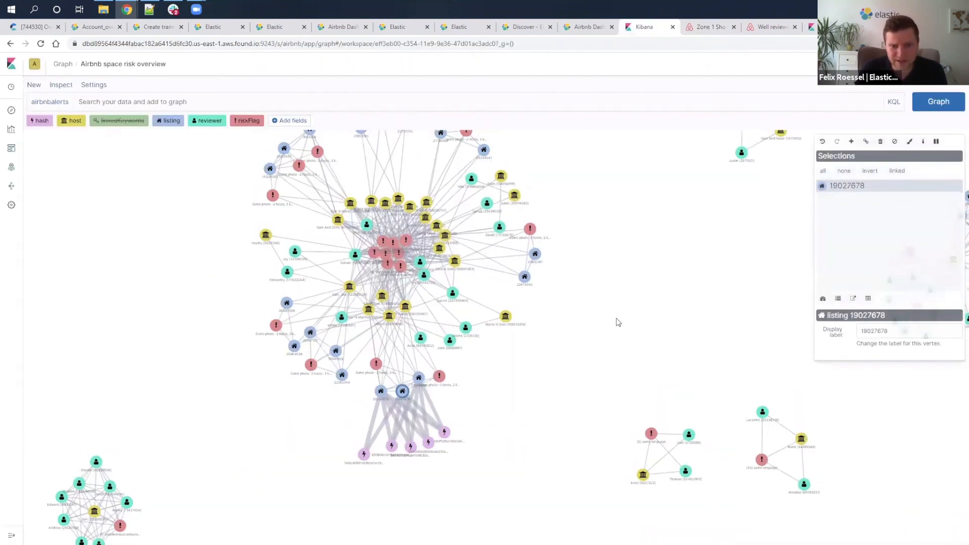
scroll(401, 310, "up", 2)
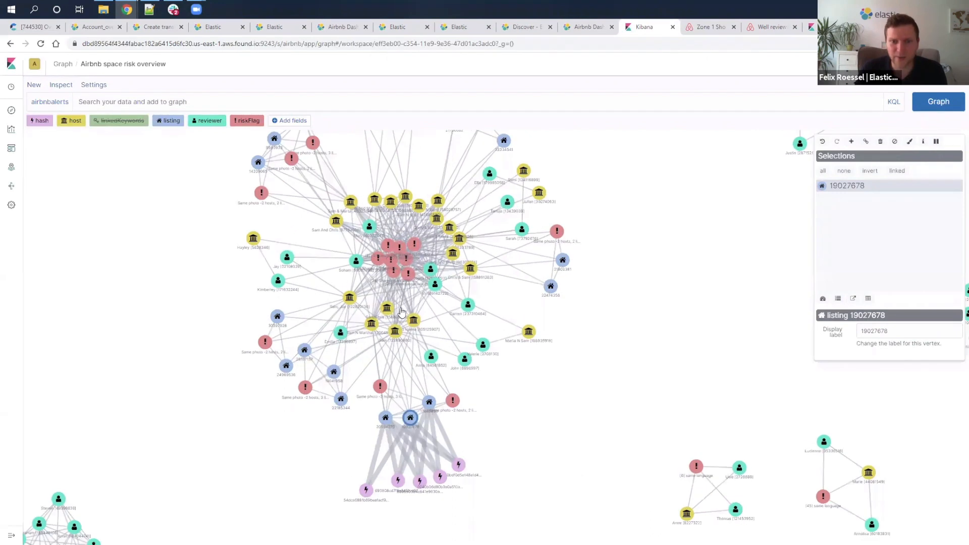
left_click(375, 254)
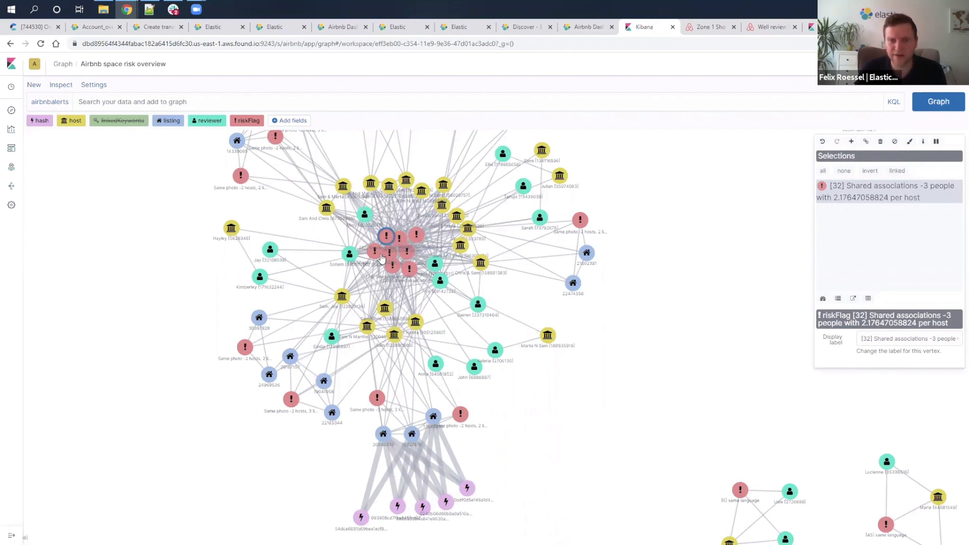
Select the four reviewer vertices surrounding the central risk flags together and examine the whole cluster around them.
left_click(365, 216)
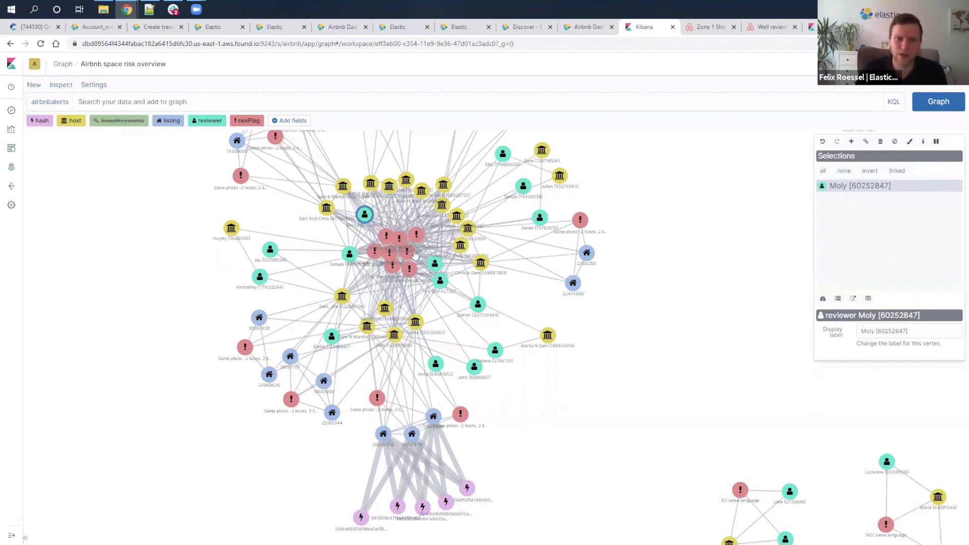
left_click(349, 254, "shift")
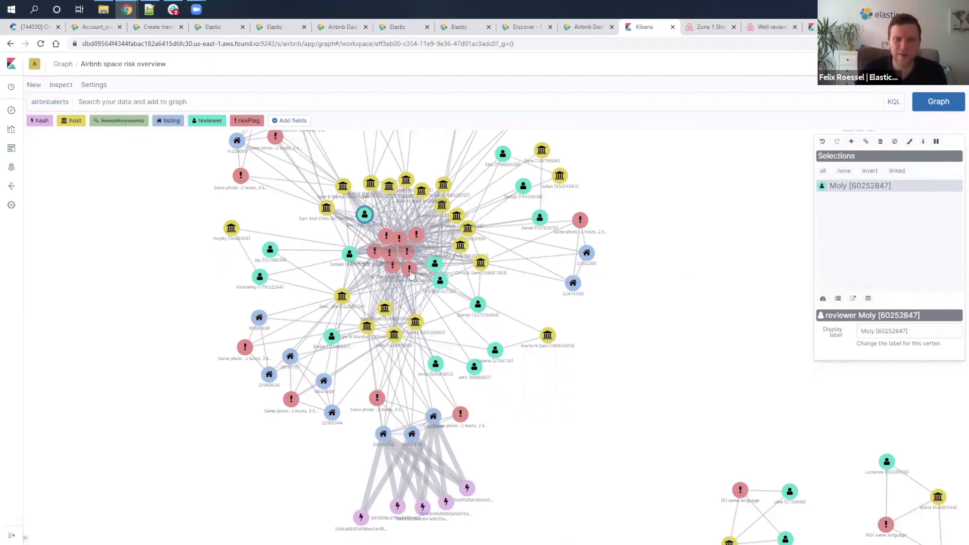
left_click(434, 263, "shift")
left_click(440, 280, "shift")
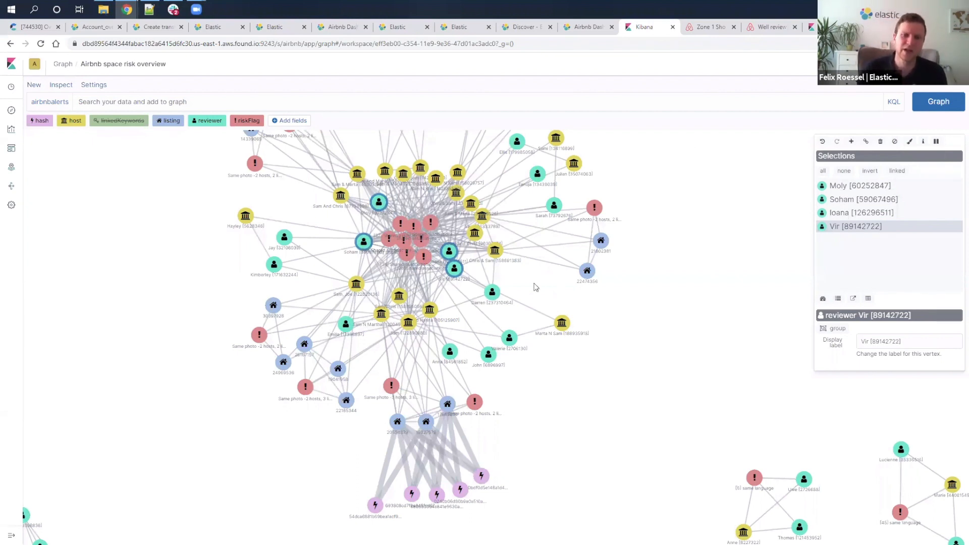
left_click_drag(543, 286, 540, 295)
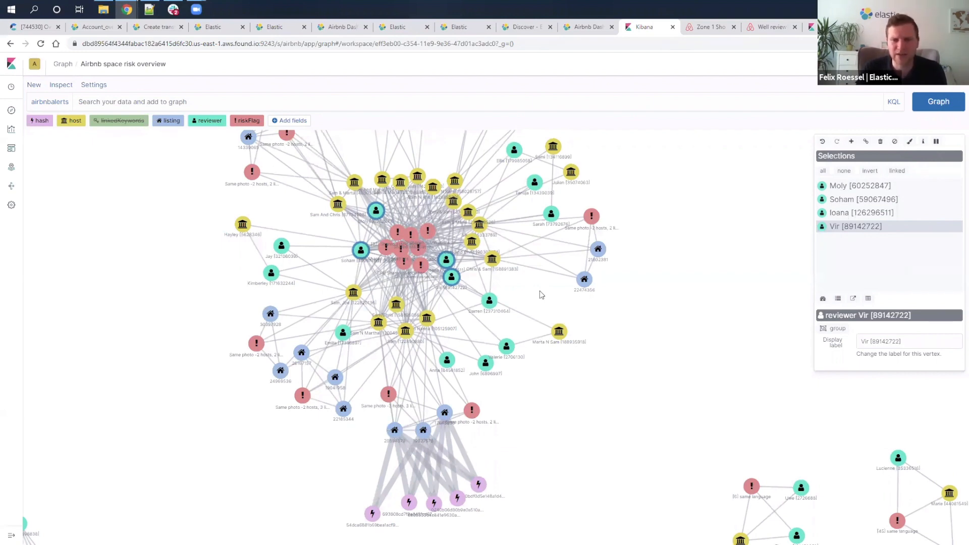
scroll(539, 305, "down", 3)
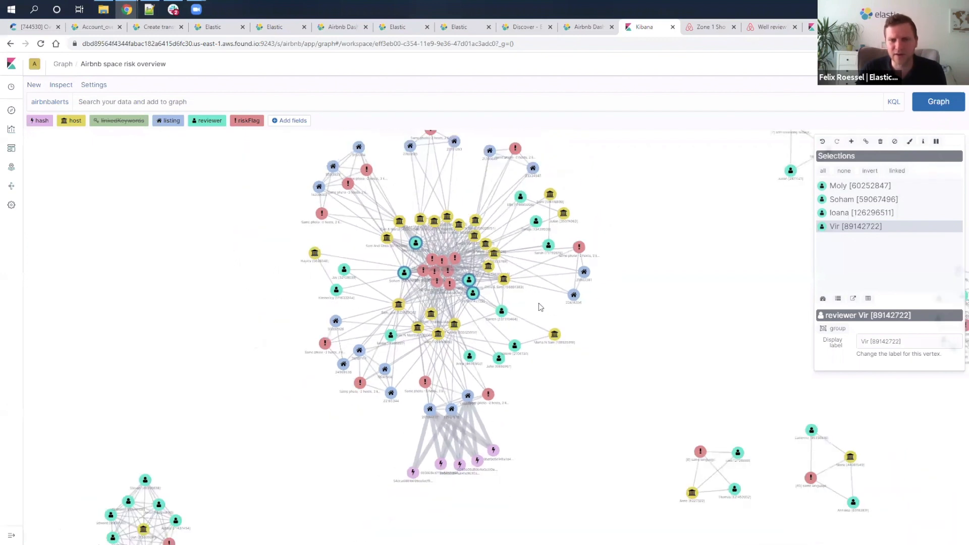
left_click_drag(655, 299, 596, 315)
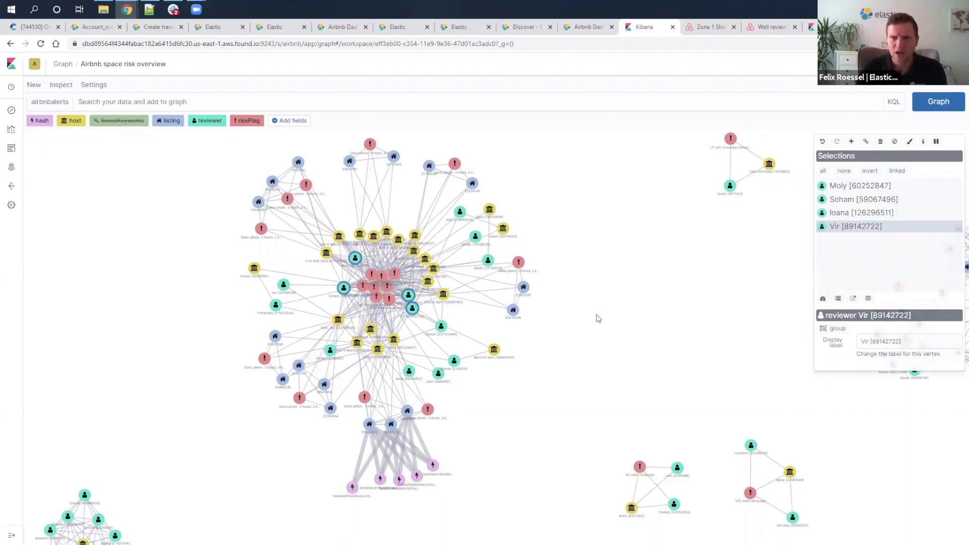
left_click_drag(598, 318, 602, 320)
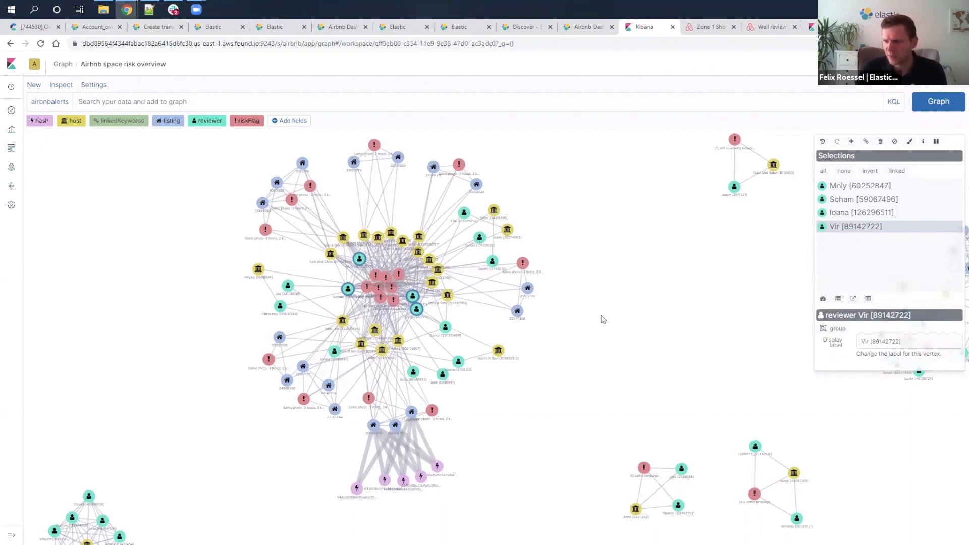